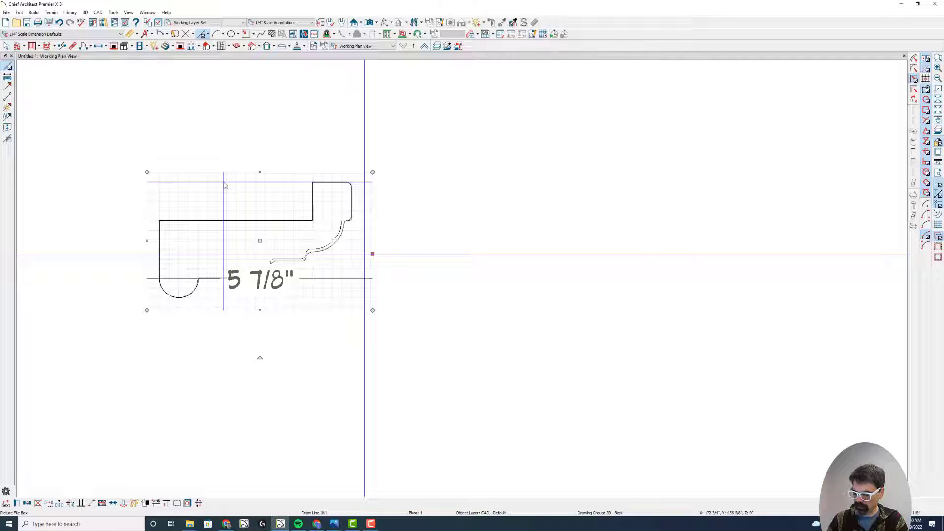
Step: Delete the reference picture and resize the traced profile polyline by a factor of 2
{"action": "key", "text": "Delete"}
{"action": "left_click", "coordinate": [294, 259]}
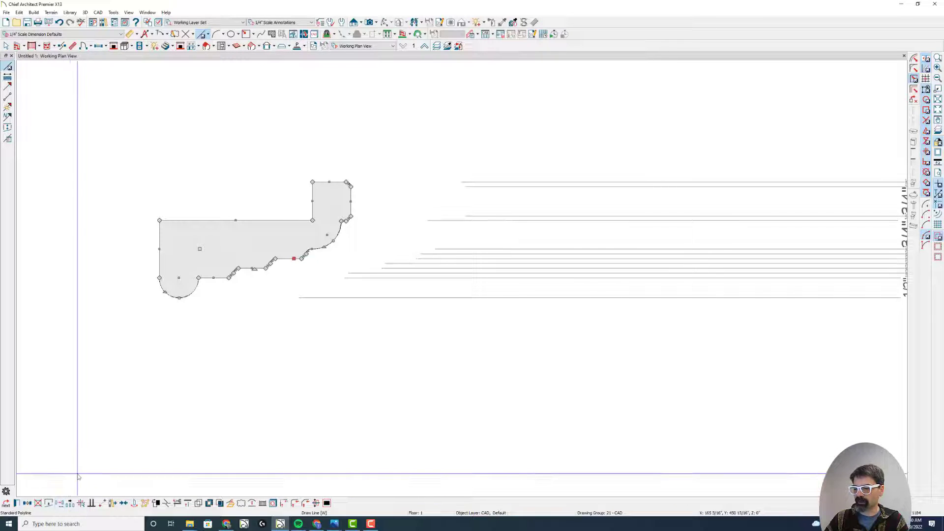
{"action": "left_click", "coordinate": [60, 504]}
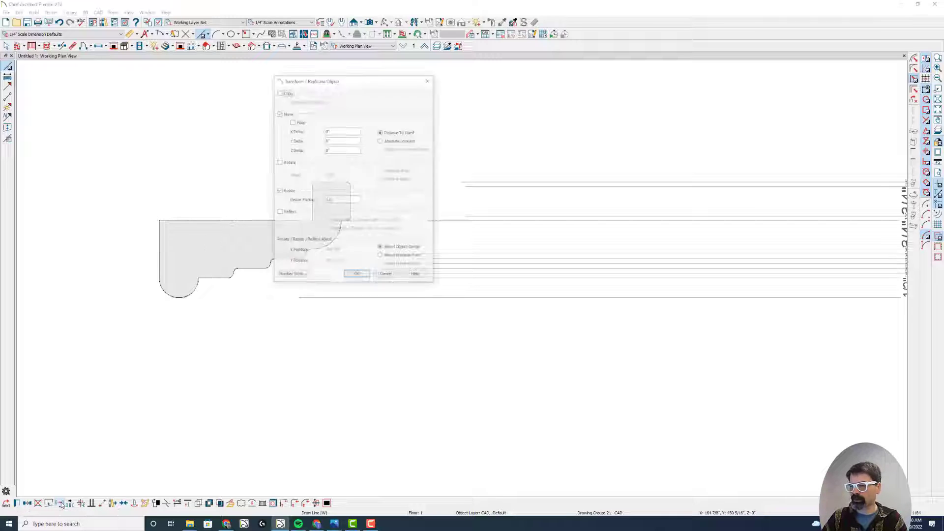
{"action": "double_click", "coordinate": [338, 200]}
{"action": "type", "text": "2"}
{"action": "left_click", "coordinate": [357, 276]}
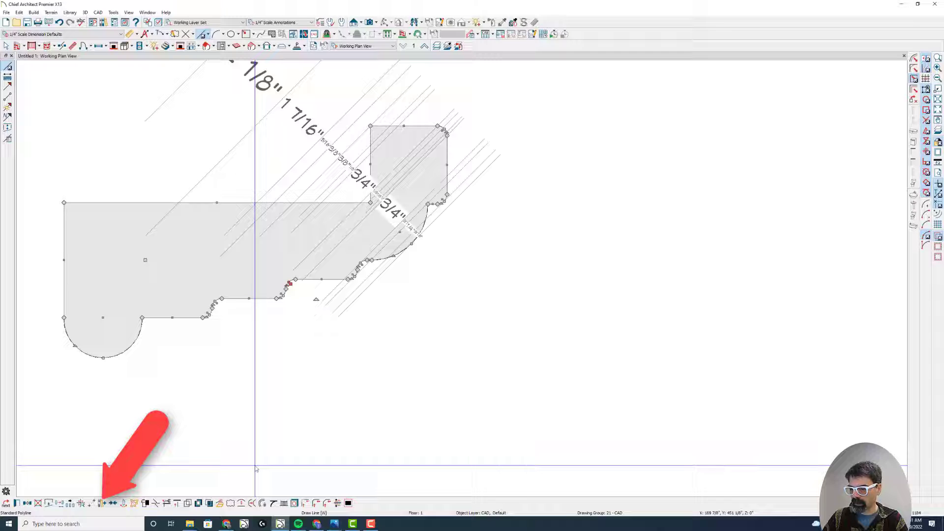
Step: Select the traced profile, try a quarter-turn rotation, cancel it, and reselect the profile
{"action": "key", "text": "space"}
{"action": "left_click", "coordinate": [263, 300]}
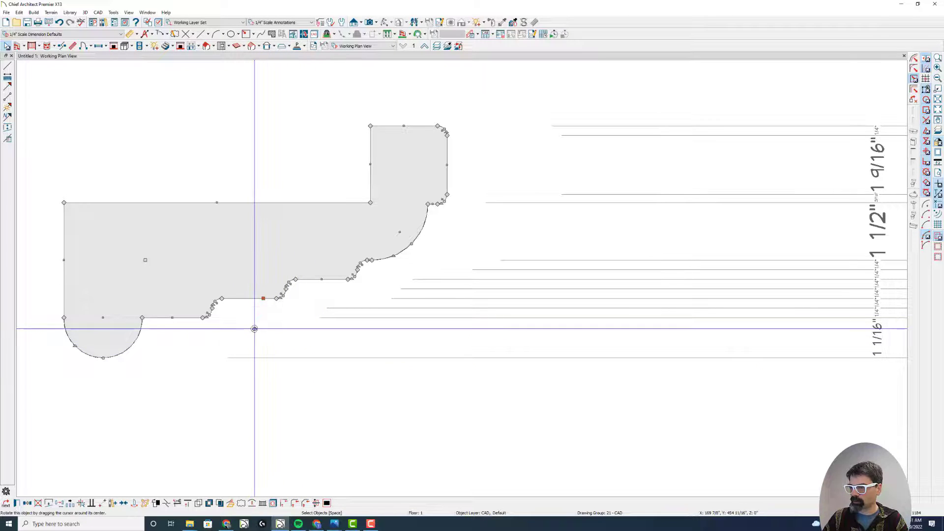
{"action": "left_click_drag", "start_coordinate": [253, 329], "coordinate": [290, 345]}
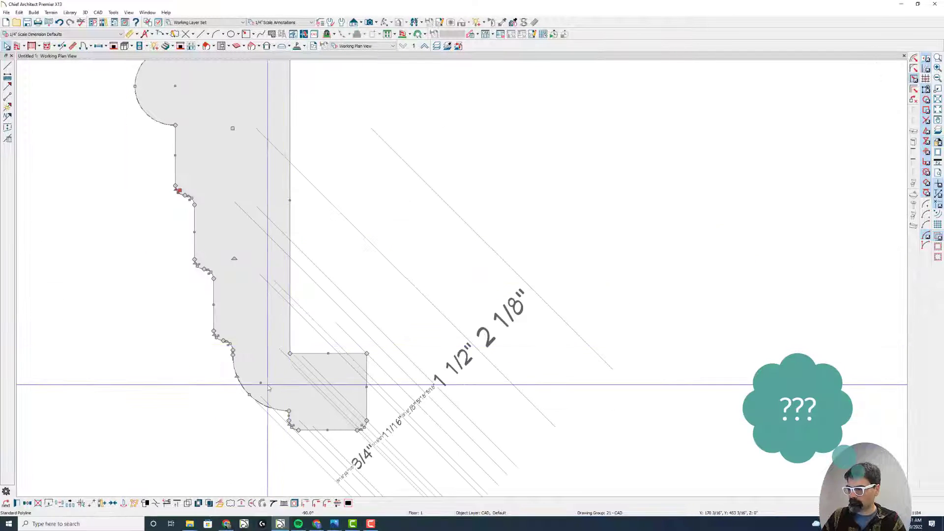
{"action": "key", "text": "Escape"}
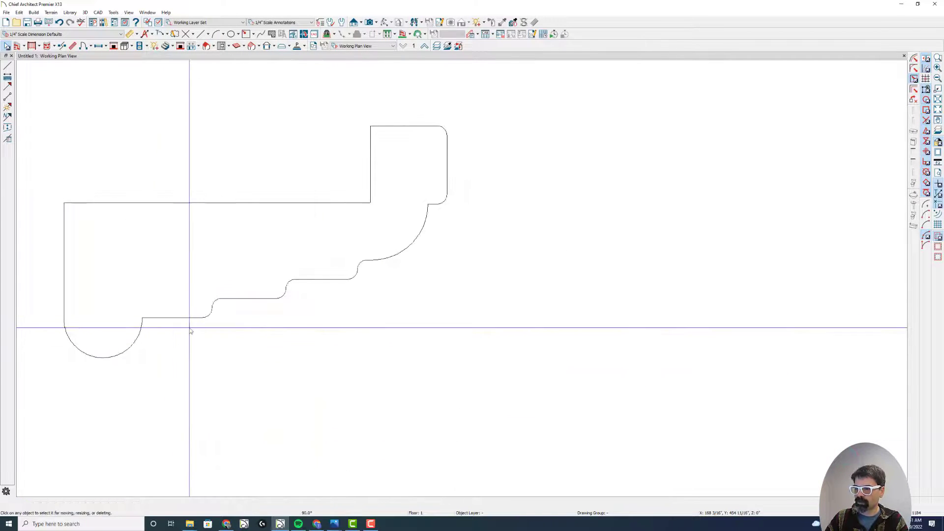
{"action": "left_click", "coordinate": [190, 317]}
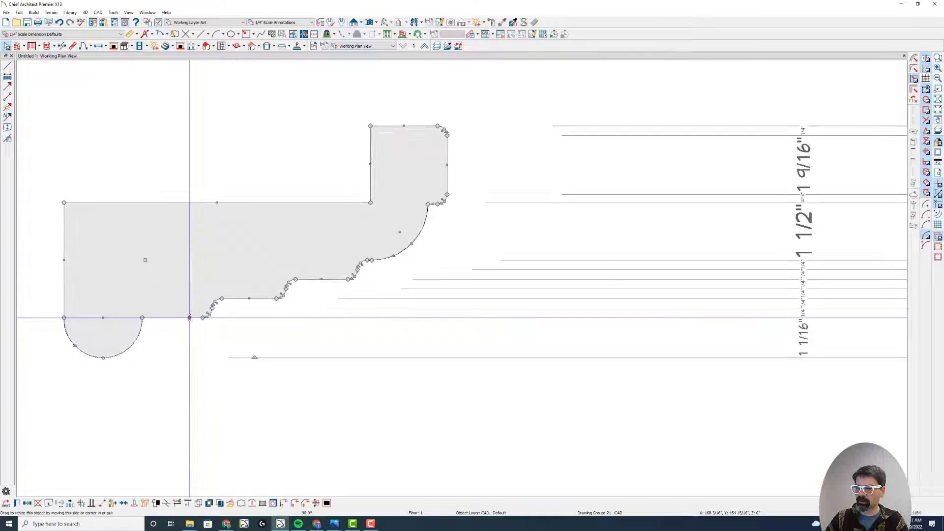
Step: Add the profile to the library and rename the new Molding entry 'Custom Molding Profile'
{"action": "left_click", "coordinate": [113, 504]}
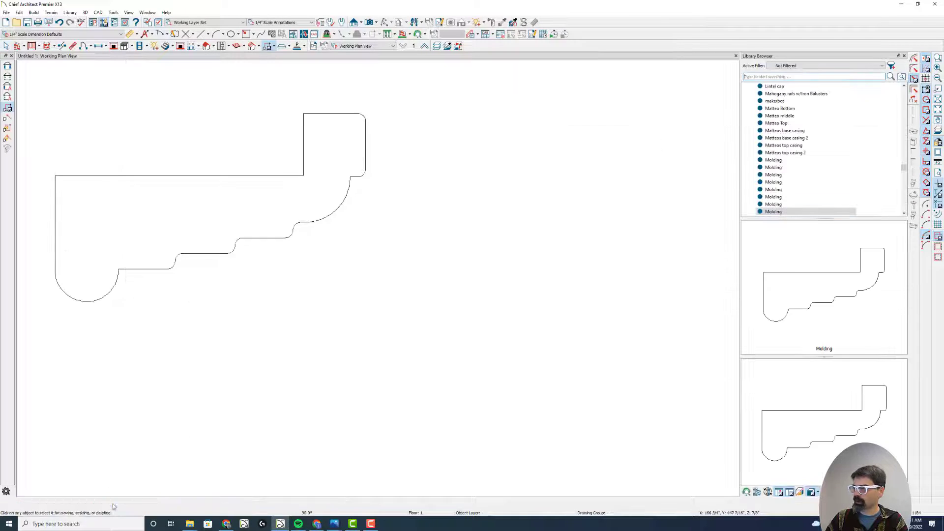
{"action": "left_click", "coordinate": [786, 213]}
{"action": "left_click", "coordinate": [786, 213]}
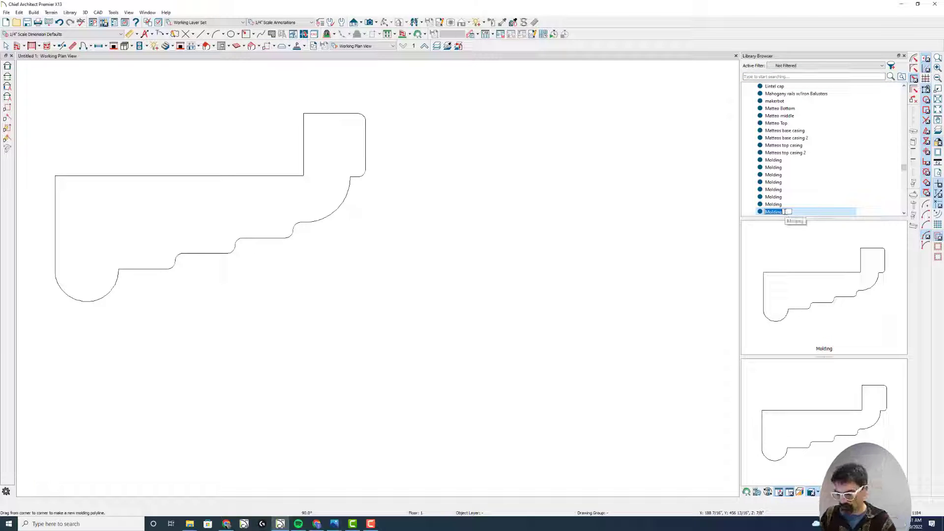
{"action": "key", "text": "Return"}
{"action": "left_click", "coordinate": [786, 213]}
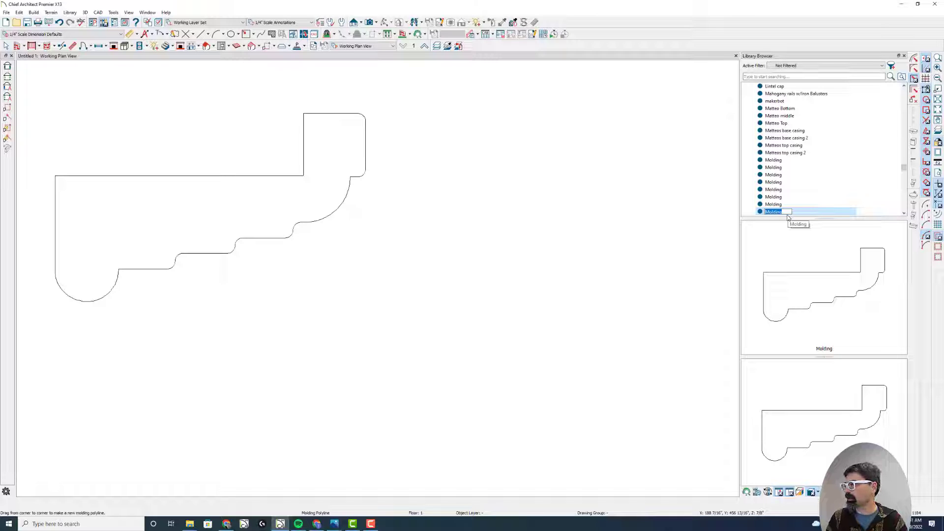
{"action": "type", "text": "Custom Moldin"}
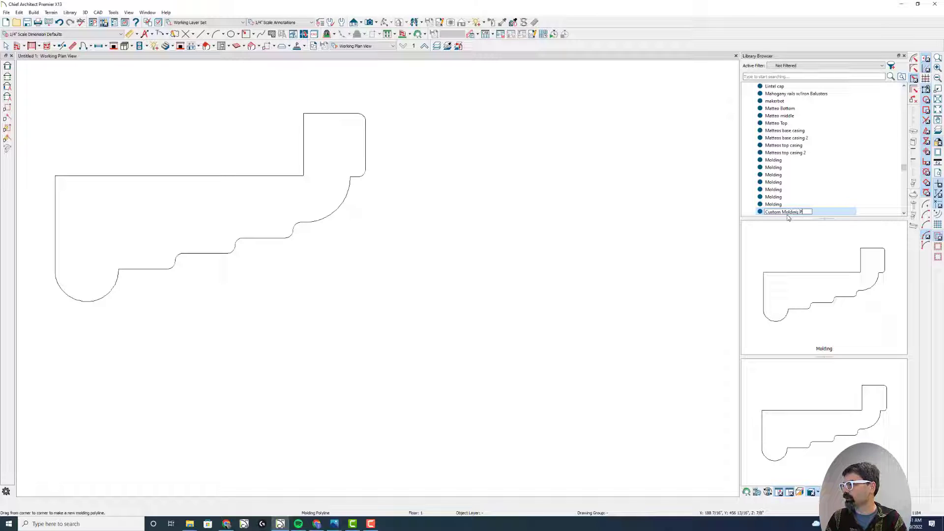
{"action": "type", "text": "g Pr"}
{"action": "key", "text": "BackSpace"}
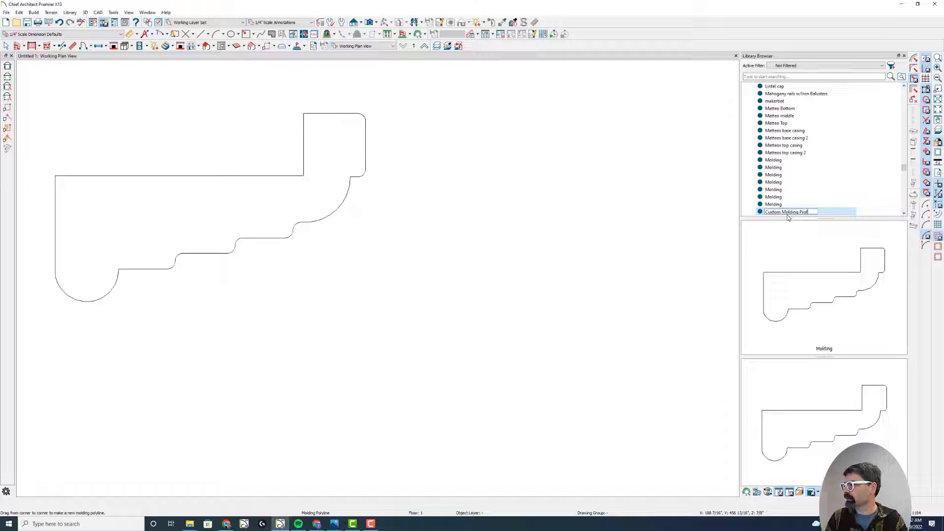
{"action": "type", "text": "rofile"}
{"action": "key", "text": "Return"}
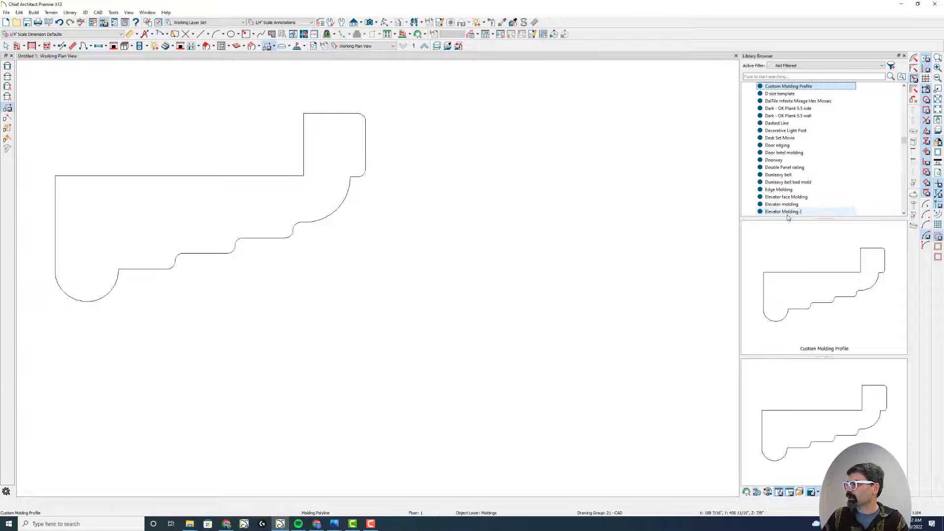
Step: Draw exterior walls for the room's right side and bottom
{"action": "left_click", "coordinate": [18, 45]}
{"action": "scroll", "coordinate": [215, 205], "scroll_direction": "down", "scroll_amount": 5}
{"action": "scroll", "coordinate": [143, 330], "scroll_direction": "down", "scroll_amount": 1}
{"action": "left_click_drag", "start_coordinate": [569, 145], "coordinate": [571, 316]}
{"action": "key", "text": "Escape"}
{"action": "scroll", "coordinate": [502, 262], "scroll_direction": "down", "scroll_amount": 3}
{"action": "middle_click_drag", "start_coordinate": [472, 272], "coordinate": [141, 323]}
{"action": "scroll", "coordinate": [485, 141], "scroll_direction": "up", "scroll_amount": 1}
{"action": "mouse_move", "coordinate": [485, 131]}
{"action": "left_mouse_down"}
{"action": "mouse_move", "coordinate": [477, 358]}
{"action": "mouse_move", "coordinate": [485, 360]}
{"action": "left_mouse_up"}
{"action": "mouse_move", "coordinate": [484, 361]}
{"action": "left_mouse_down"}
{"action": "mouse_move", "coordinate": [159, 340]}
{"action": "mouse_move", "coordinate": [158, 116]}
{"action": "mouse_move", "coordinate": [159, 129]}
{"action": "mouse_move", "coordinate": [523, 127]}
{"action": "mouse_move", "coordinate": [486, 129]}
{"action": "mouse_move", "coordinate": [156, 80]}
{"action": "left_mouse_up"}
{"action": "key", "text": "Escape"}
Step: Place a 3068 hinged door in the room's bottom wall
{"action": "left_click", "coordinate": [84, 46]}
{"action": "left_click", "coordinate": [325, 357]}
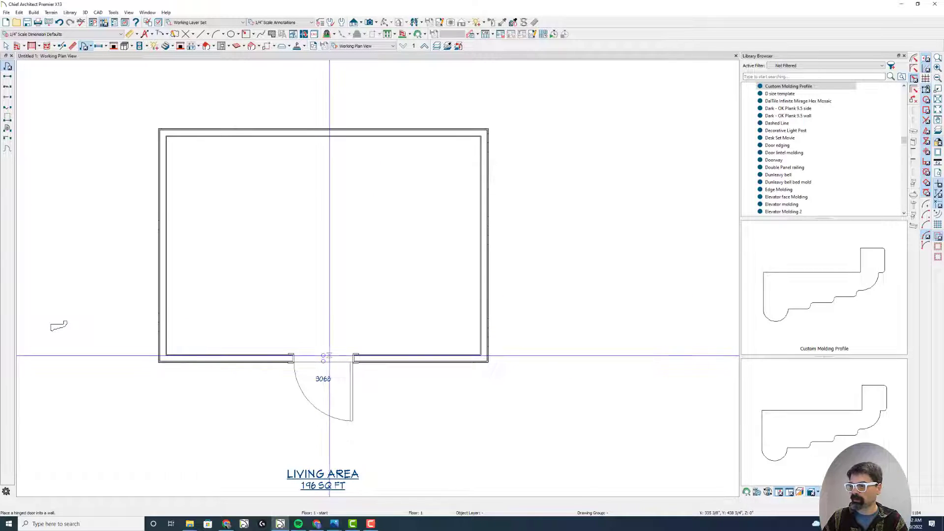
{"action": "scroll", "coordinate": [329, 355], "scroll_direction": "down", "scroll_amount": 2}
{"action": "key", "text": "Escape"}
Step: Draw exterior walls enclosing a second room below the house
{"action": "middle_click_drag", "start_coordinate": [329, 339], "coordinate": [330, 282]}
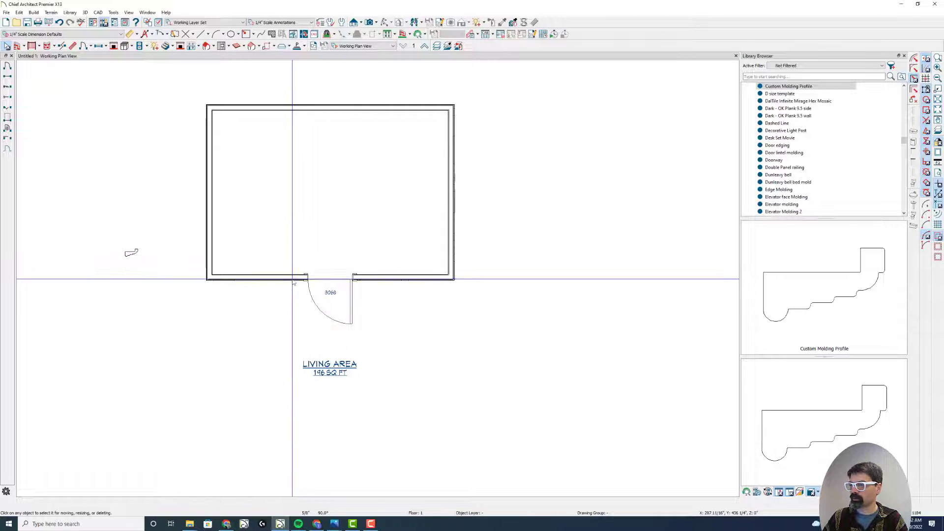
{"action": "left_click", "coordinate": [17, 46]}
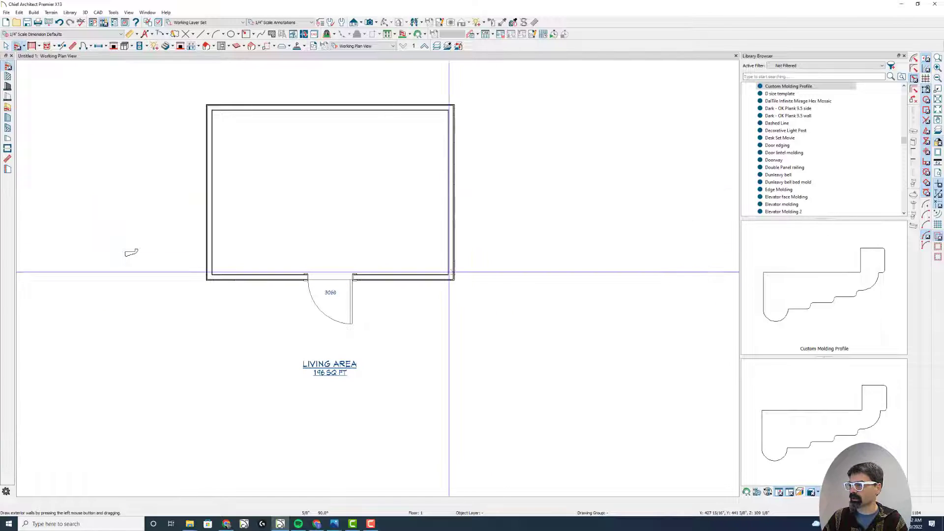
{"action": "mouse_move", "coordinate": [453, 277]}
{"action": "left_mouse_down"}
{"action": "mouse_move", "coordinate": [457, 474]}
{"action": "mouse_move", "coordinate": [205, 475]}
{"action": "mouse_move", "coordinate": [204, 277]}
{"action": "left_mouse_up"}
Step: Change the middle wall's type to Interior-2, NEW
{"action": "key", "text": "space"}
{"action": "left_click", "coordinate": [241, 279]}
{"action": "double_click", "coordinate": [241, 279]}
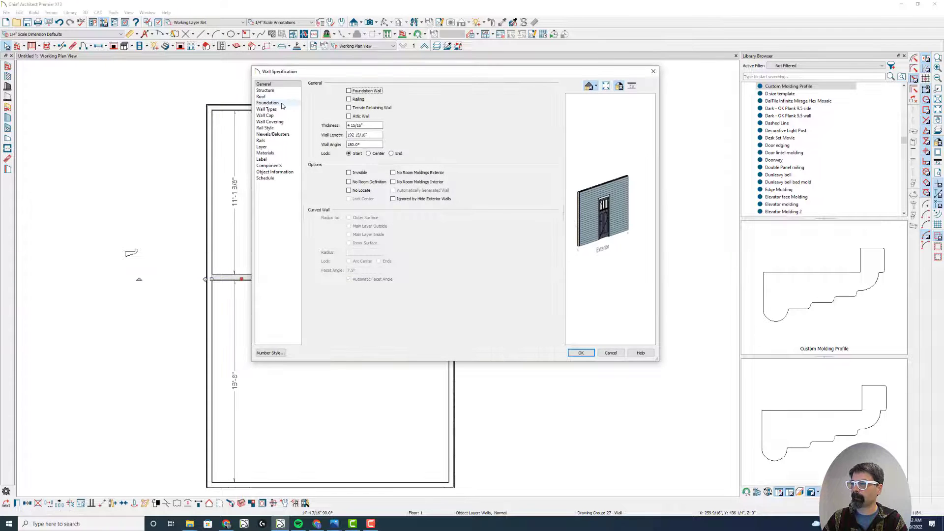
{"action": "left_click", "coordinate": [266, 109]}
{"action": "left_click", "coordinate": [409, 92]}
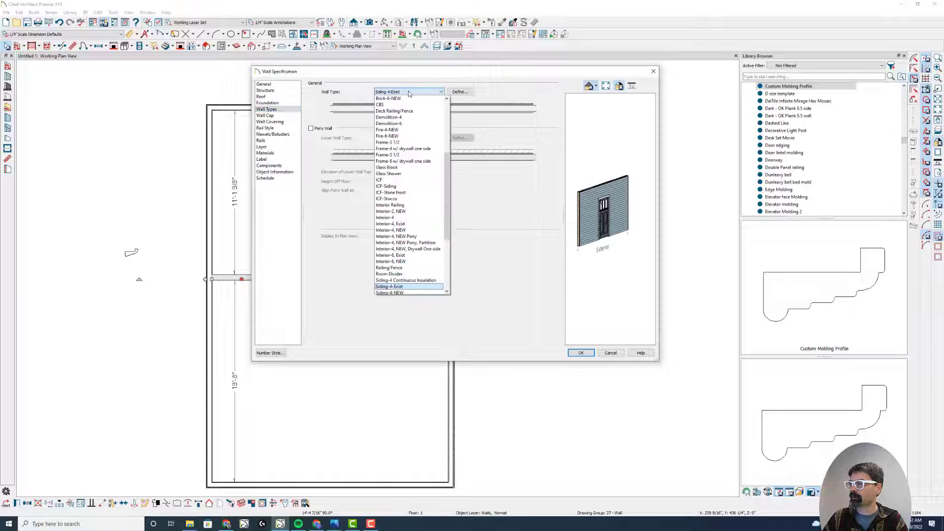
{"action": "left_click", "coordinate": [418, 212]}
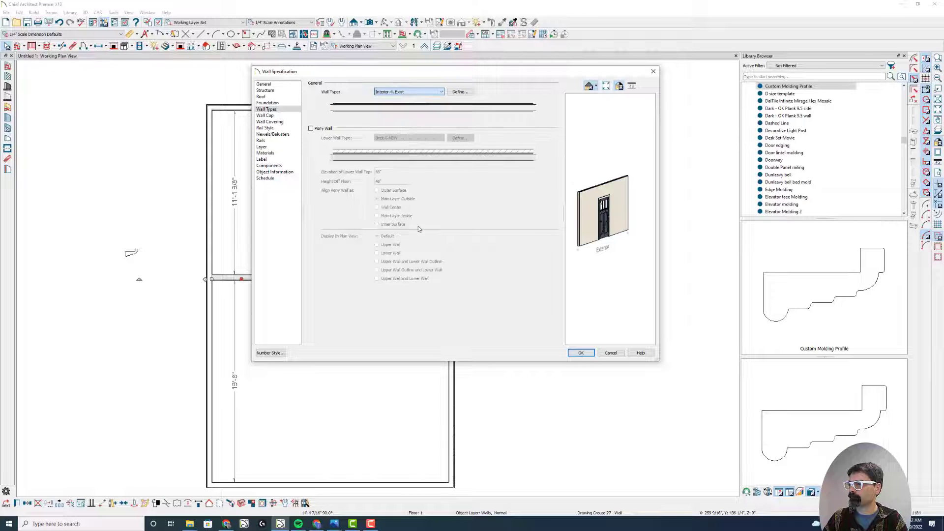
{"action": "left_click", "coordinate": [581, 353]}
Step: Make the door a 66" wide, 113" high Doorway with a Round Top arch
{"action": "double_click", "coordinate": [355, 293]}
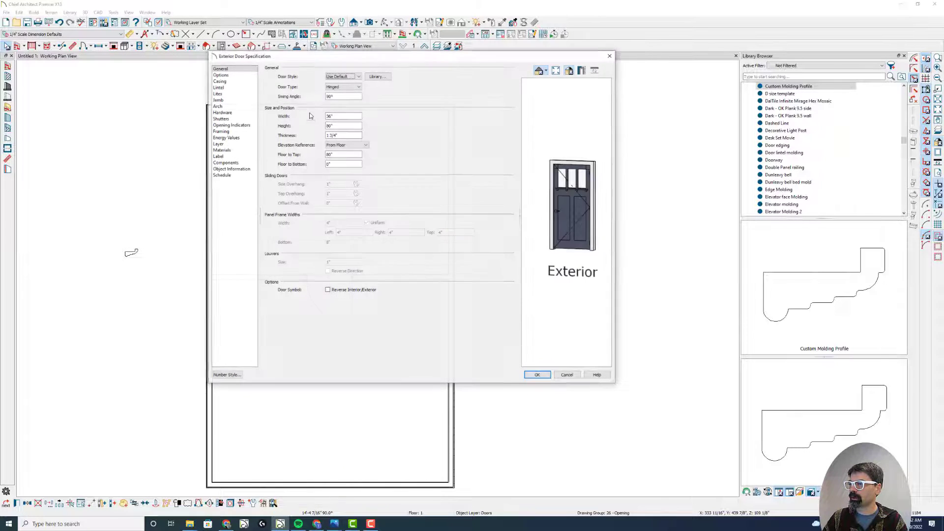
{"action": "left_click", "coordinate": [340, 86]}
{"action": "left_click", "coordinate": [342, 98]}
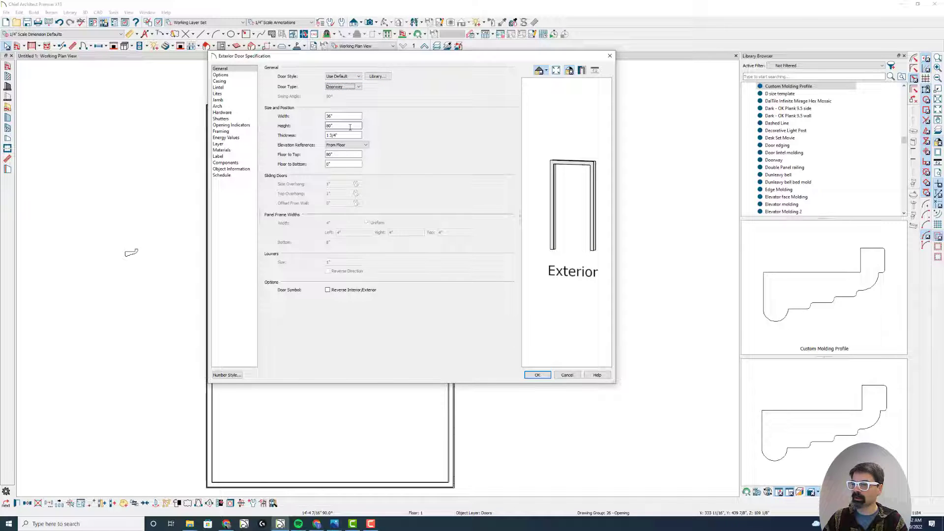
{"action": "key", "text": "Tab"}
{"action": "type", "text": "66"}
{"action": "key", "text": "Tab"}
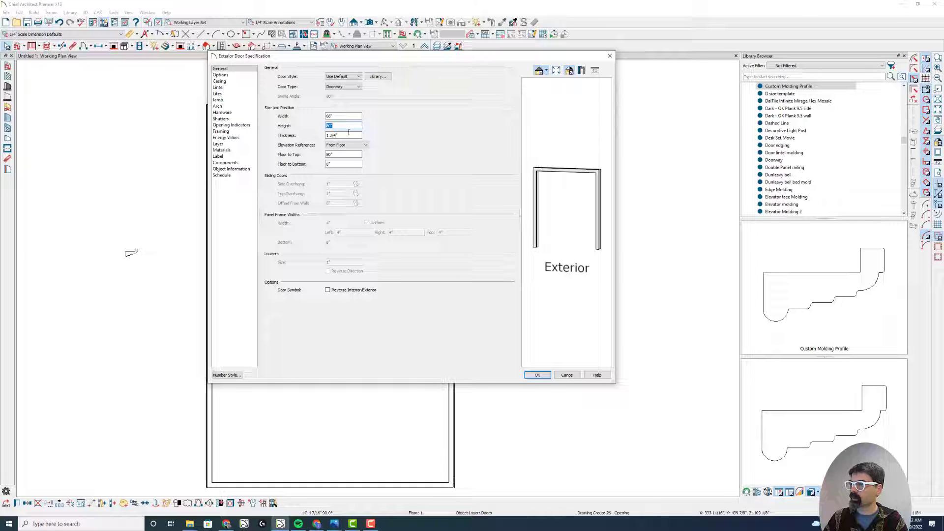
{"action": "type", "text": "+33"}
{"action": "key", "text": "Tab"}
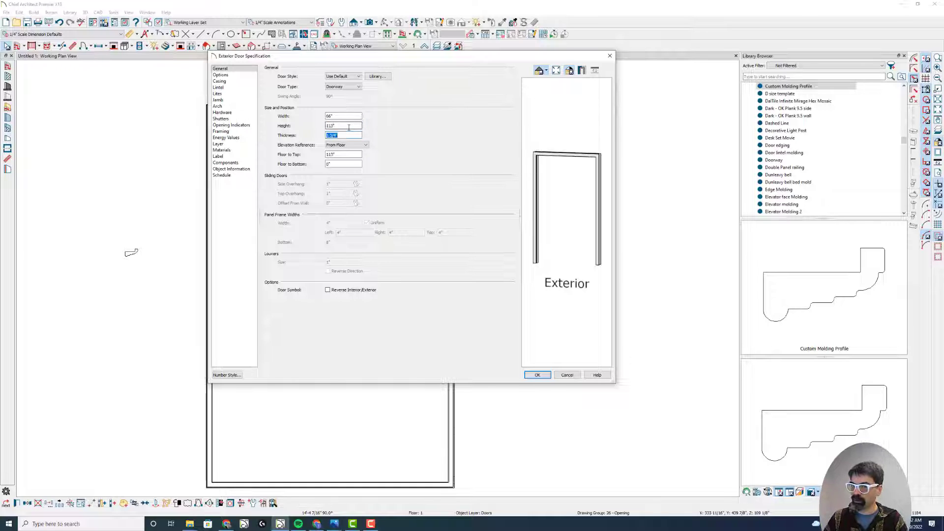
{"action": "left_click", "coordinate": [234, 106]}
{"action": "left_click", "coordinate": [312, 76]}
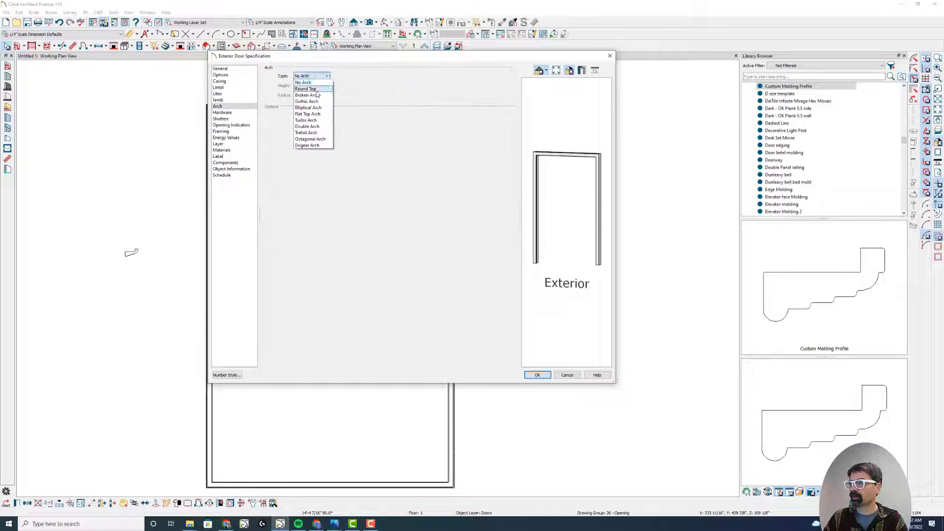
{"action": "left_click", "coordinate": [310, 84]}
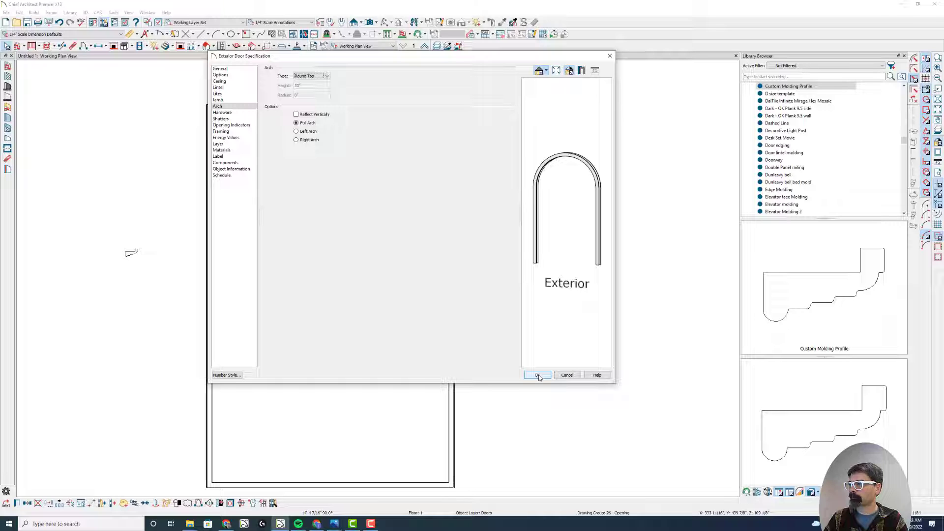
Step: Set both the interior and exterior casing widths to 10"
{"action": "left_click", "coordinate": [228, 82]}
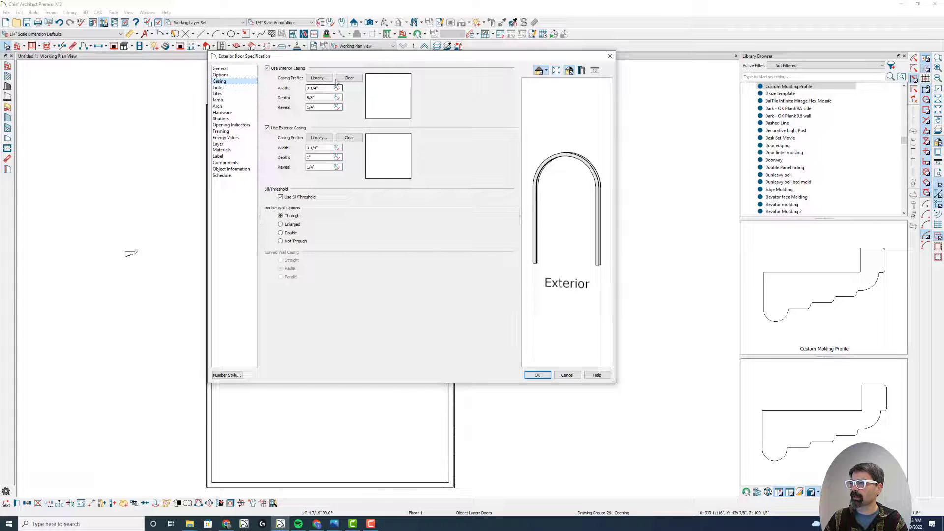
{"action": "left_click", "coordinate": [349, 78]}
{"action": "key", "text": "Tab"}
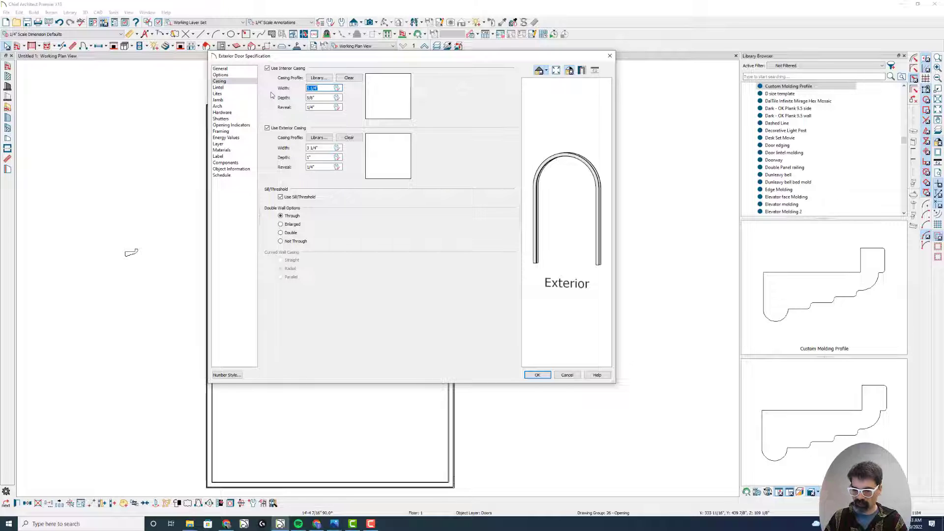
{"action": "type", "text": "10"}
{"action": "key", "text": "Tab"}
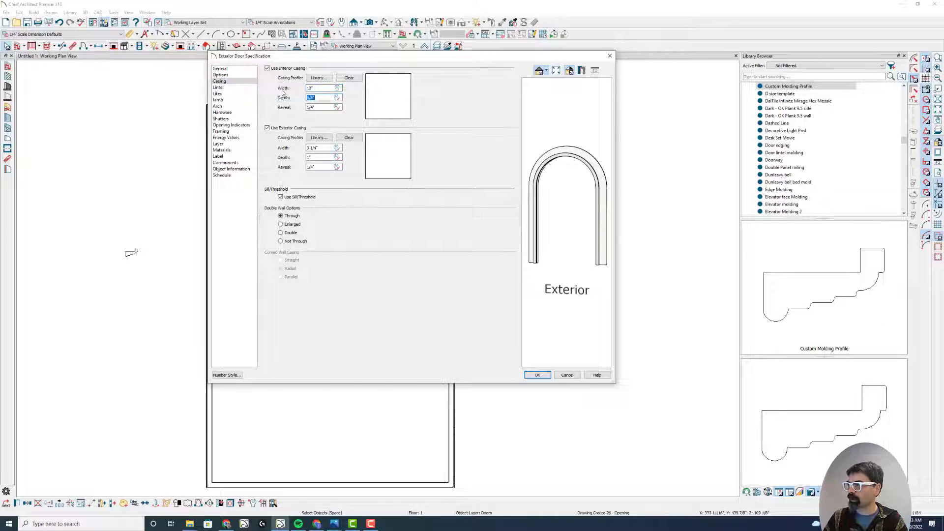
{"action": "left_click", "coordinate": [296, 130]}
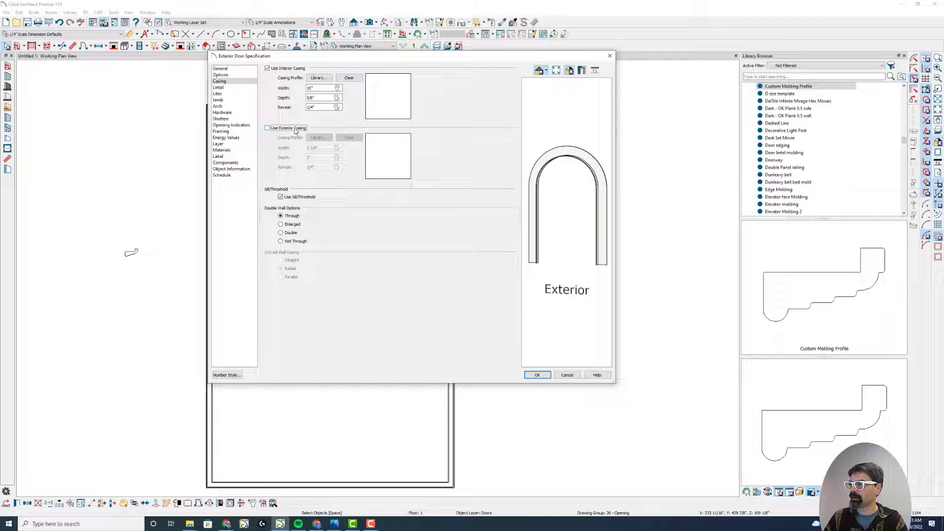
{"action": "left_click", "coordinate": [295, 129]}
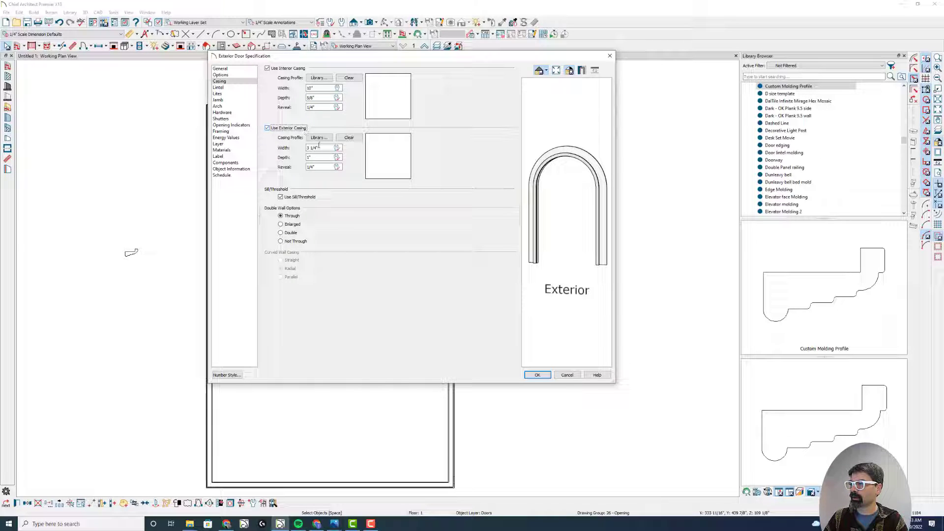
{"action": "type", "text": "10"}
{"action": "key", "text": "Tab"}
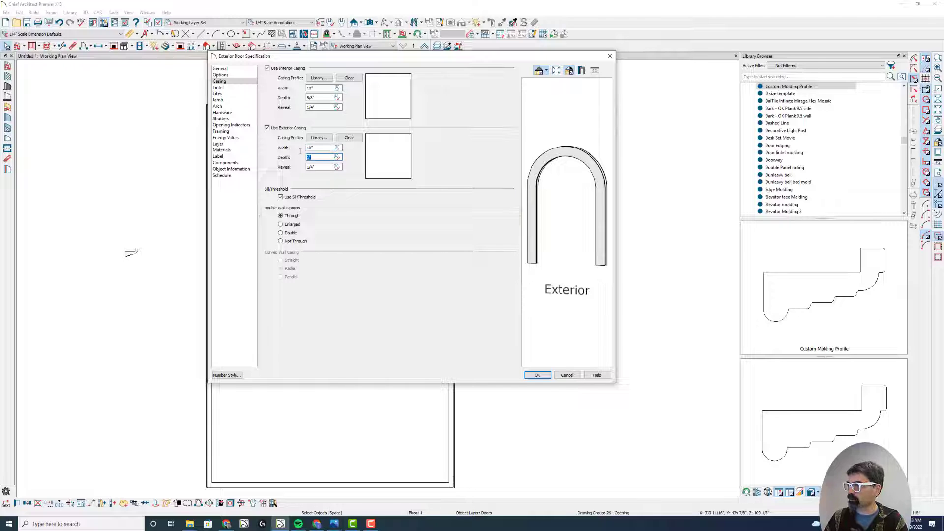
Step: Use Custom Molding Profile from the User Catalog as the interior casing and accept the door settings
{"action": "left_click", "coordinate": [324, 80]}
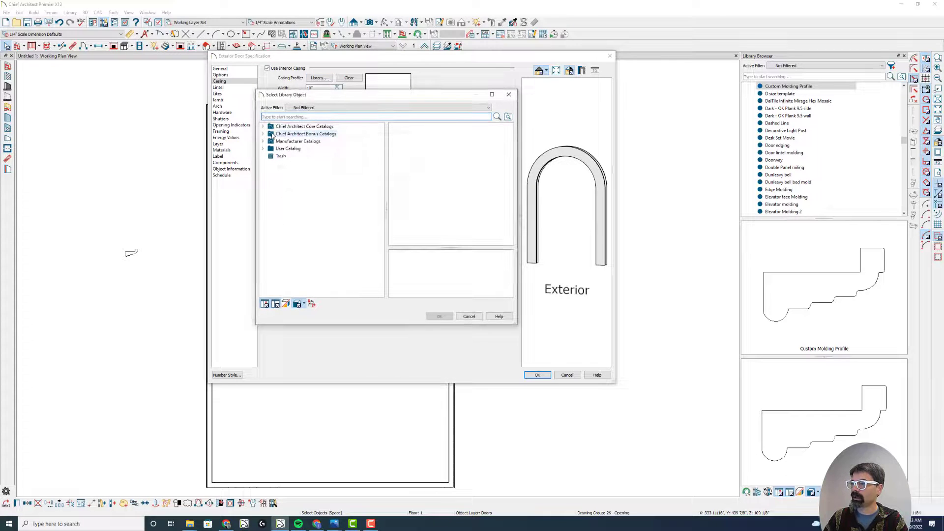
{"action": "left_click", "coordinate": [263, 149]}
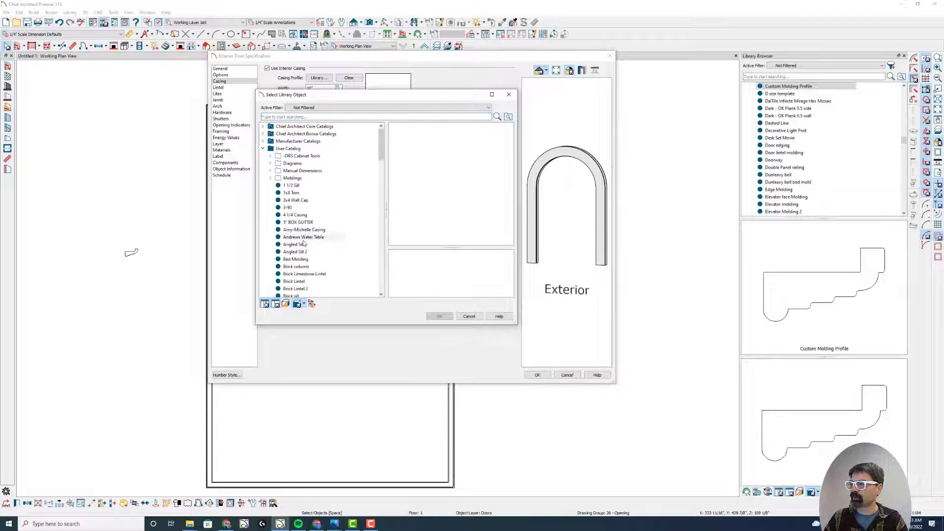
{"action": "scroll", "coordinate": [305, 258], "scroll_direction": "down", "scroll_amount": 5}
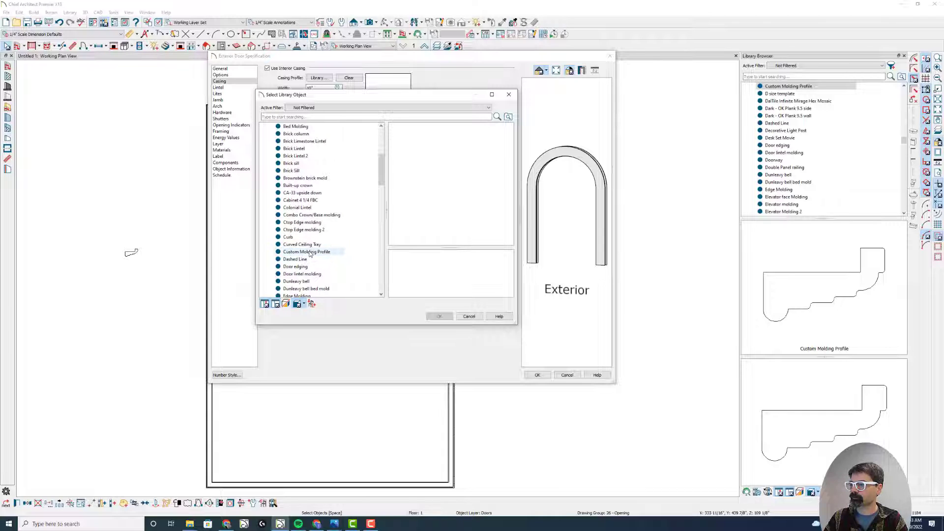
{"action": "left_click", "coordinate": [307, 251]}
{"action": "left_click", "coordinate": [440, 317]}
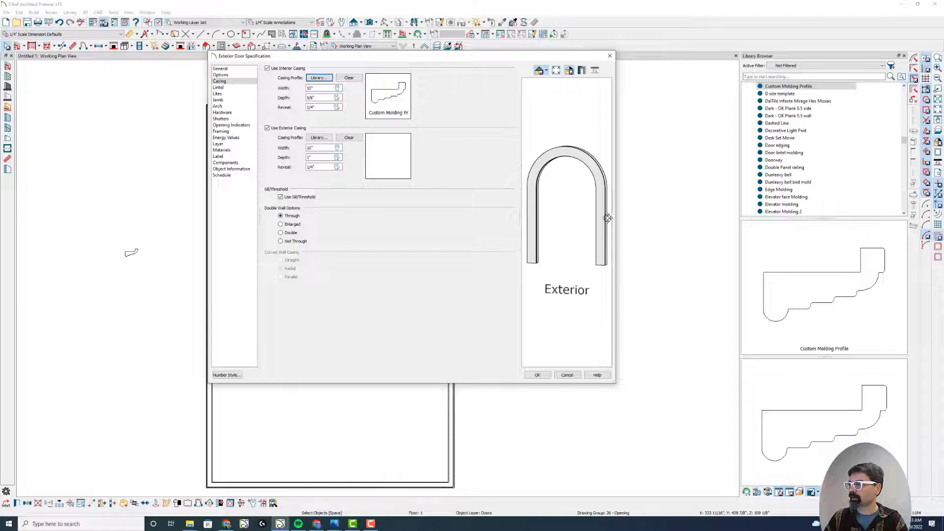
{"action": "mouse_move", "coordinate": [608, 218]}
{"action": "left_mouse_down"}
{"action": "mouse_move", "coordinate": [379, 211]}
{"action": "mouse_move", "coordinate": [569, 205]}
{"action": "mouse_move", "coordinate": [540, 201]}
{"action": "mouse_move", "coordinate": [596, 212]}
{"action": "left_mouse_up"}
{"action": "left_click", "coordinate": [538, 376]}
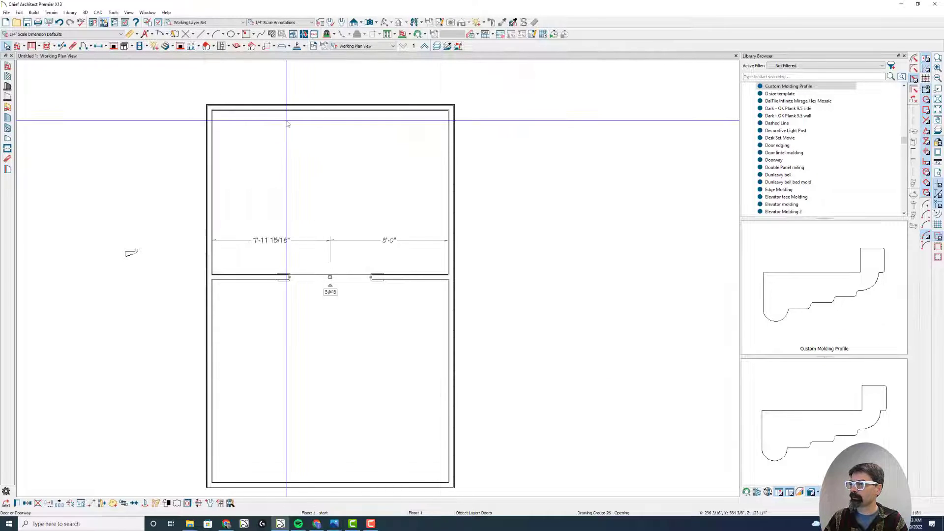
Step: Place Camera 1 aimed at the arched doorway, orbit the 3D view, then return to the plan
{"action": "left_click", "coordinate": [369, 22]}
{"action": "left_click_drag", "start_coordinate": [371, 156], "coordinate": [359, 228]}
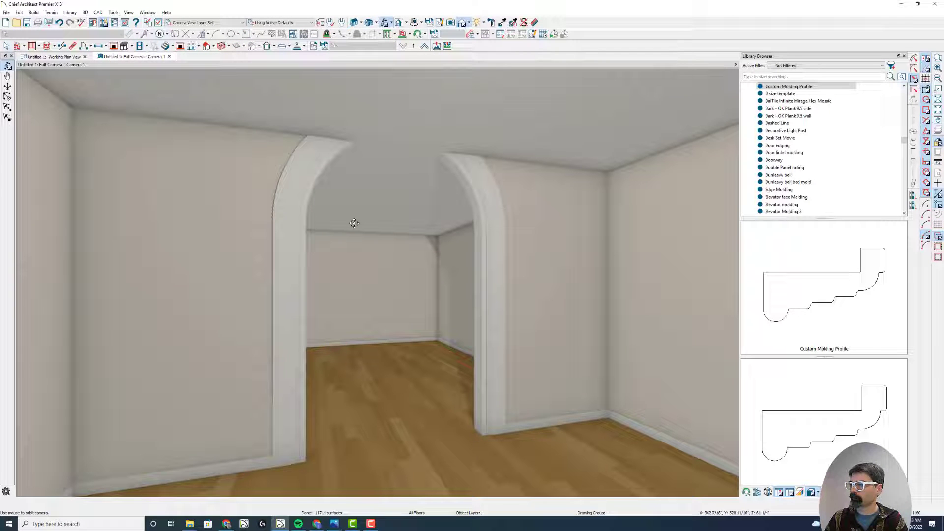
{"action": "left_click_drag", "start_coordinate": [307, 271], "coordinate": [323, 287]}
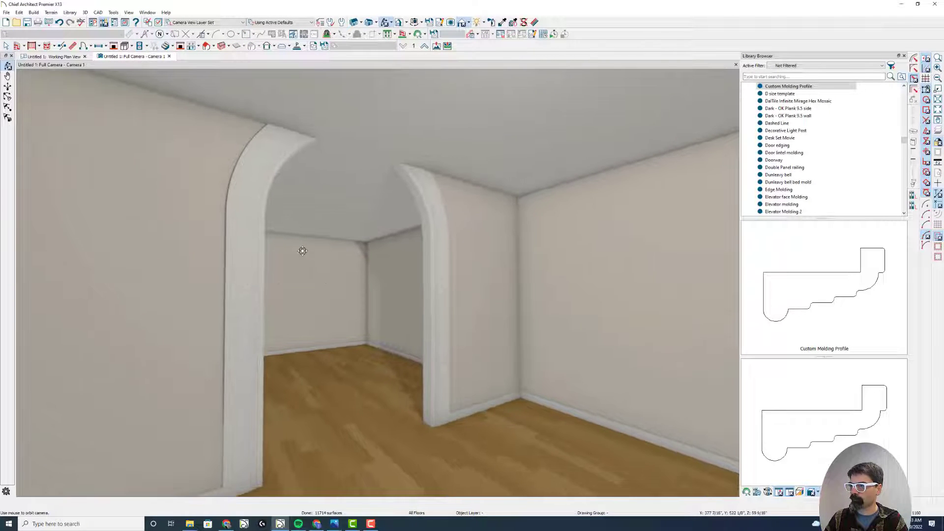
{"action": "left_click_drag", "start_coordinate": [284, 254], "coordinate": [225, 255]}
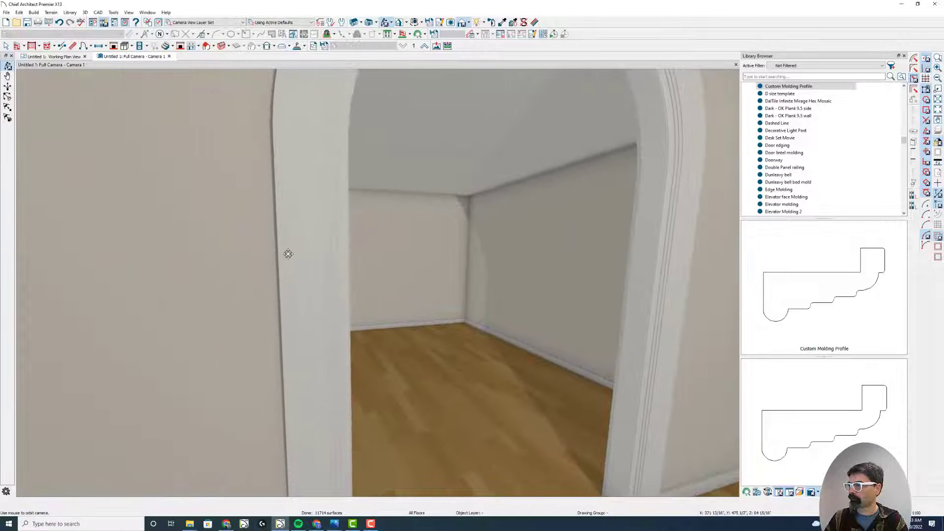
{"action": "left_click", "coordinate": [65, 56]}
{"action": "scroll", "coordinate": [347, 275], "scroll_direction": "up", "scroll_amount": 3}
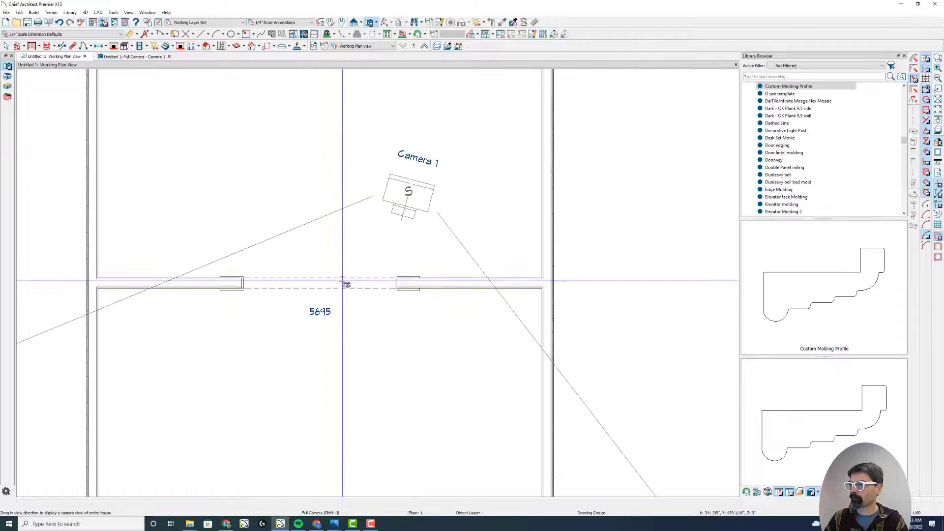
Step: Set the upper room's ceiling height to 14 in Room Specification
{"action": "key", "text": "space"}
{"action": "left_click", "coordinate": [330, 125]}
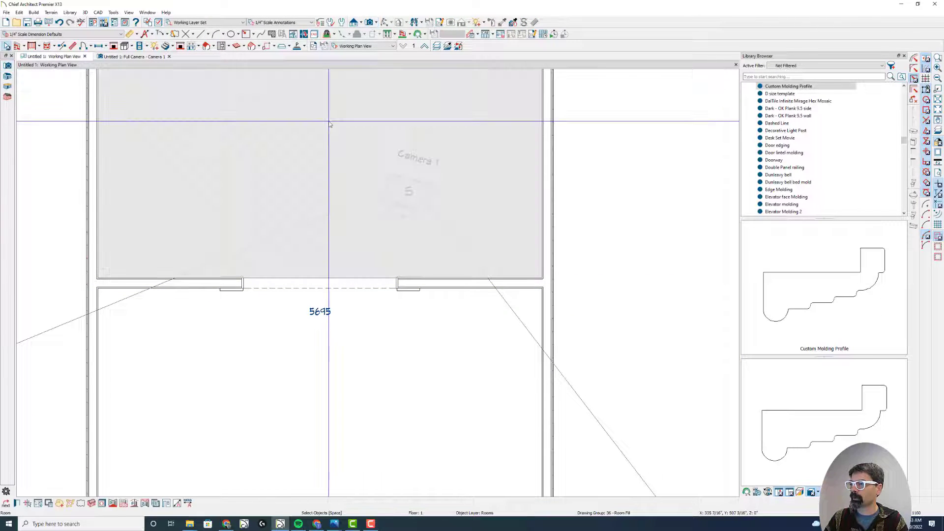
{"action": "double_click", "coordinate": [330, 125]}
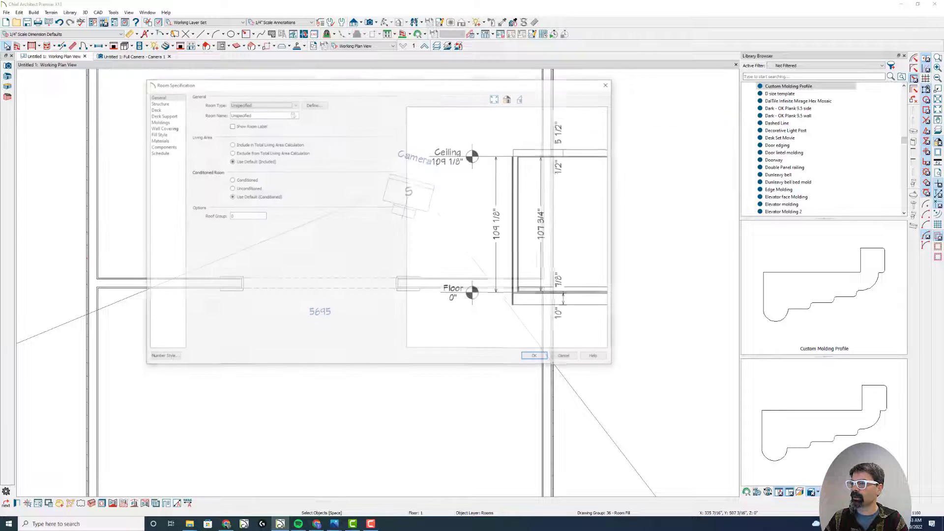
{"action": "left_click", "coordinate": [157, 102]}
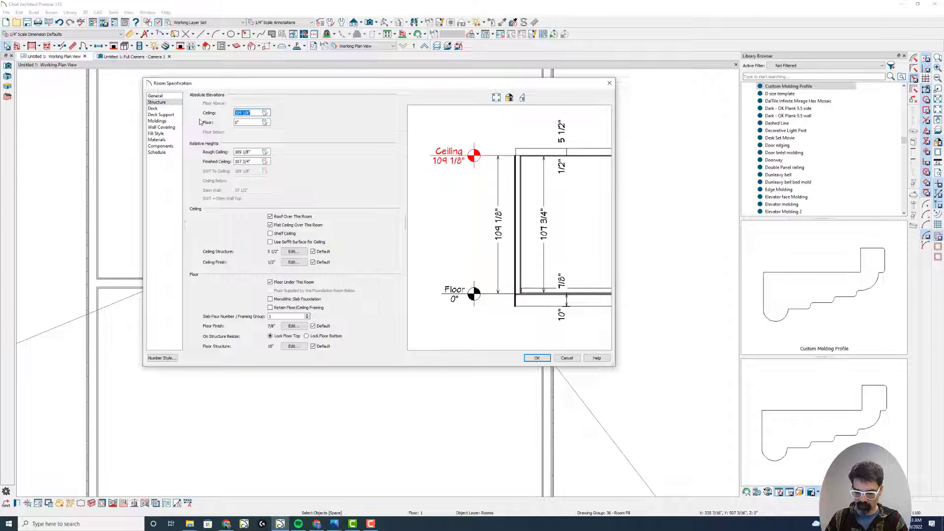
{"action": "type", "text": "14"}
{"action": "key", "text": "Return"}
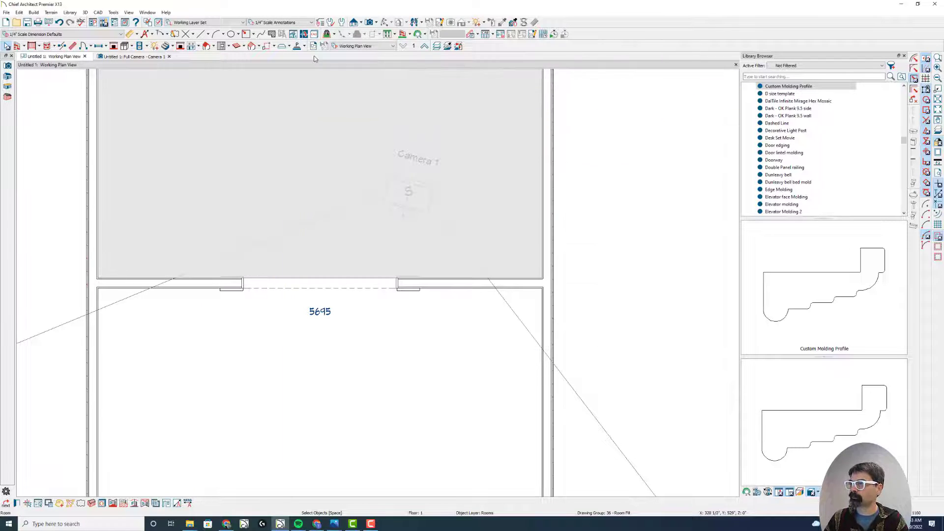
{"action": "left_click", "coordinate": [354, 23]}
Step: Create an Elevation view looking at the arched doorway wall
{"action": "left_click", "coordinate": [368, 45]}
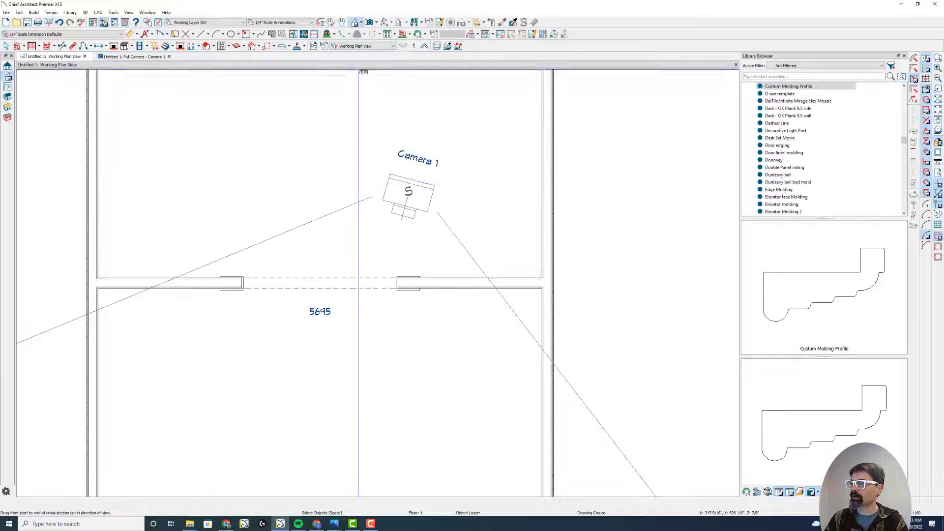
{"action": "left_click", "coordinate": [355, 23]}
{"action": "left_click", "coordinate": [369, 45]}
{"action": "left_click_drag", "start_coordinate": [336, 224], "coordinate": [336, 294]}
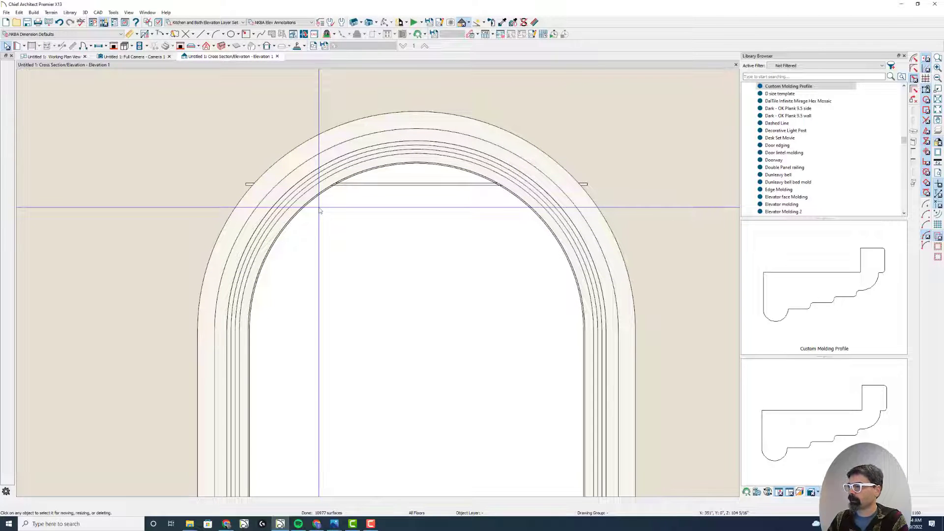
{"action": "left_click", "coordinate": [126, 57]}
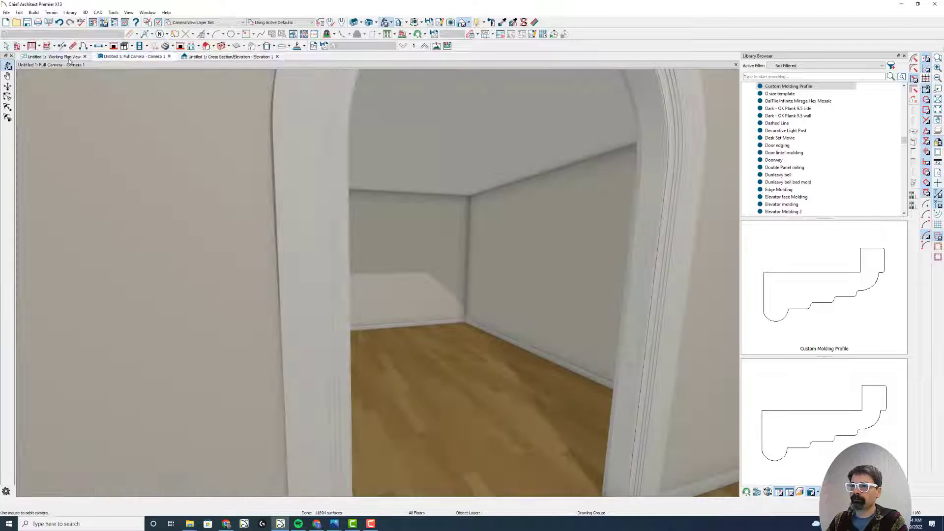
{"action": "left_click", "coordinate": [54, 57]}
{"action": "scroll", "coordinate": [262, 197], "scroll_direction": "down", "scroll_amount": 2}
{"action": "scroll", "coordinate": [99, 216], "scroll_direction": "up", "scroll_amount": 6}
{"action": "scroll", "coordinate": [369, 288], "scroll_direction": "down", "scroll_amount": 2}
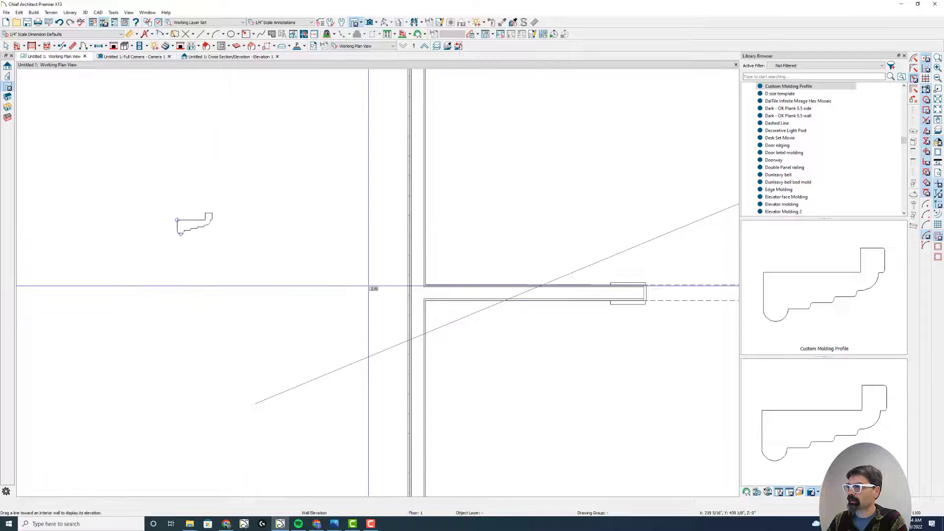
Step: Inspect the doorway in Elevation 1, then move Camera 1 close to the arch casing
{"action": "left_click", "coordinate": [234, 57]}
{"action": "scroll", "coordinate": [245, 238], "scroll_direction": "up", "scroll_amount": 2}
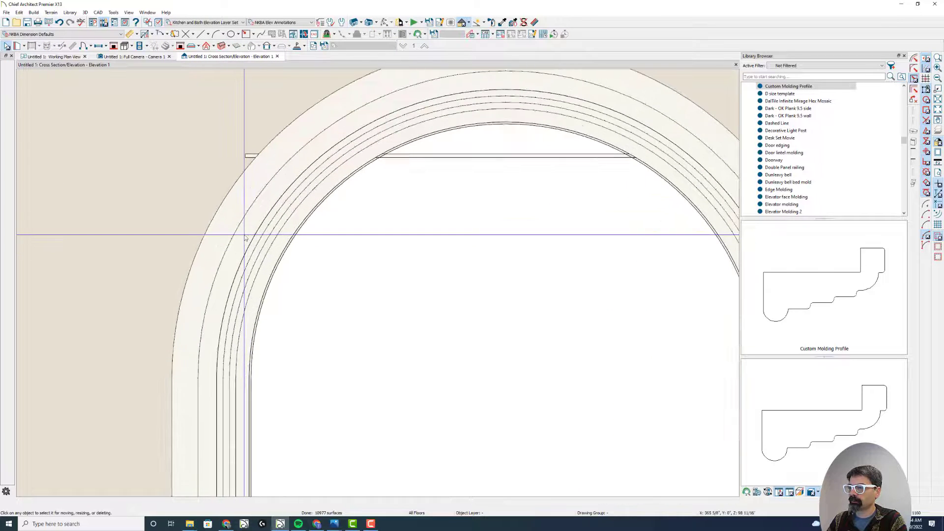
{"action": "left_click", "coordinate": [252, 220]}
{"action": "left_click", "coordinate": [148, 57]}
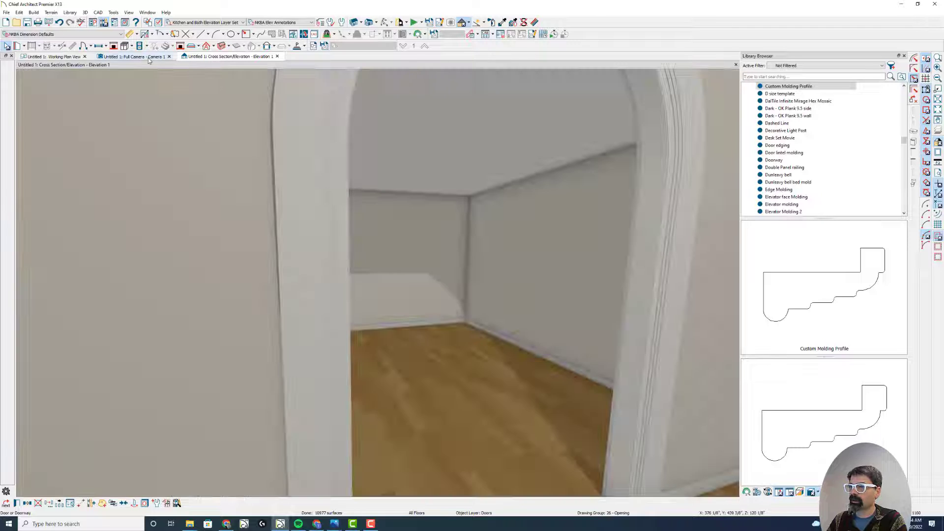
{"action": "left_click_drag", "start_coordinate": [320, 202], "coordinate": [258, 191]}
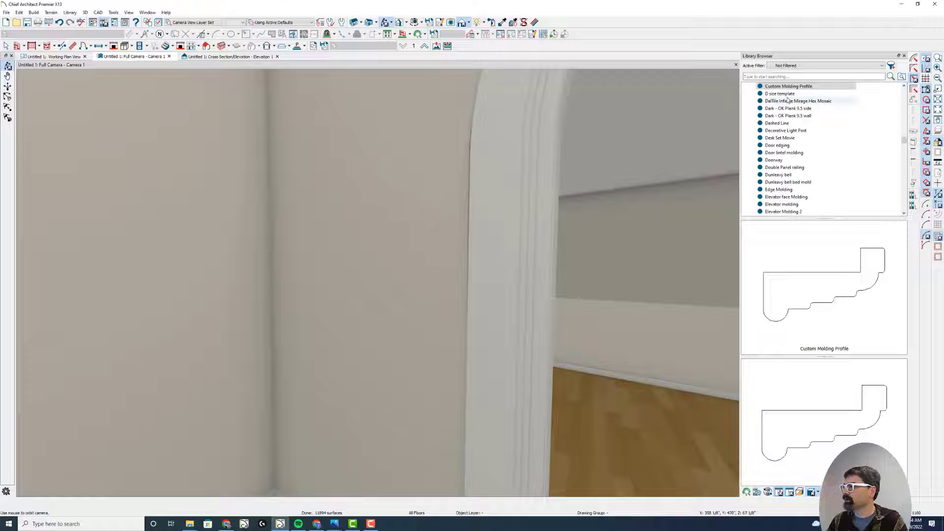
Step: Paint the door casing with the Grey 'Color - Light' material from Generic Colors
{"action": "scroll", "coordinate": [786, 123], "scroll_direction": "up", "scroll_amount": 15}
{"action": "scroll", "coordinate": [786, 123], "scroll_direction": "up", "scroll_amount": 10}
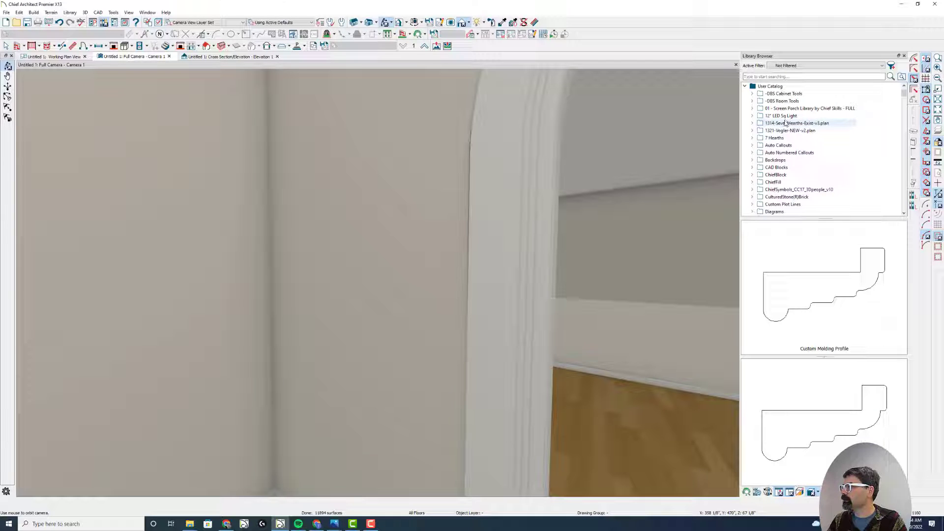
{"action": "scroll", "coordinate": [786, 123], "scroll_direction": "up", "scroll_amount": 1}
{"action": "left_click", "coordinate": [746, 87]}
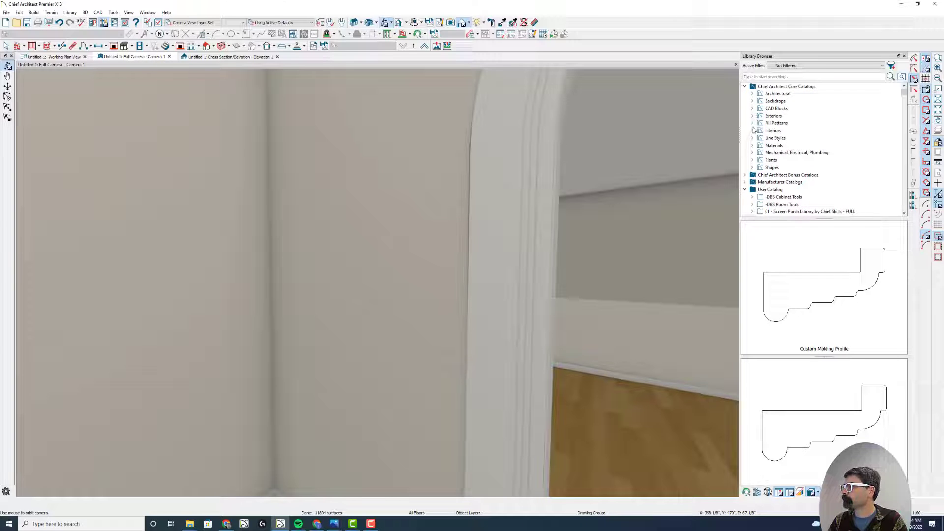
{"action": "left_click", "coordinate": [753, 146]}
{"action": "left_click", "coordinate": [777, 168]}
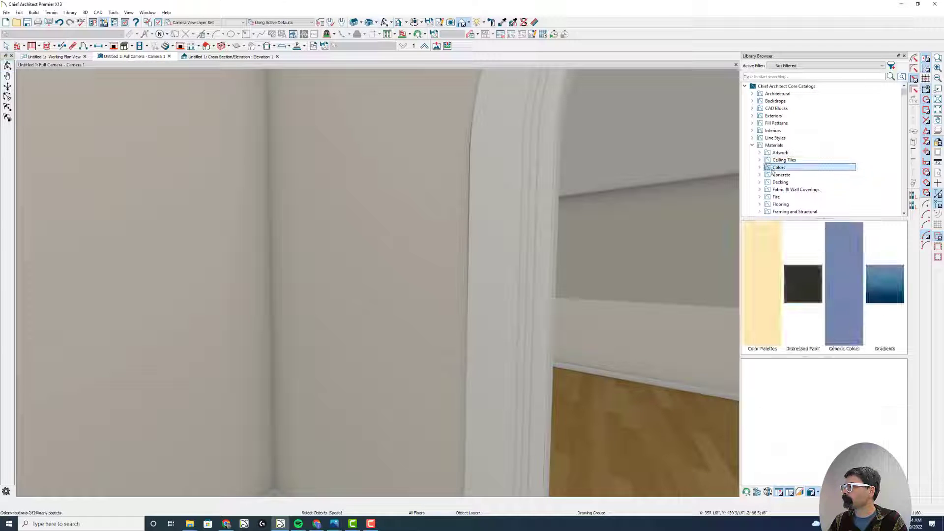
{"action": "double_click", "coordinate": [843, 301]}
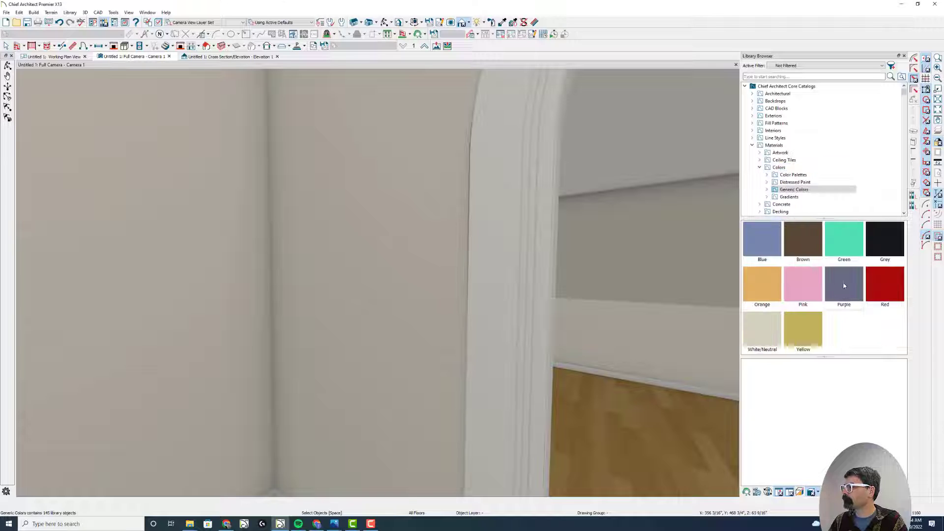
{"action": "double_click", "coordinate": [881, 248]}
{"action": "left_click", "coordinate": [850, 274]}
{"action": "left_click", "coordinate": [527, 277]}
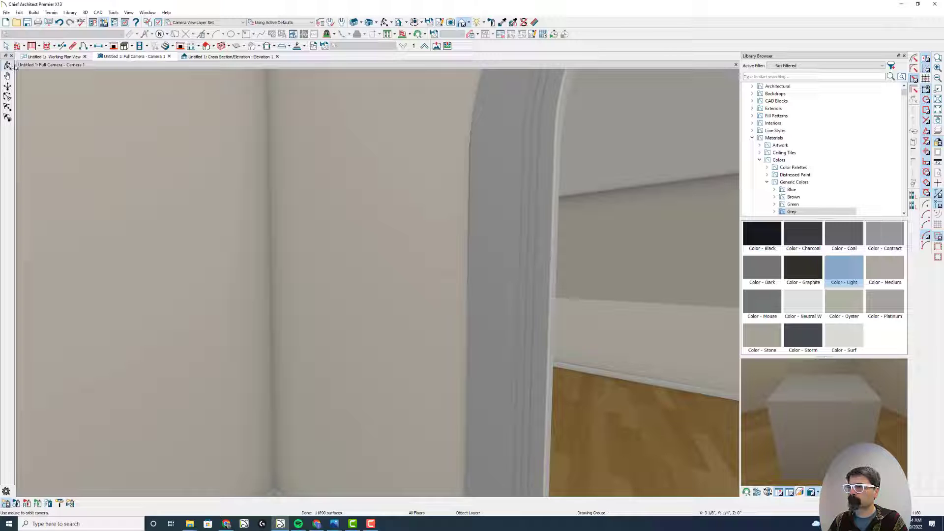
Step: Cut a back-clipped cross section through the doorway wall in the floor plan
{"action": "left_click", "coordinate": [49, 56]}
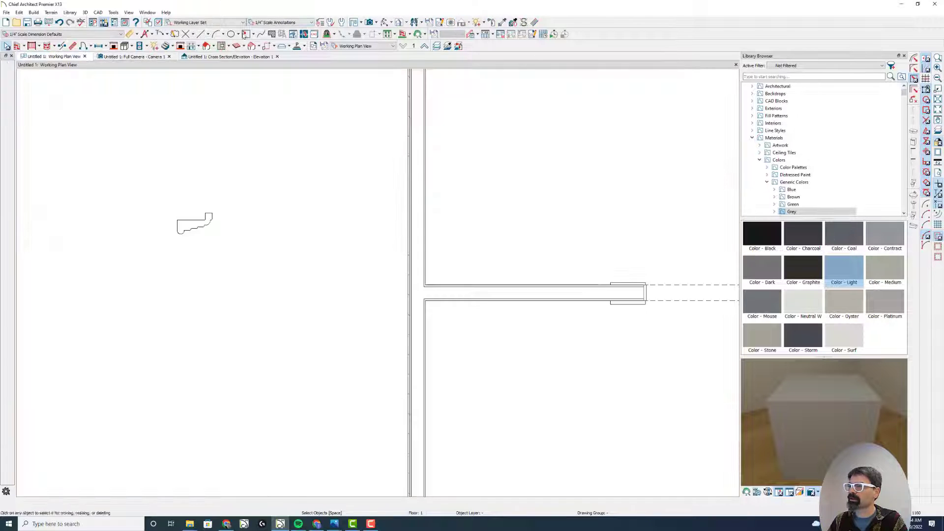
{"action": "left_click", "coordinate": [359, 23]}
{"action": "left_click", "coordinate": [389, 41]}
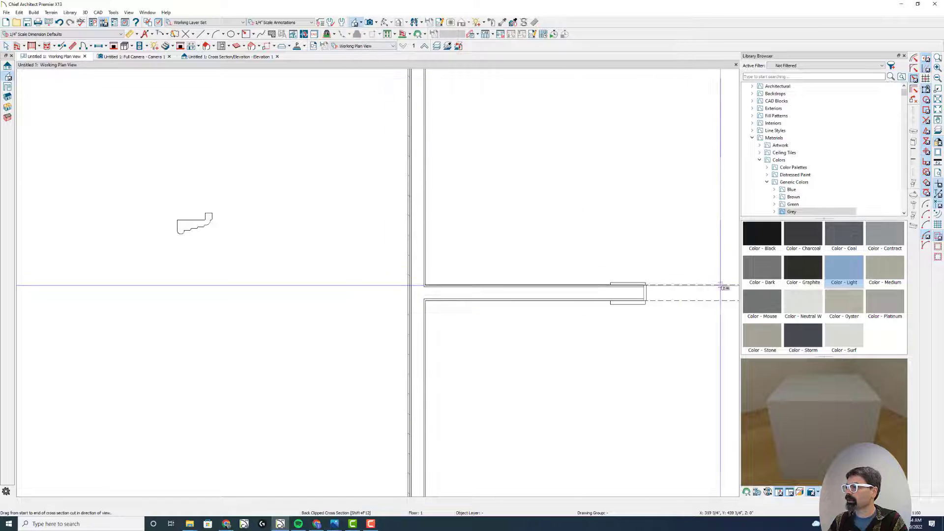
{"action": "scroll", "coordinate": [427, 259], "scroll_direction": "down", "scroll_amount": 1}
{"action": "scroll", "coordinate": [427, 259], "scroll_direction": "down", "scroll_amount": 2}
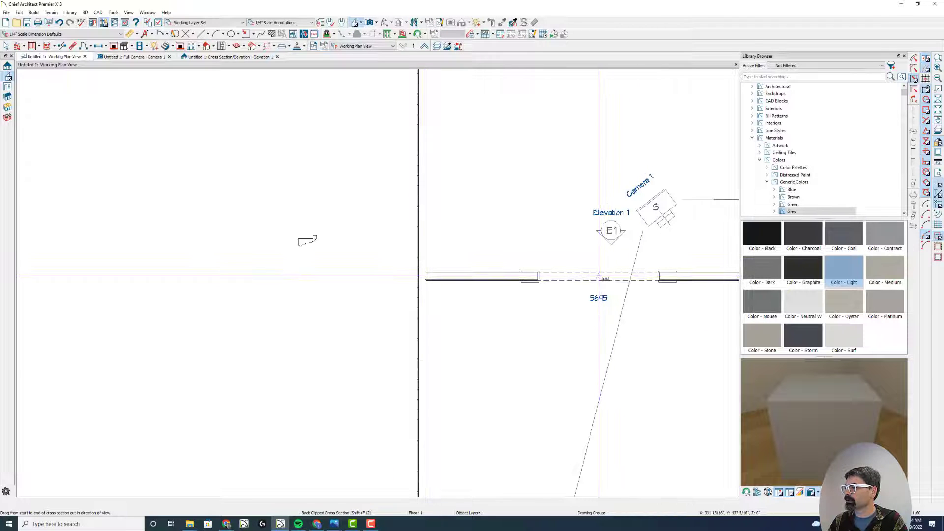
{"action": "left_click_drag", "start_coordinate": [694, 280], "coordinate": [687, 279]}
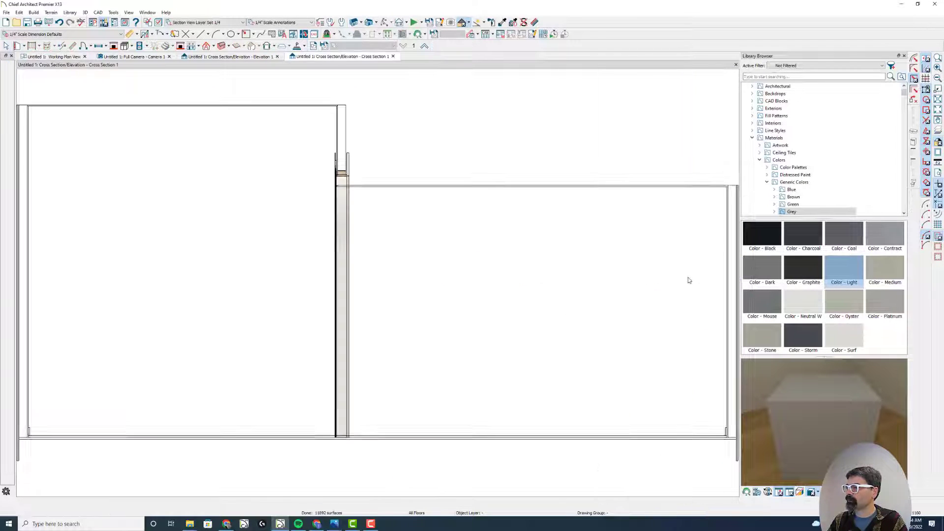
{"action": "scroll", "coordinate": [345, 187], "scroll_direction": "up", "scroll_amount": 3}
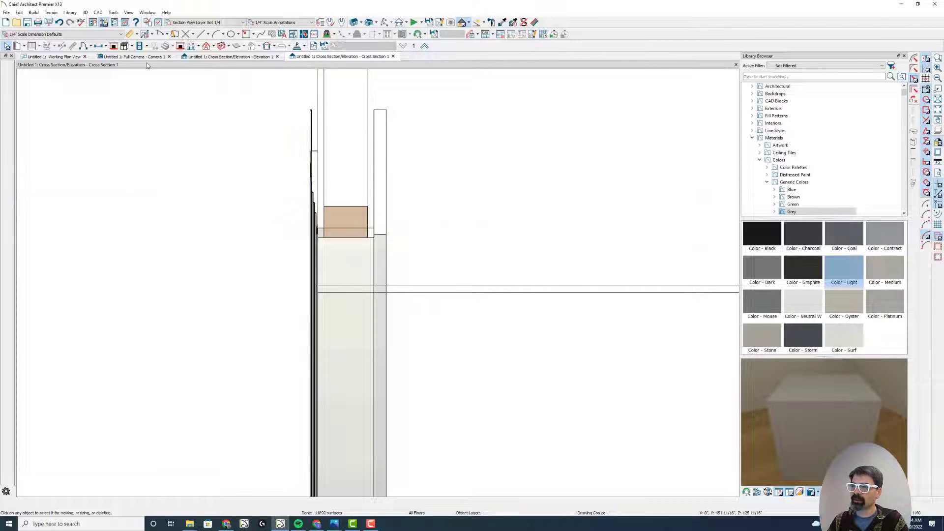
Step: In the Working Plan View, draw a vertical line up from the molding profile drawing
{"action": "left_click", "coordinate": [57, 57]}
{"action": "scroll", "coordinate": [304, 243], "scroll_direction": "up", "scroll_amount": 4}
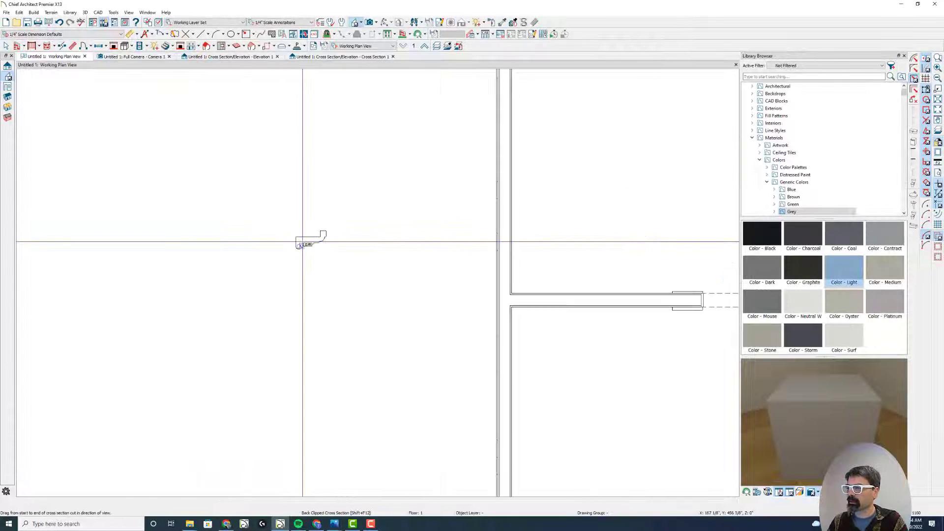
{"action": "left_click_drag", "start_coordinate": [296, 257], "coordinate": [297, 257]}
{"action": "scroll", "coordinate": [296, 256], "scroll_direction": "up", "scroll_amount": 2}
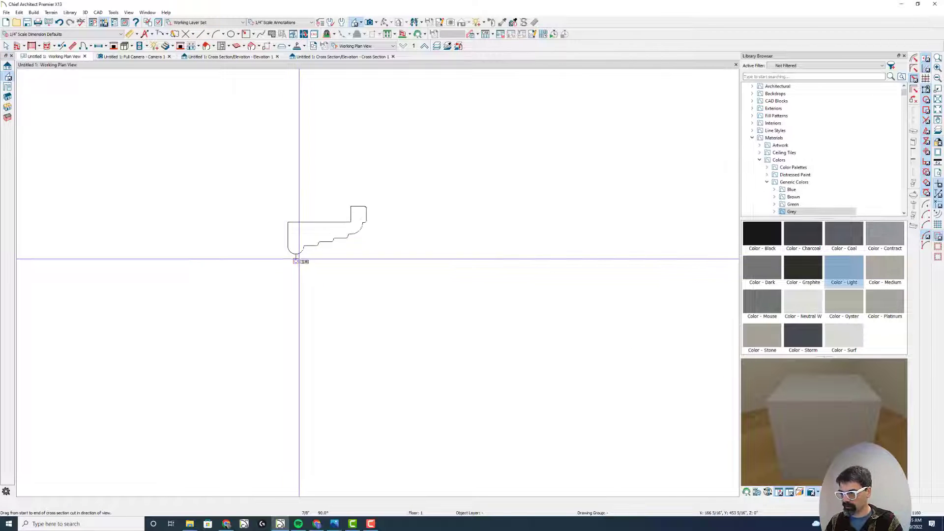
{"action": "left_click", "coordinate": [295, 260]}
{"action": "left_click_drag", "start_coordinate": [296, 258], "coordinate": [298, 221]}
{"action": "scroll", "coordinate": [298, 221], "scroll_direction": "down", "scroll_amount": 3}
{"action": "key", "text": "space"}
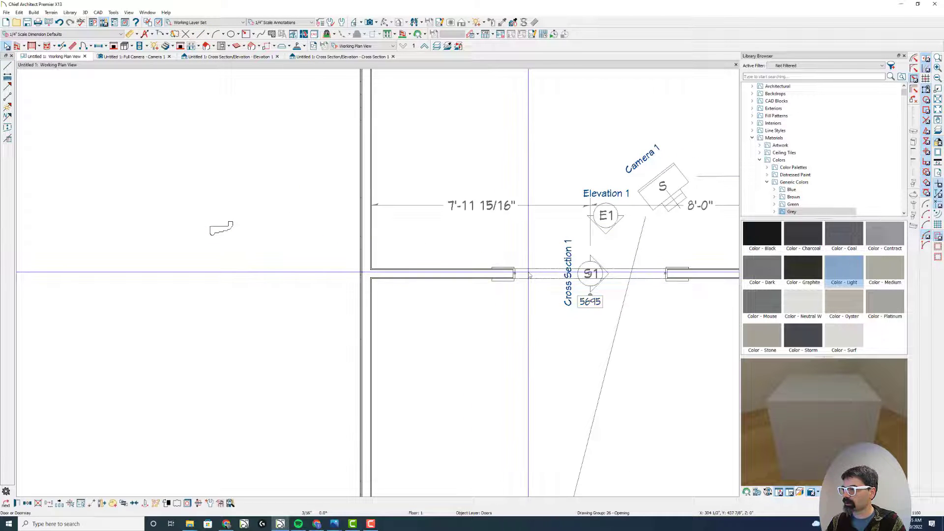
Step: Set the doorway's interior casing depth to 4" and view the result in Cross Section 1
{"action": "double_click", "coordinate": [530, 275]}
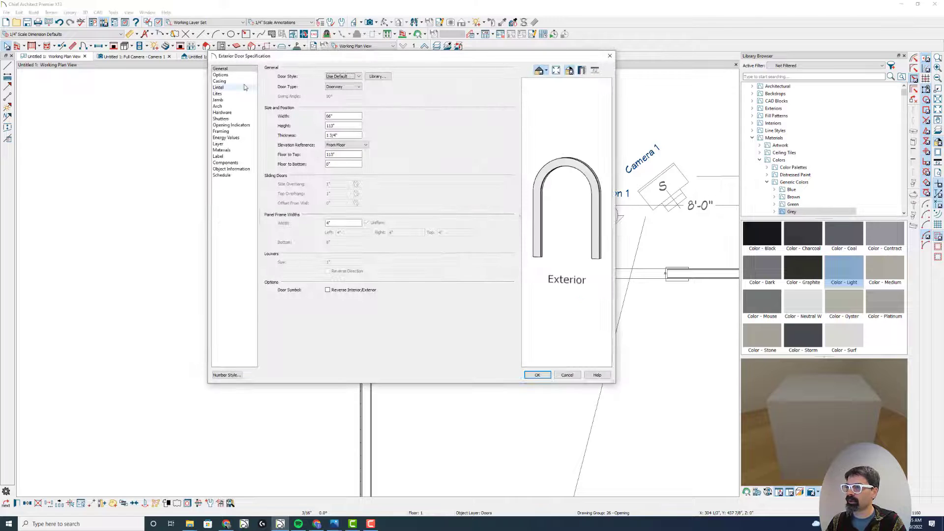
{"action": "left_click", "coordinate": [220, 81]}
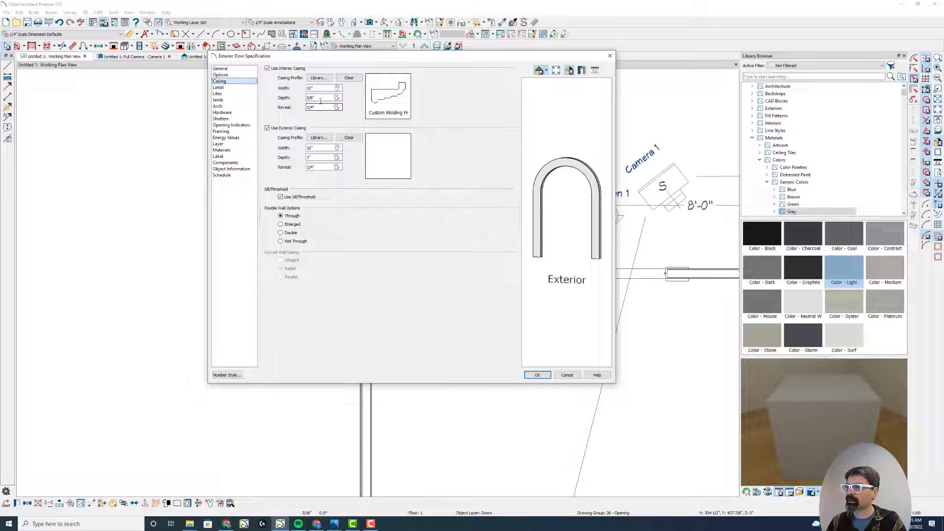
{"action": "type", "text": "4"}
{"action": "left_click", "coordinate": [538, 375]}
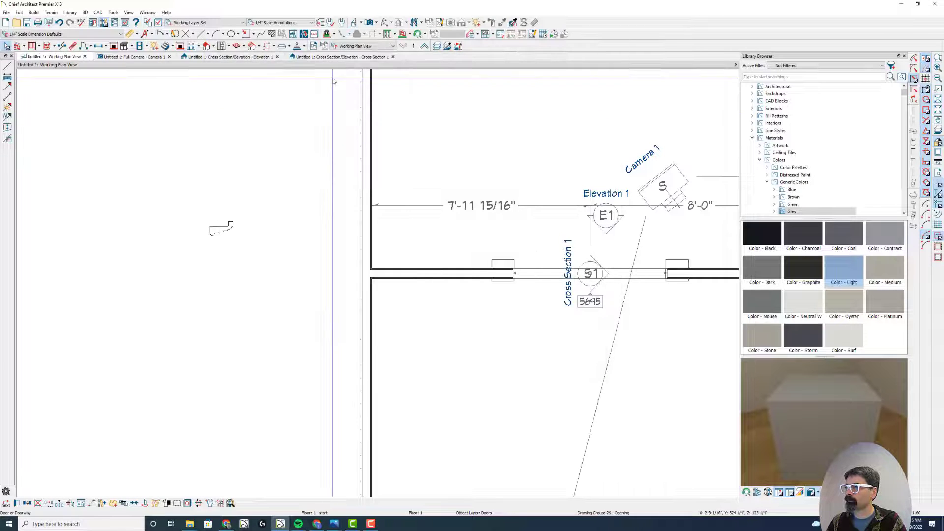
{"action": "left_click", "coordinate": [339, 57]}
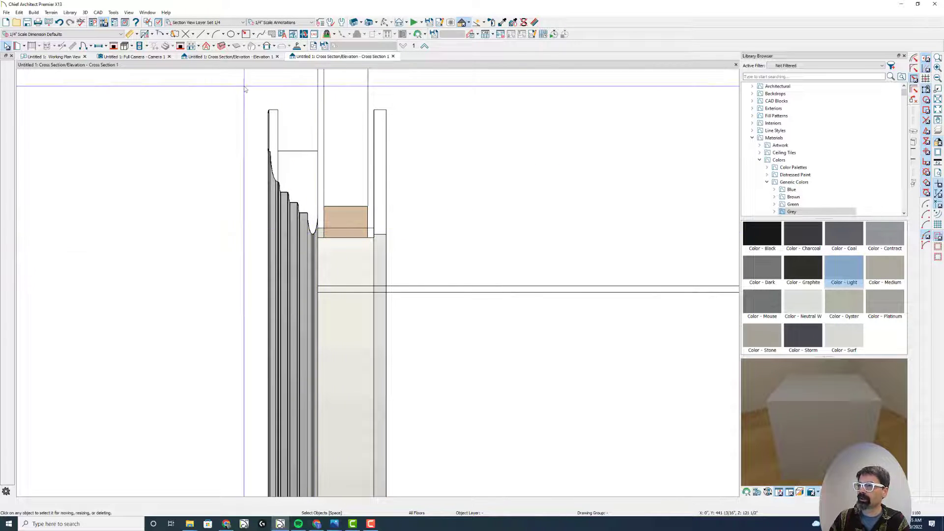
{"action": "double_click", "coordinate": [332, 254]}
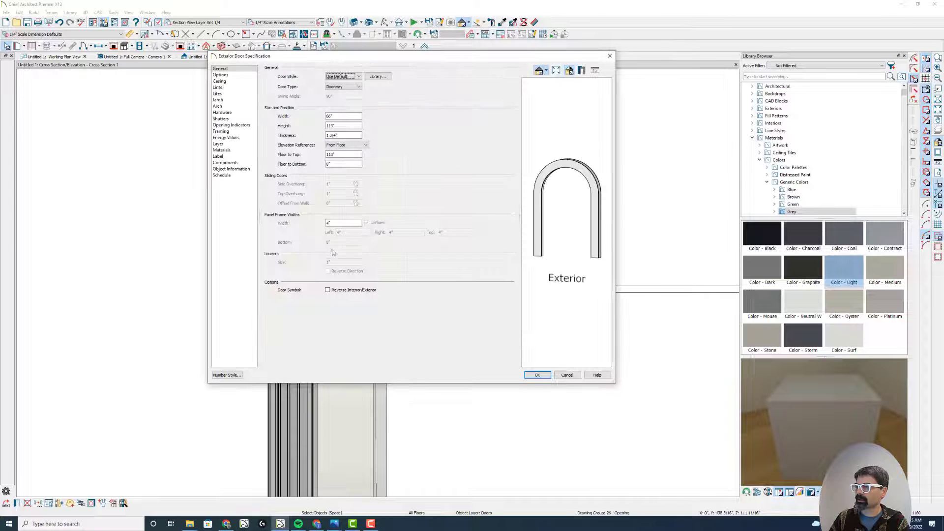
{"action": "left_click", "coordinate": [243, 82]}
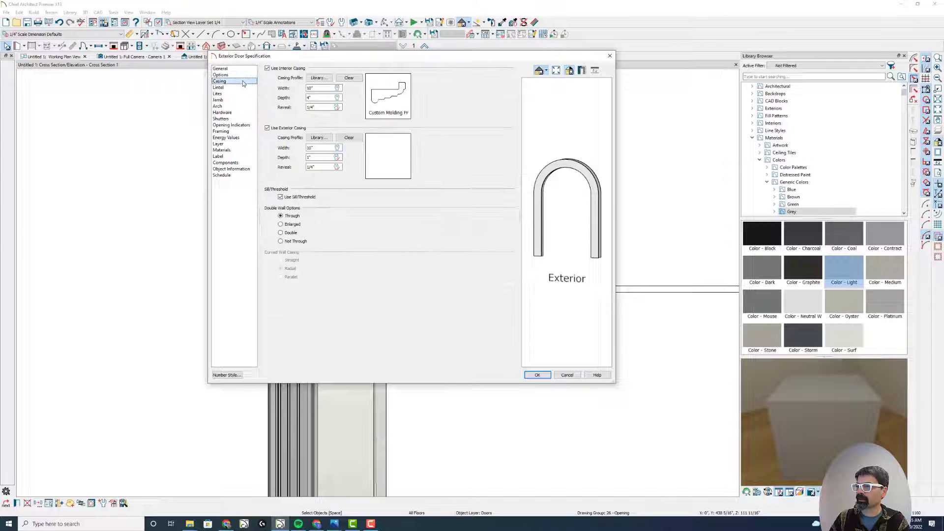
{"action": "left_click", "coordinate": [319, 79]}
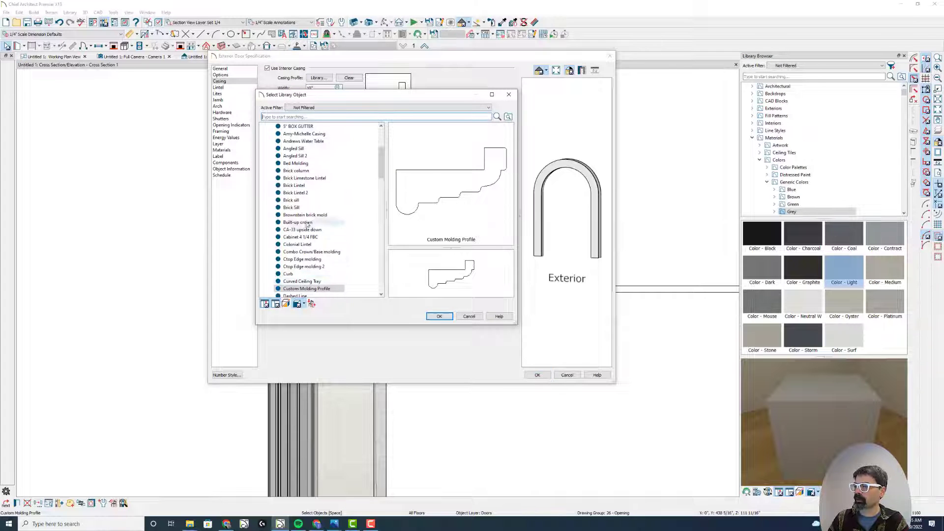
{"action": "key", "text": "Return"}
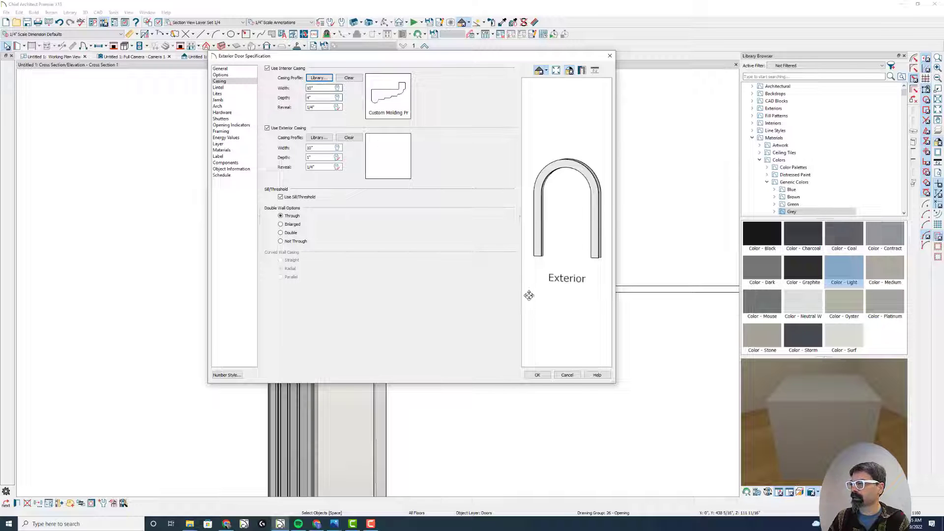
{"action": "left_click", "coordinate": [564, 376]}
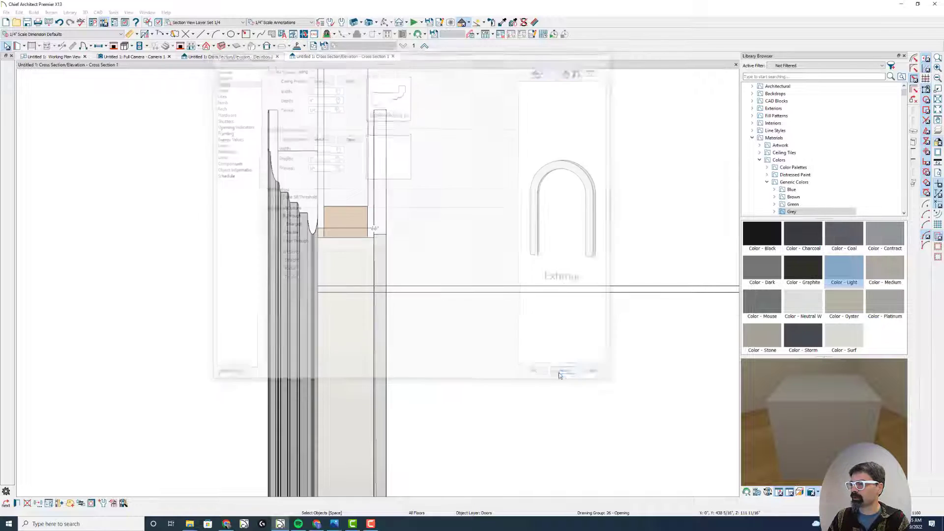
Step: Clear the doorway's interior casing profile
{"action": "double_click", "coordinate": [347, 267]}
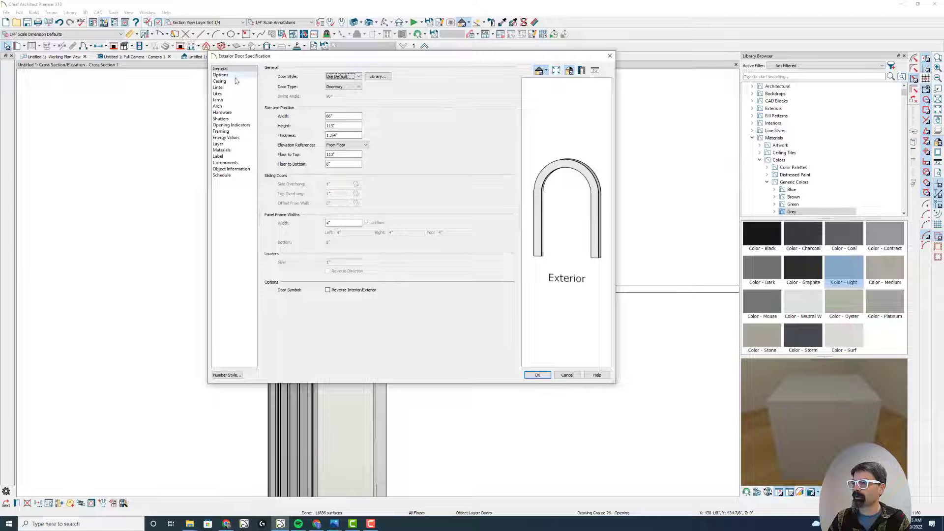
{"action": "left_click", "coordinate": [235, 81]}
{"action": "left_click", "coordinate": [350, 78]}
{"action": "left_click", "coordinate": [538, 375]}
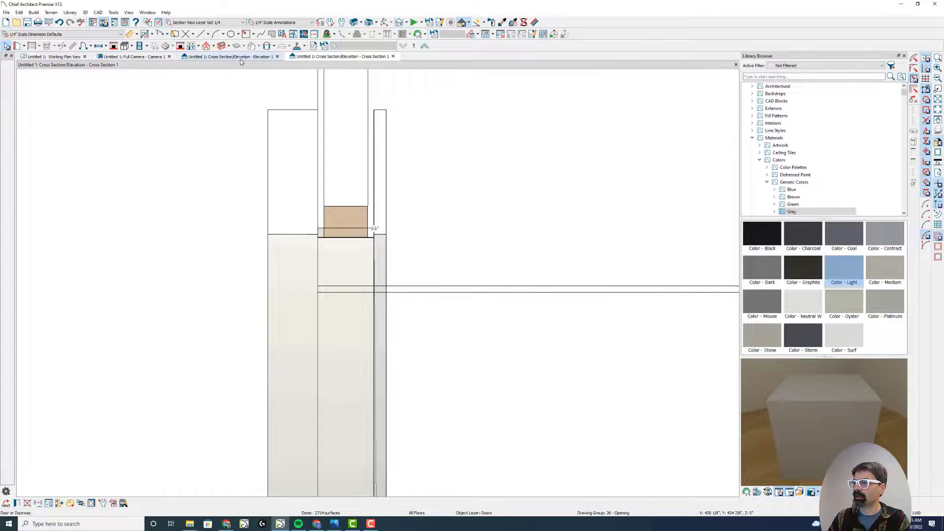
Step: Turn off the doorway's exterior casing so it has no casing
{"action": "double_click", "coordinate": [330, 257]}
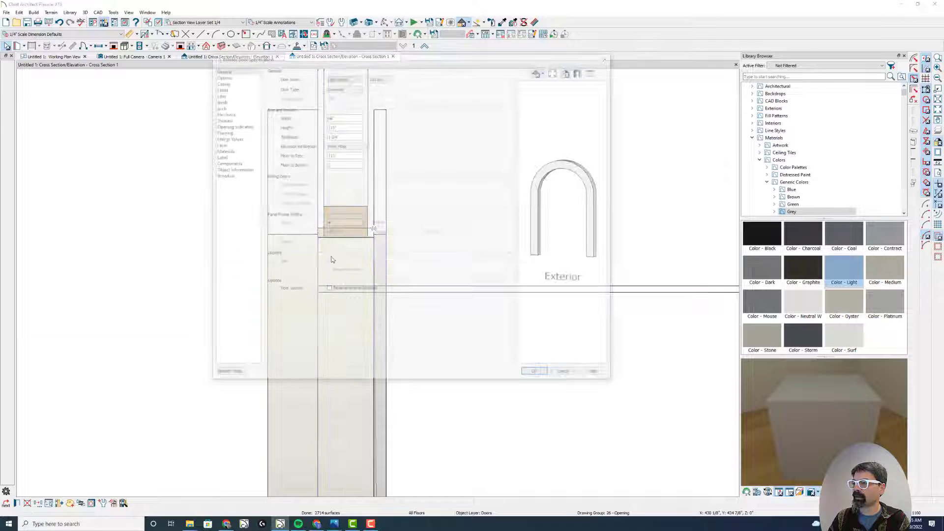
{"action": "left_click", "coordinate": [231, 81]}
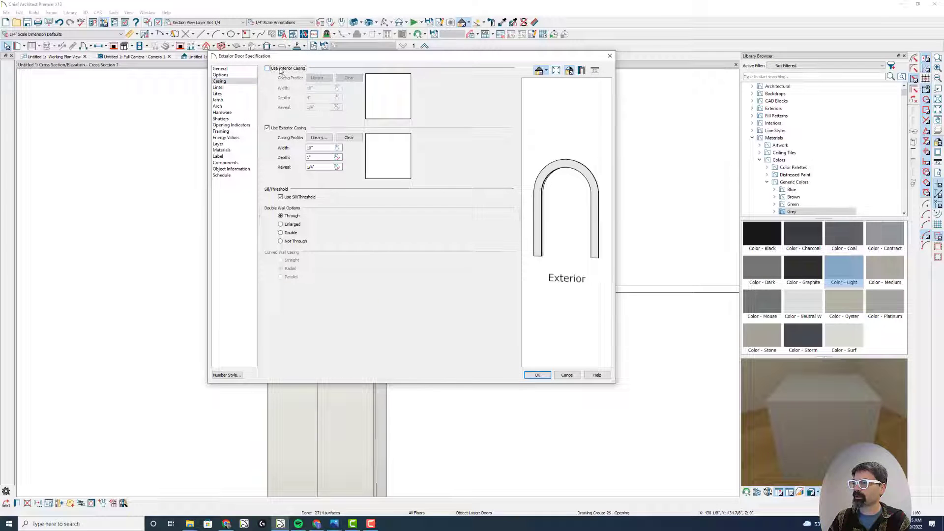
{"action": "left_click", "coordinate": [267, 128]}
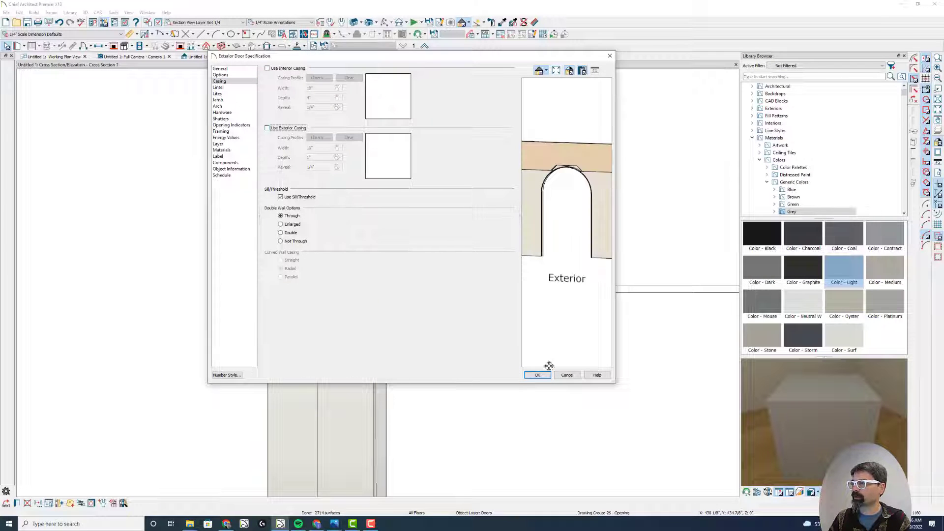
{"action": "left_click", "coordinate": [537, 374]}
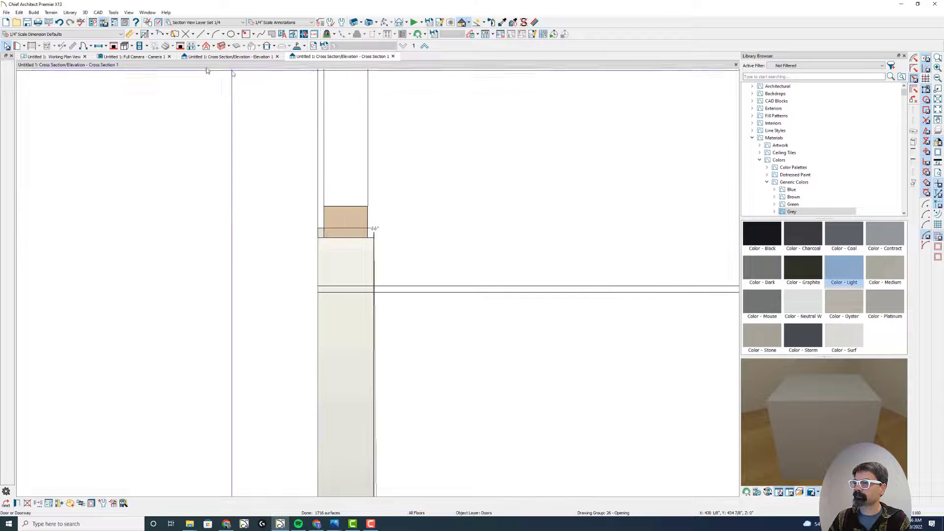
Step: Open the room's specification in the working plan view to check its structure heights
{"action": "left_click", "coordinate": [56, 59]}
{"action": "scroll", "coordinate": [326, 186], "scroll_direction": "down", "scroll_amount": 1}
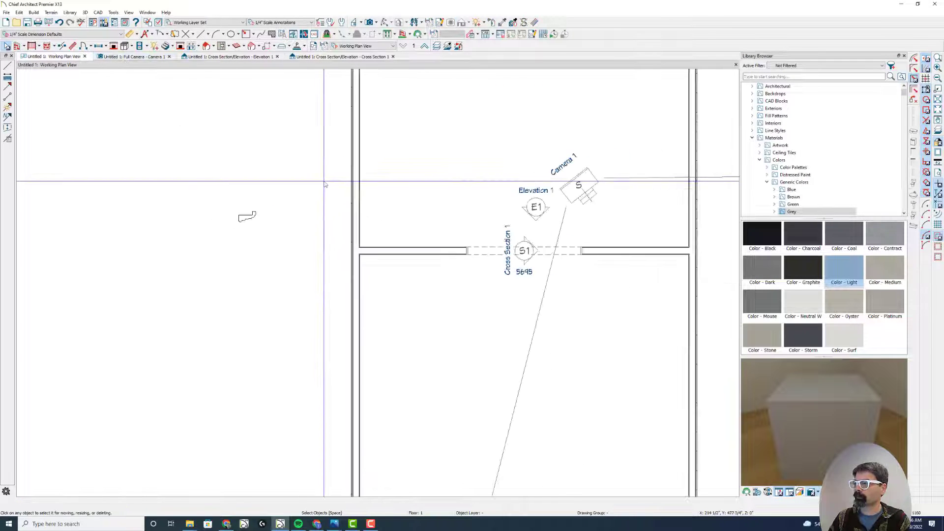
{"action": "double_click", "coordinate": [457, 301]}
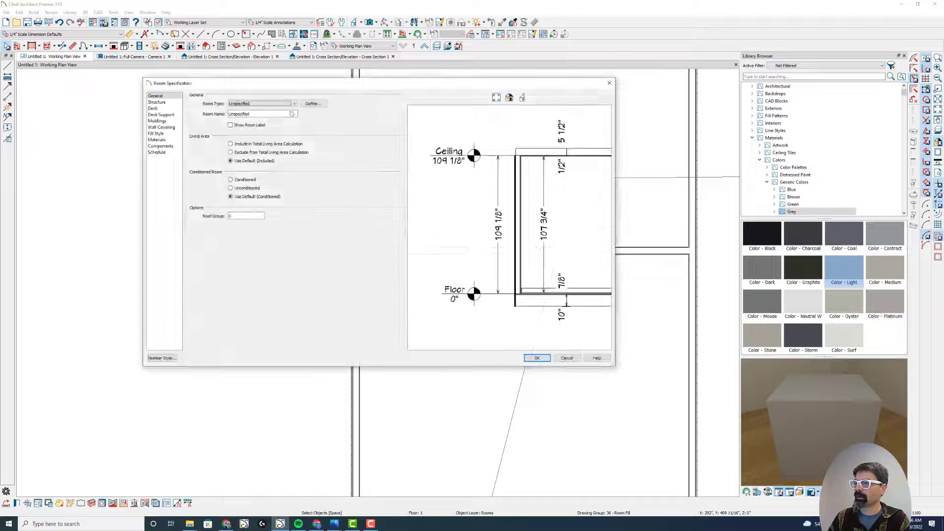
{"action": "left_click", "coordinate": [173, 102]}
Step: In Elevation 1, draw a rectangular polyline in the opening to spring height and arc its top edge
{"action": "key", "text": "Return"}
{"action": "left_click", "coordinate": [245, 57]}
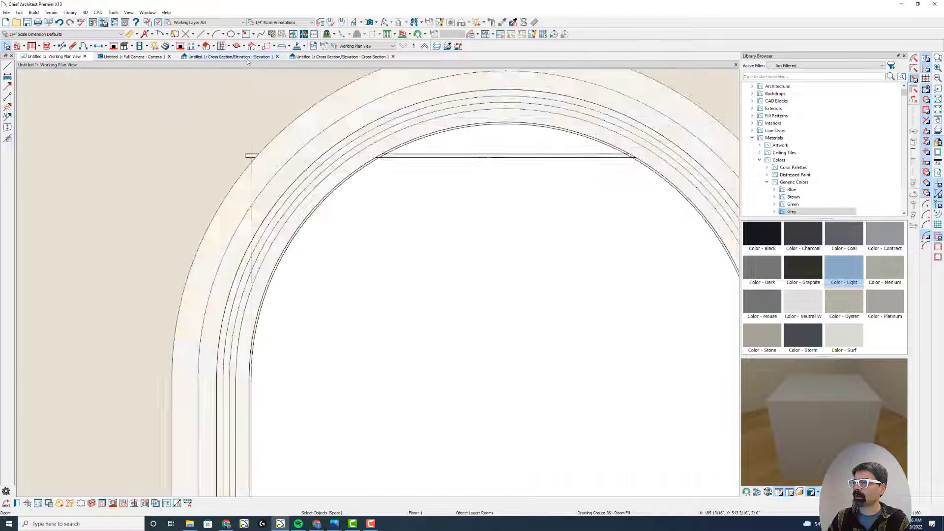
{"action": "scroll", "coordinate": [217, 129], "scroll_direction": "down", "scroll_amount": 1}
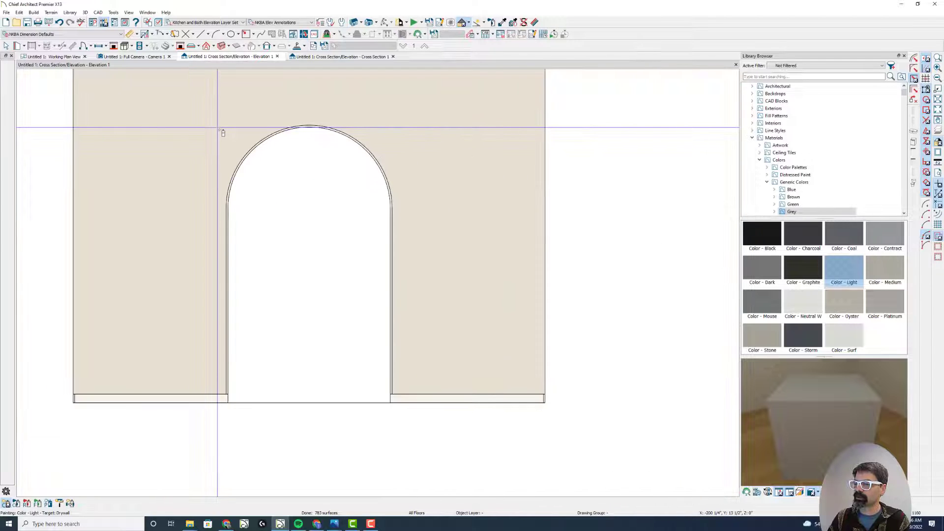
{"action": "left_click", "coordinate": [245, 34]}
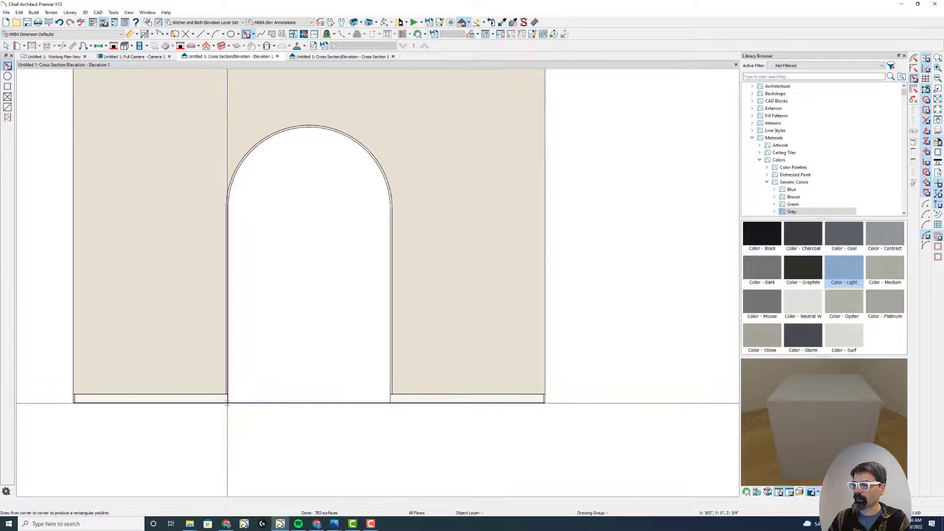
{"action": "left_click_drag", "start_coordinate": [227, 403], "coordinate": [374, 217]}
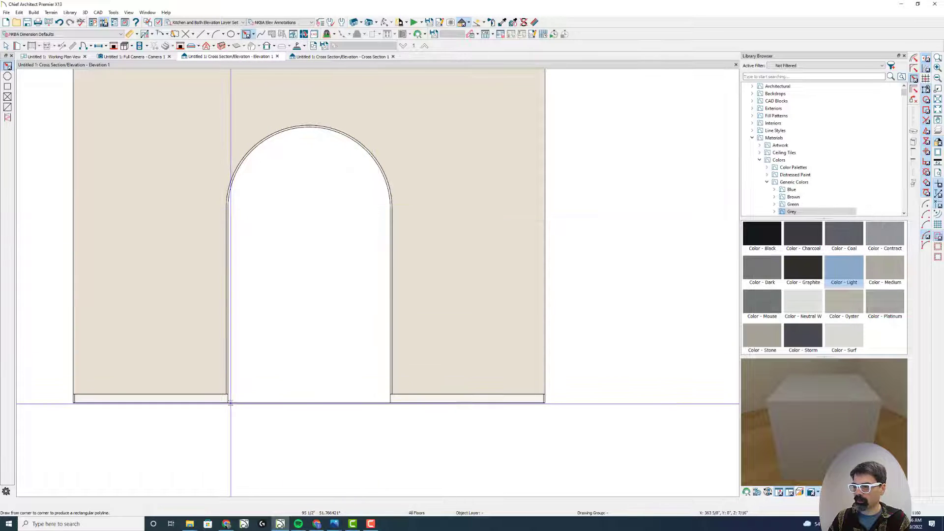
{"action": "left_click_drag", "start_coordinate": [230, 403], "coordinate": [389, 212]}
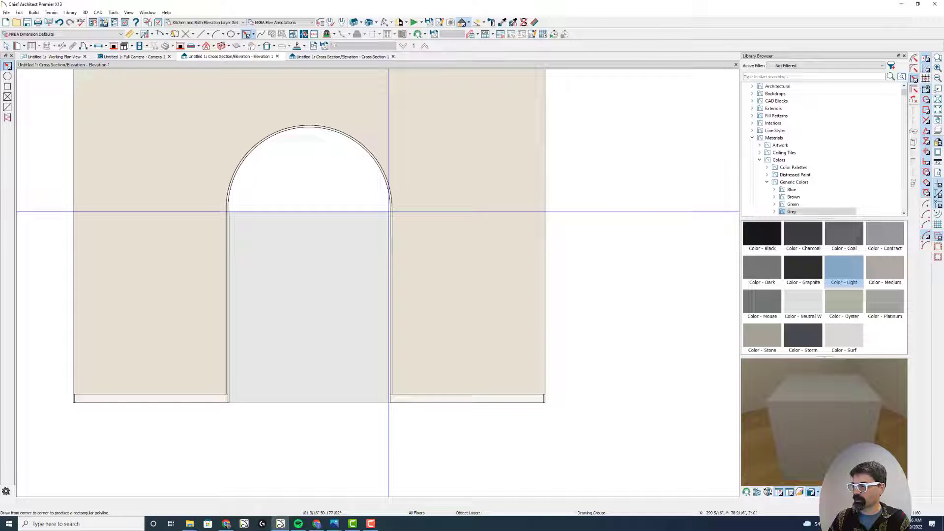
{"action": "key", "text": "Tab"}
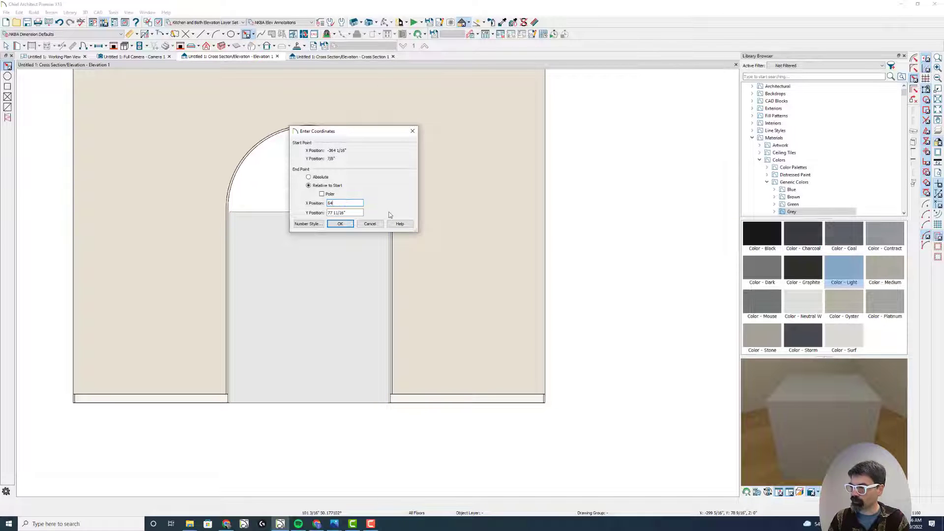
{"action": "key", "text": "Return"}
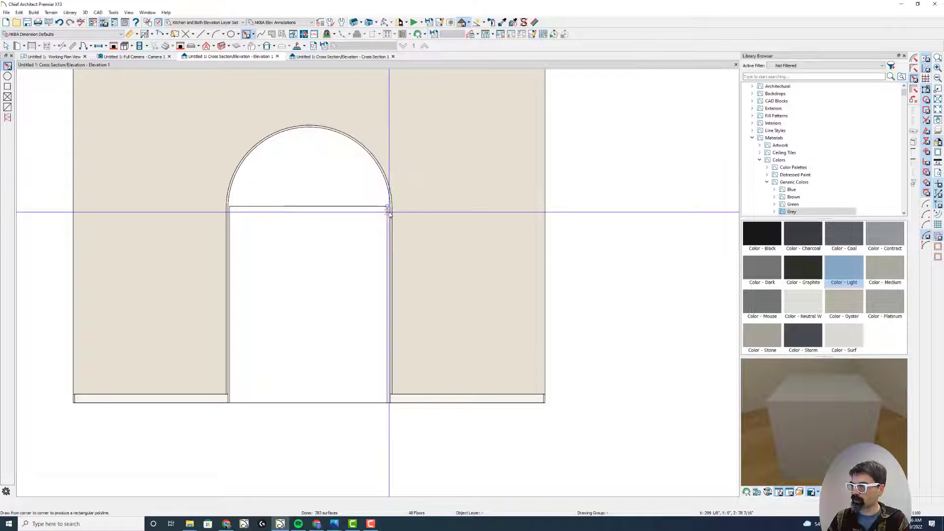
{"action": "mouse_move", "coordinate": [388, 210]}
{"action": "left_mouse_down"}
{"action": "mouse_move", "coordinate": [336, 188]}
{"action": "mouse_move", "coordinate": [346, 188]}
{"action": "mouse_move", "coordinate": [343, 138]}
{"action": "left_mouse_up"}
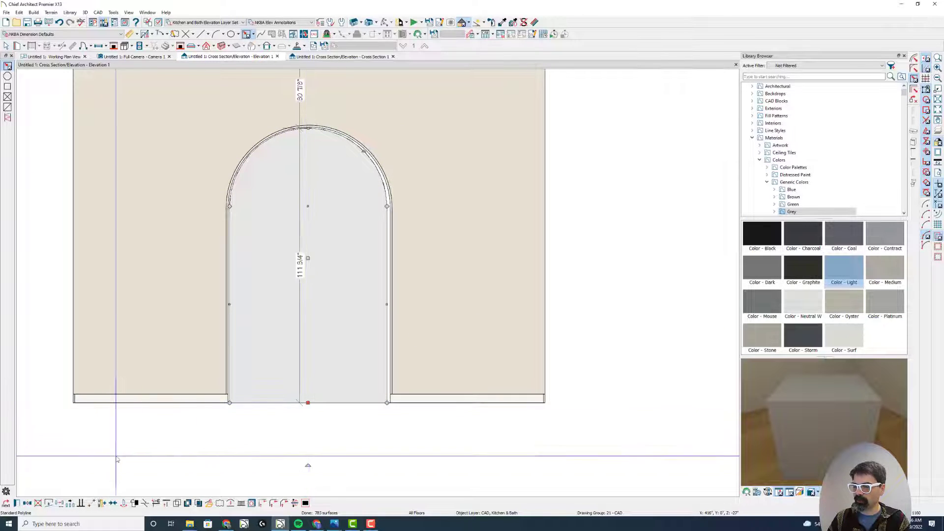
Step: Disconnect the polyline's bottom edge, center it in the opening, and reshape its arc to the arch
{"action": "scroll", "coordinate": [103, 474], "scroll_direction": "down", "scroll_amount": 1}
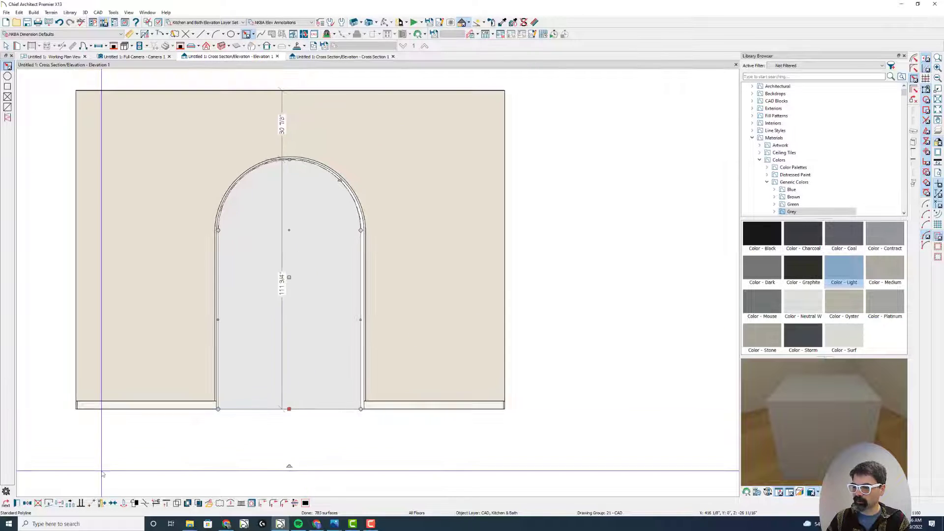
{"action": "left_click", "coordinate": [49, 504]}
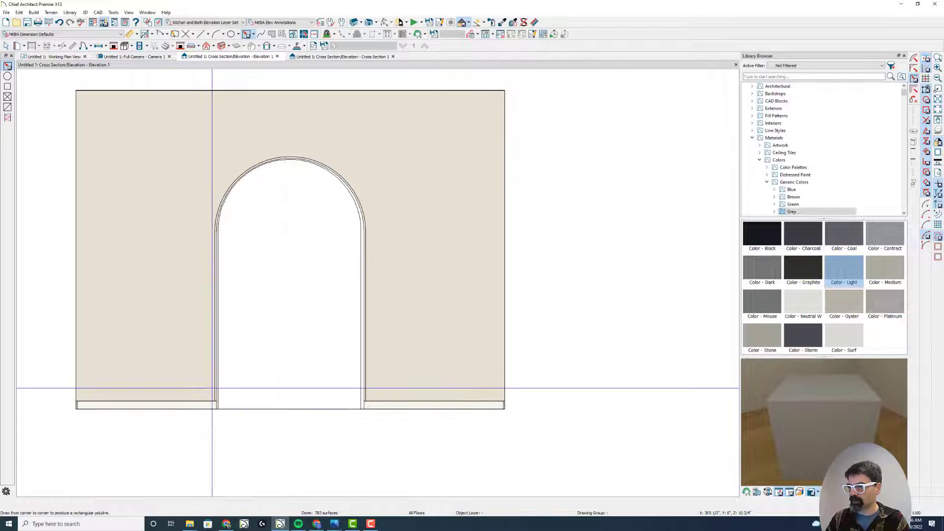
{"action": "left_click", "coordinate": [219, 384]}
{"action": "scroll", "coordinate": [314, 258], "scroll_direction": "up", "scroll_amount": 2}
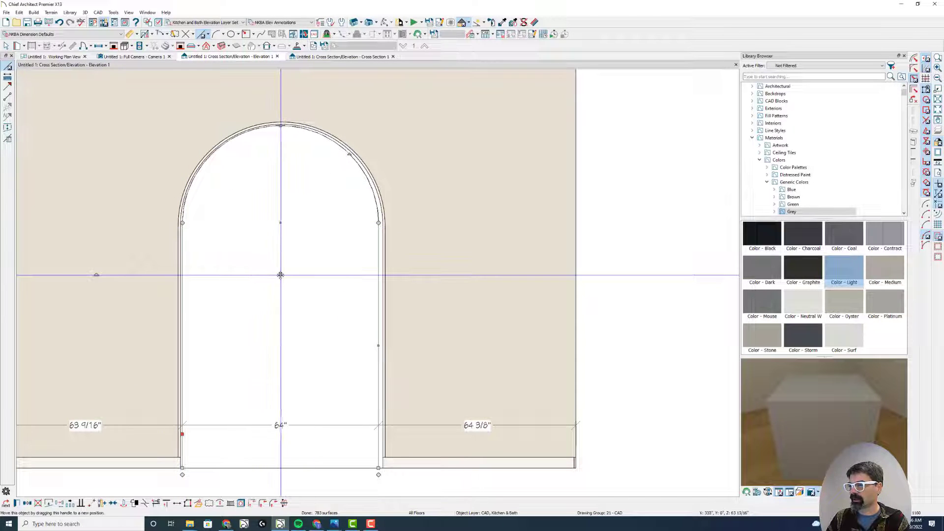
{"action": "left_click_drag", "start_coordinate": [281, 275], "coordinate": [281, 275]}
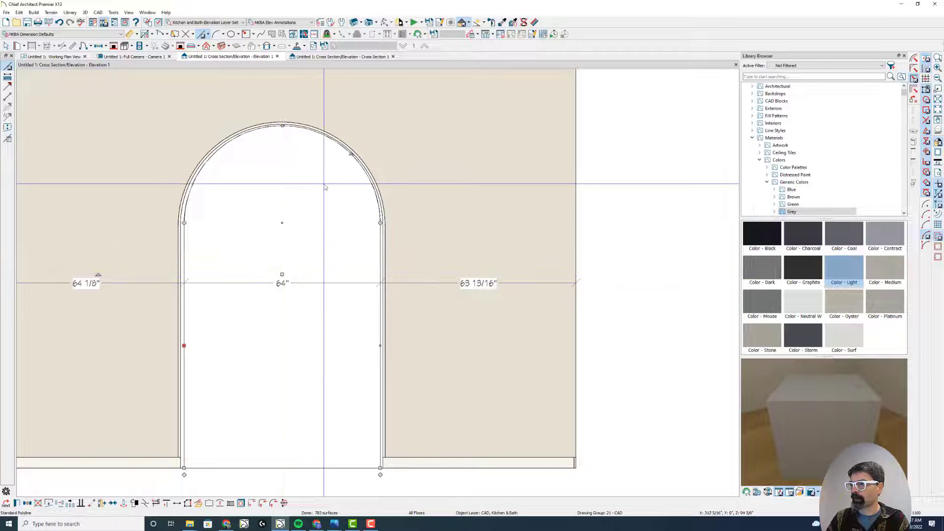
{"action": "left_click_drag", "start_coordinate": [351, 154], "coordinate": [341, 147]}
{"action": "left_click", "coordinate": [331, 169]}
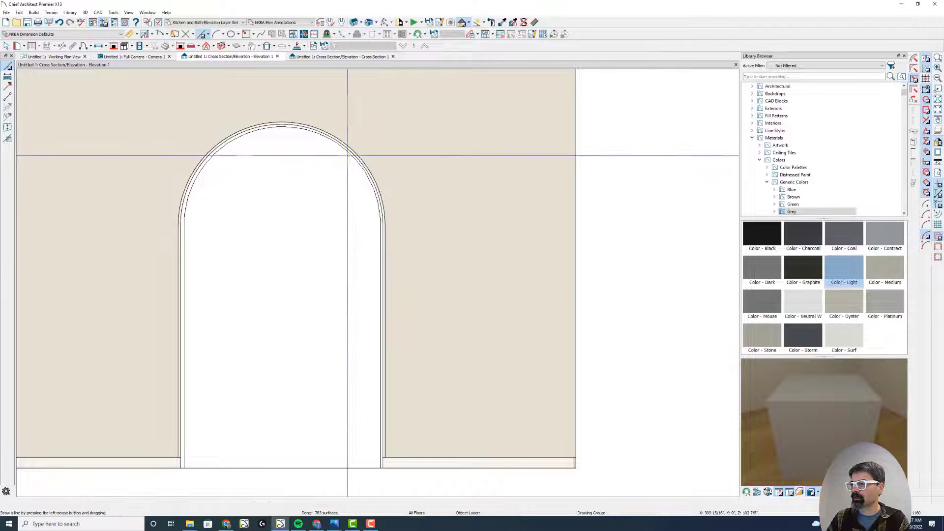
Step: Convert the arch polyline to a 3D molding polyline and show its Default molding profile
{"action": "left_click", "coordinate": [349, 154]}
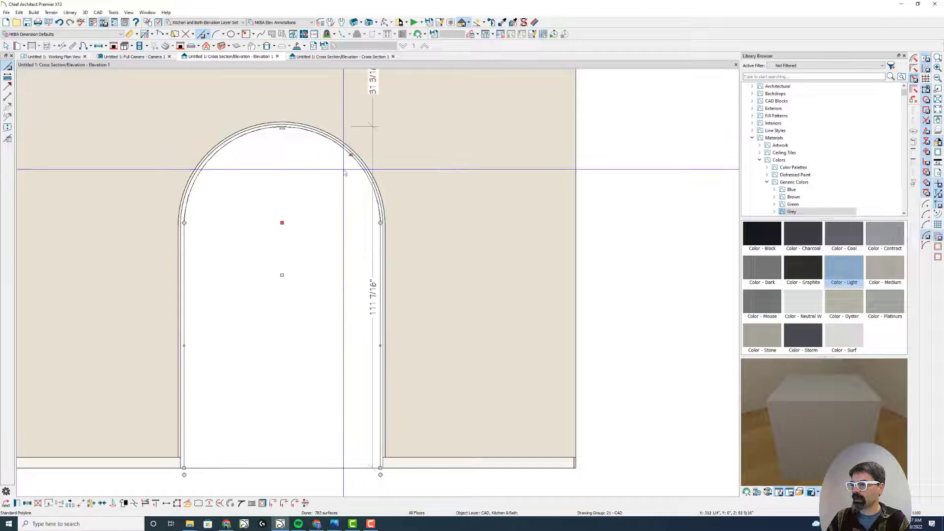
{"action": "left_click", "coordinate": [188, 504]}
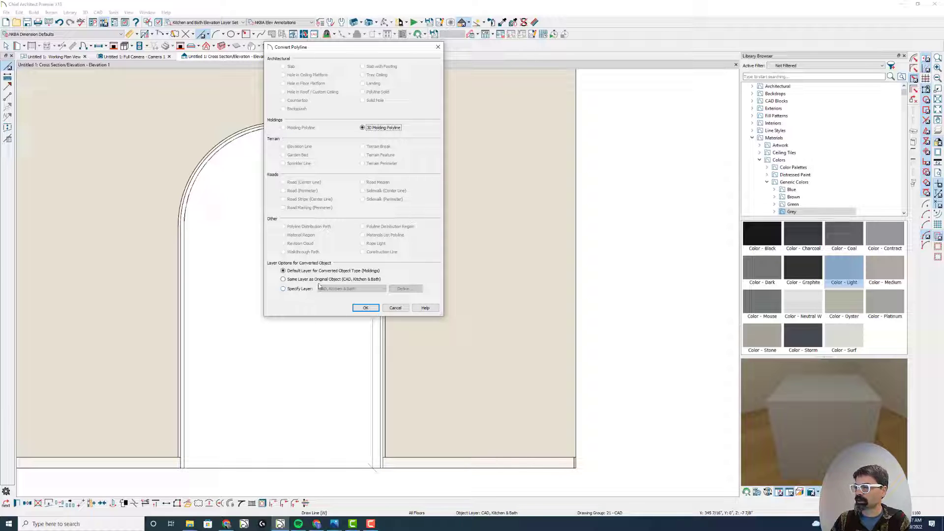
{"action": "left_click", "coordinate": [365, 307]}
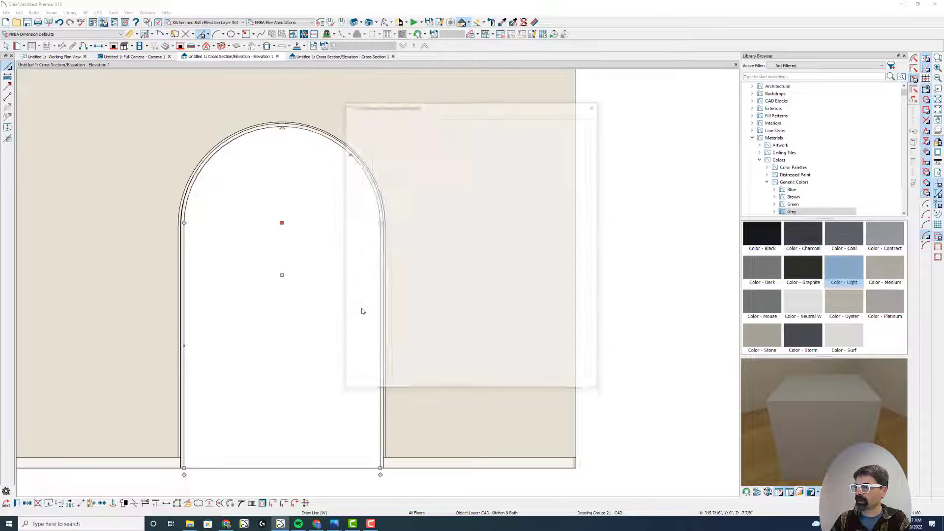
{"action": "left_click", "coordinate": [359, 130]}
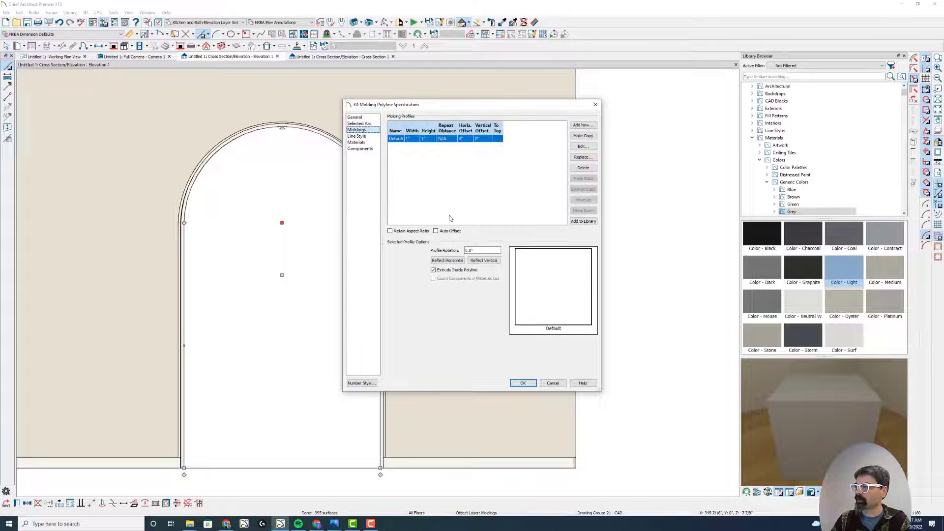
Step: Replace the default profile with Custom Molding Profile from the User Catalog
{"action": "left_click", "coordinate": [583, 157]}
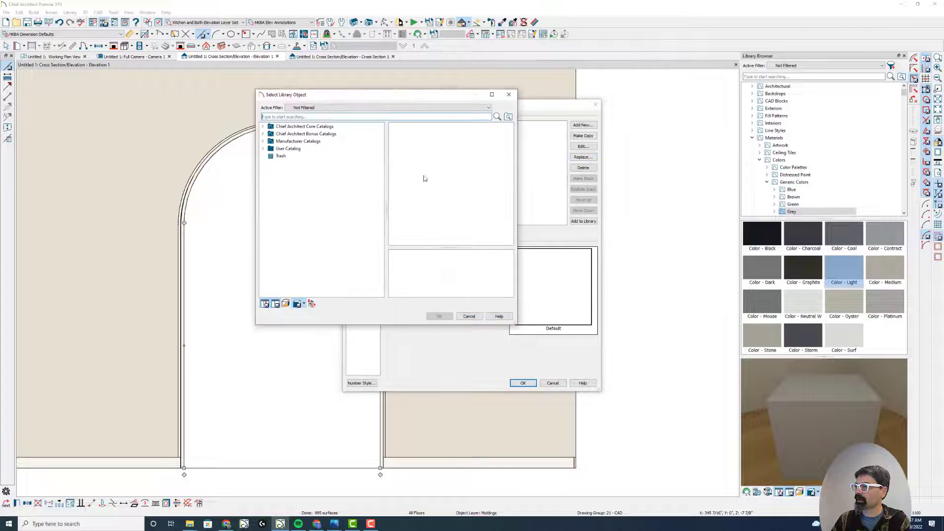
{"action": "left_click", "coordinate": [265, 149]}
{"action": "scroll", "coordinate": [305, 260], "scroll_direction": "down", "scroll_amount": 4}
{"action": "scroll", "coordinate": [305, 261], "scroll_direction": "down", "scroll_amount": 2}
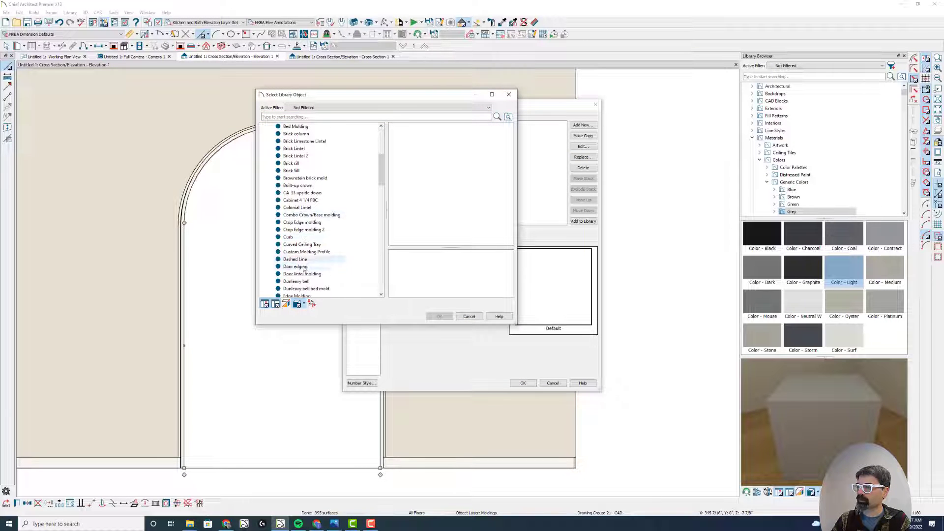
{"action": "left_click", "coordinate": [306, 251]}
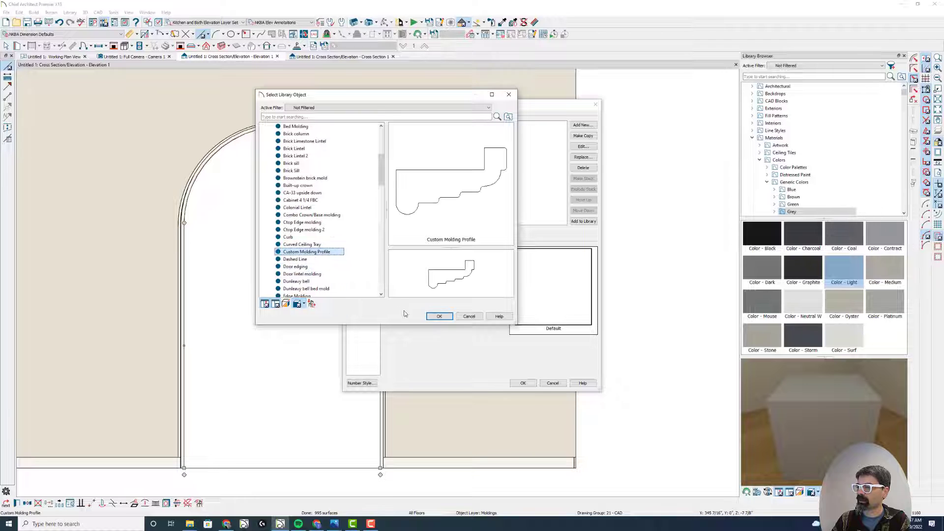
{"action": "left_click", "coordinate": [439, 316]}
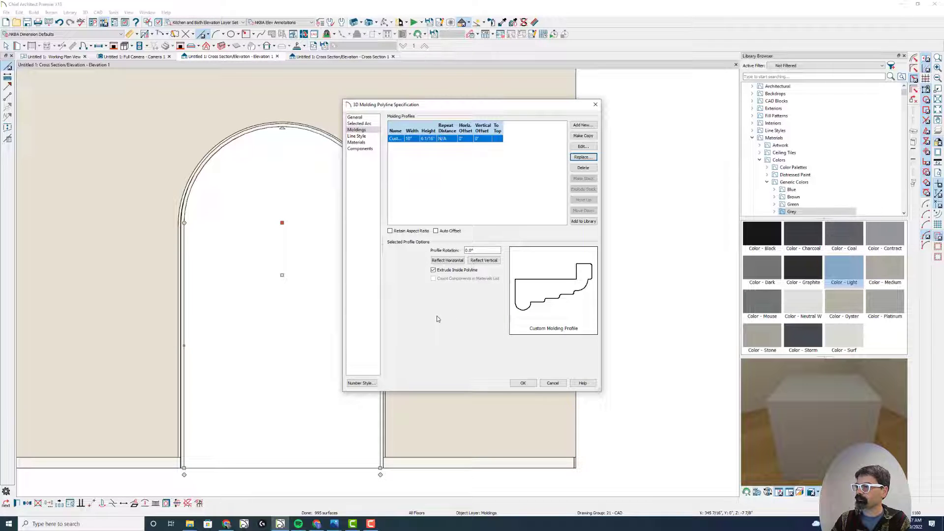
Step: Compare the Reflect and Extrude Inside Polyline options, then apply the molding to the arch
{"action": "left_click", "coordinate": [435, 271]}
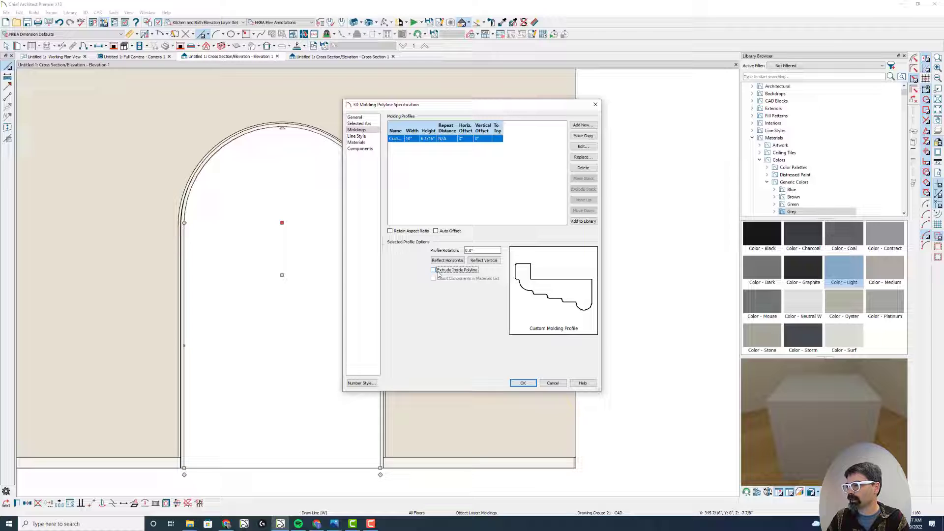
{"action": "left_click", "coordinate": [435, 271]}
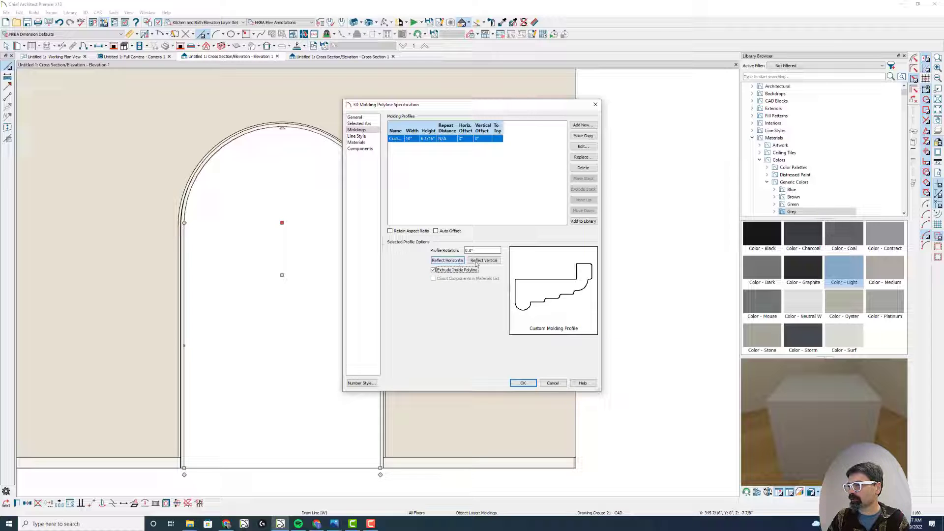
{"action": "left_click", "coordinate": [447, 260]}
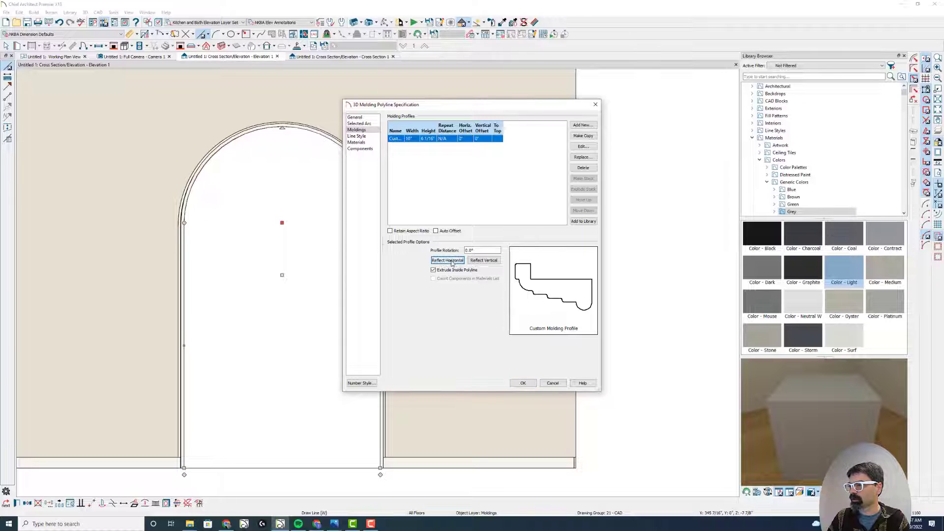
{"action": "left_click", "coordinate": [451, 262]}
{"action": "left_click", "coordinate": [483, 264]}
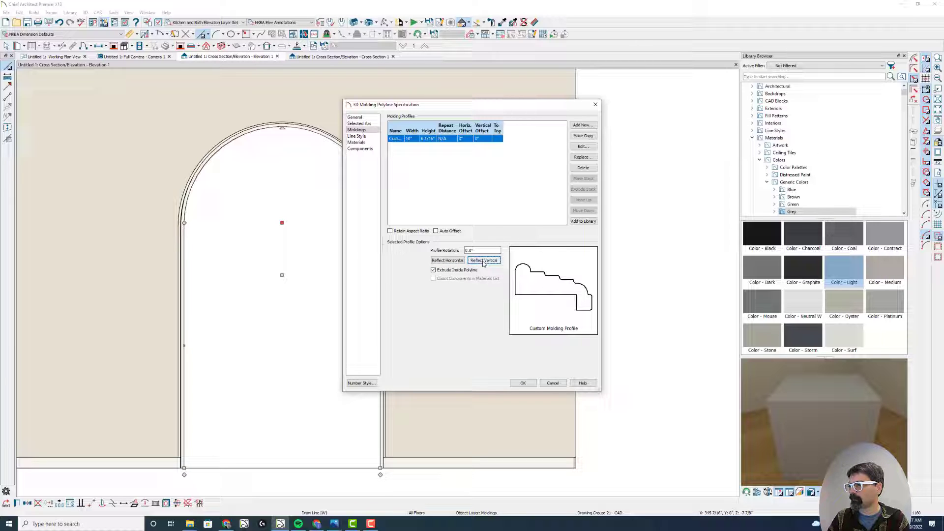
{"action": "left_click", "coordinate": [458, 262]}
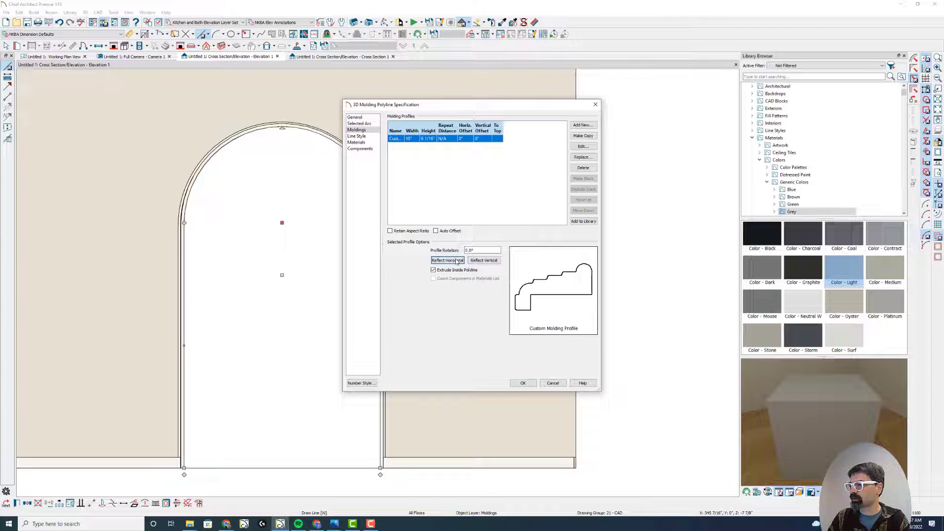
{"action": "left_click", "coordinate": [491, 263]}
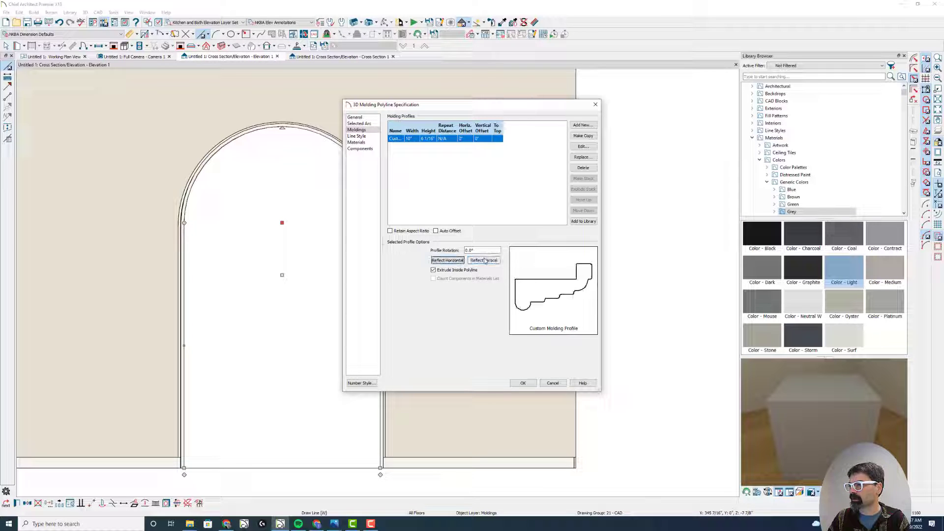
{"action": "left_click", "coordinate": [483, 262]}
{"action": "left_click", "coordinate": [481, 262]}
{"action": "left_click", "coordinate": [450, 263]}
{"action": "left_click", "coordinate": [450, 264]}
{"action": "left_click", "coordinate": [452, 272]}
{"action": "left_click", "coordinate": [452, 271]}
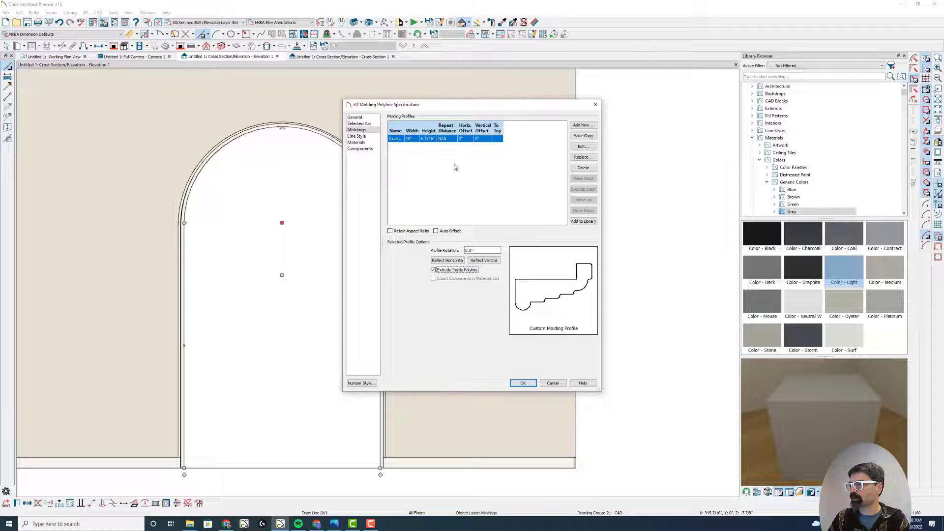
{"action": "left_click", "coordinate": [522, 383]}
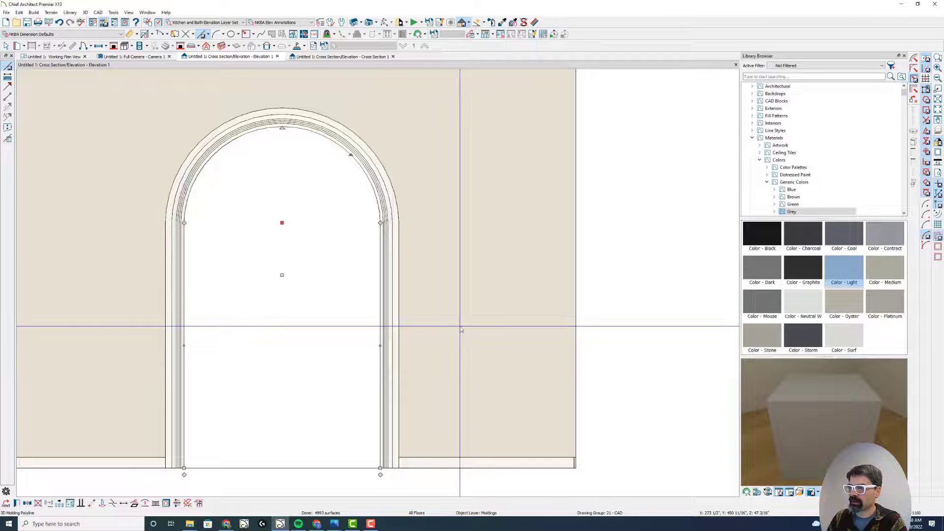
Step: Reflect the arch molding profile horizontally and check the result in Cross Section 1
{"action": "left_click", "coordinate": [354, 58]}
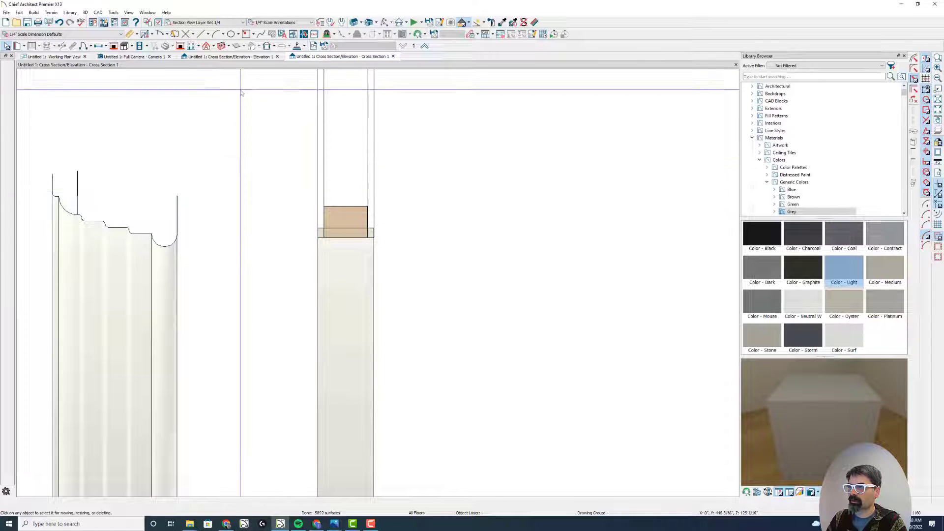
{"action": "left_click", "coordinate": [225, 58]}
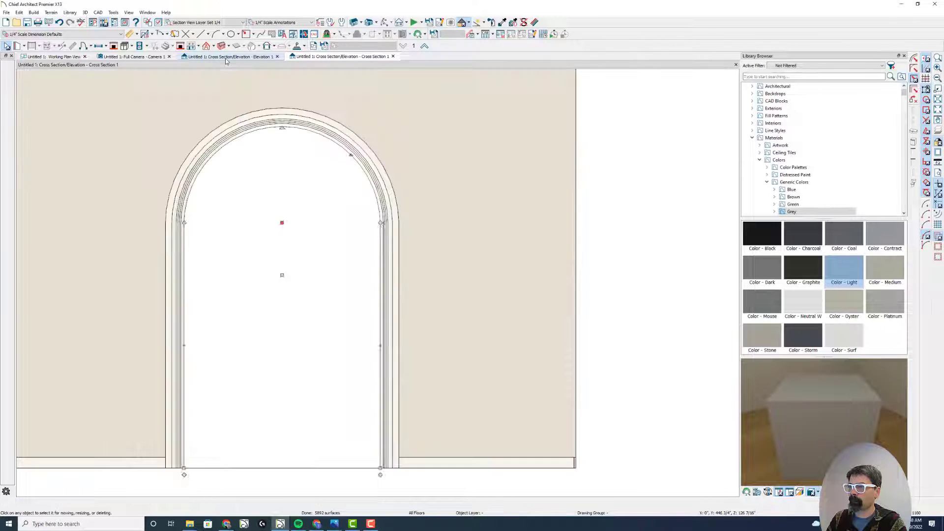
{"action": "key", "text": "space"}
{"action": "double_click", "coordinate": [286, 121]}
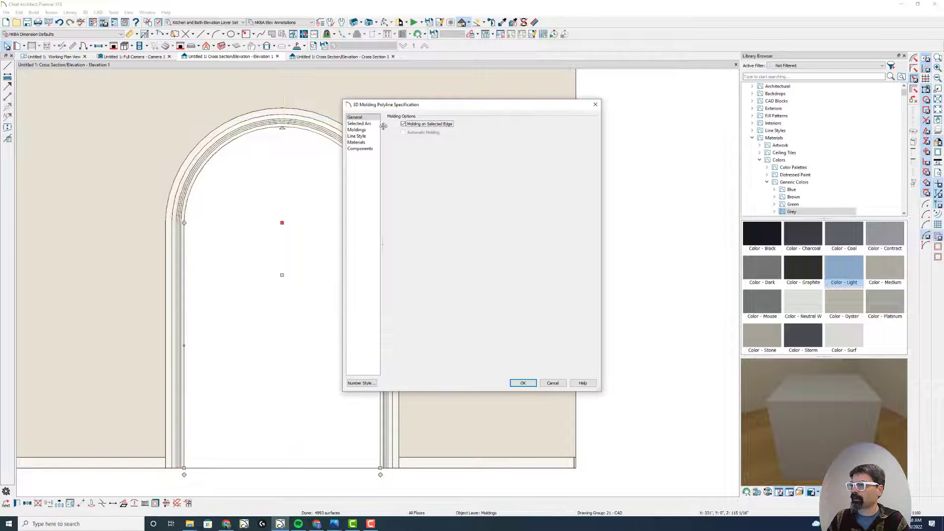
{"action": "left_click", "coordinate": [373, 131]}
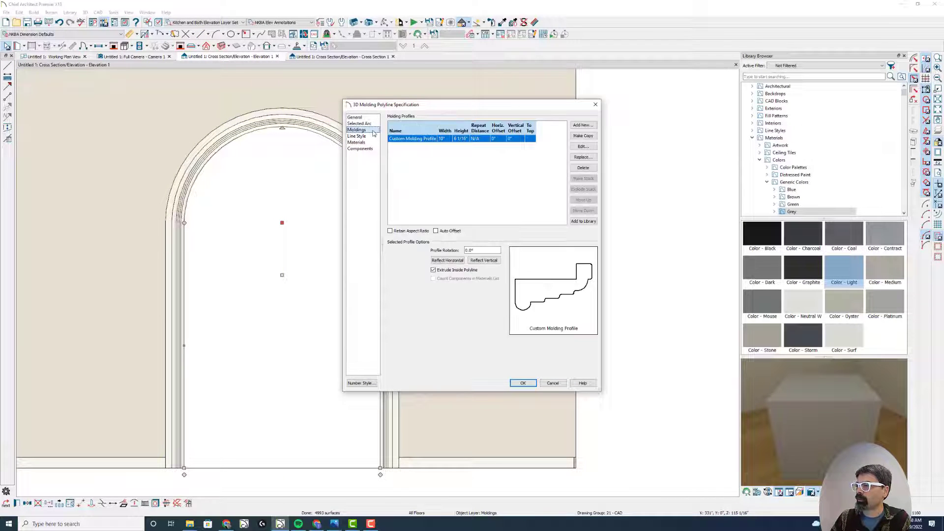
{"action": "left_click", "coordinate": [448, 260]}
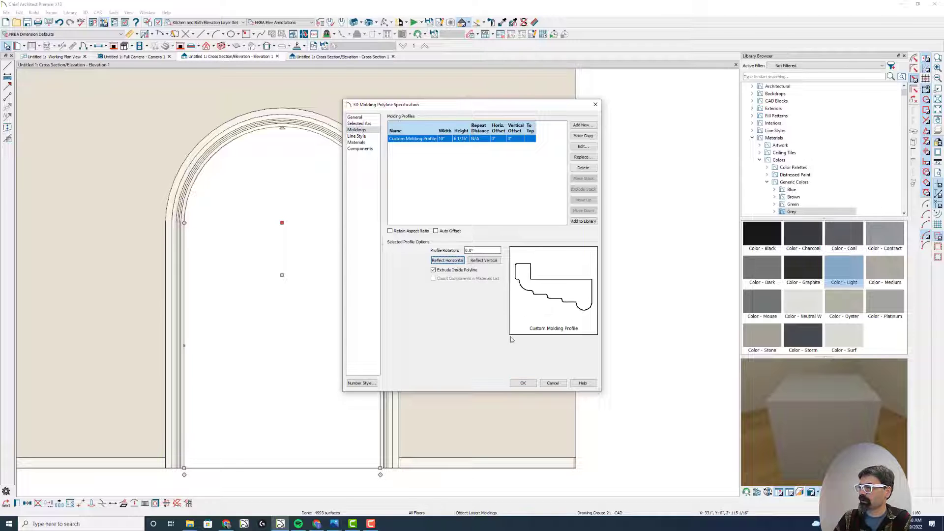
{"action": "left_click", "coordinate": [522, 383]}
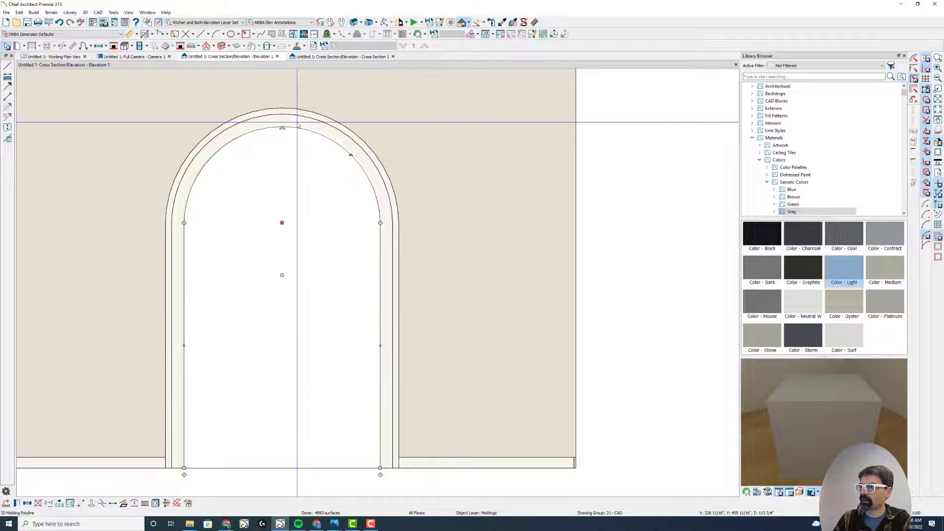
{"action": "left_click", "coordinate": [320, 57]}
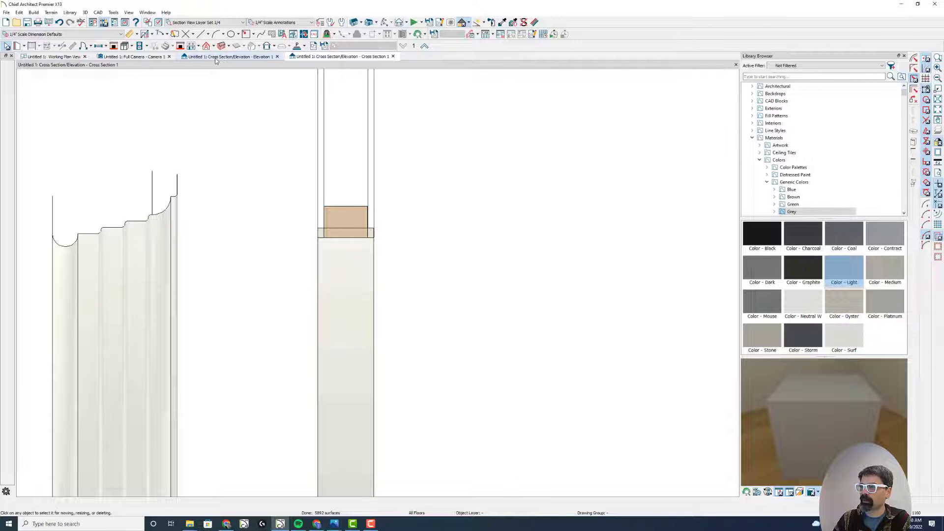
Step: Turn off Extrude Inside Polyline for the section molding
{"action": "double_click", "coordinate": [127, 247]}
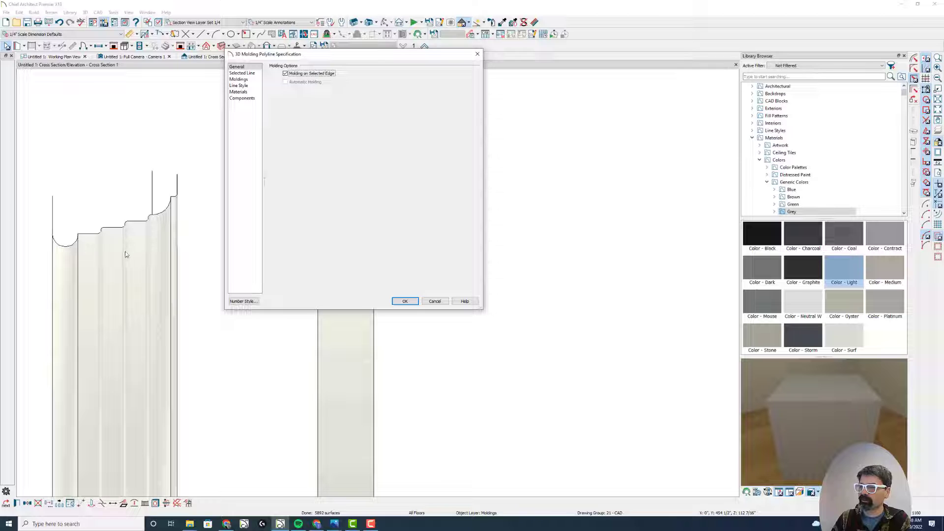
{"action": "left_click", "coordinate": [239, 79]}
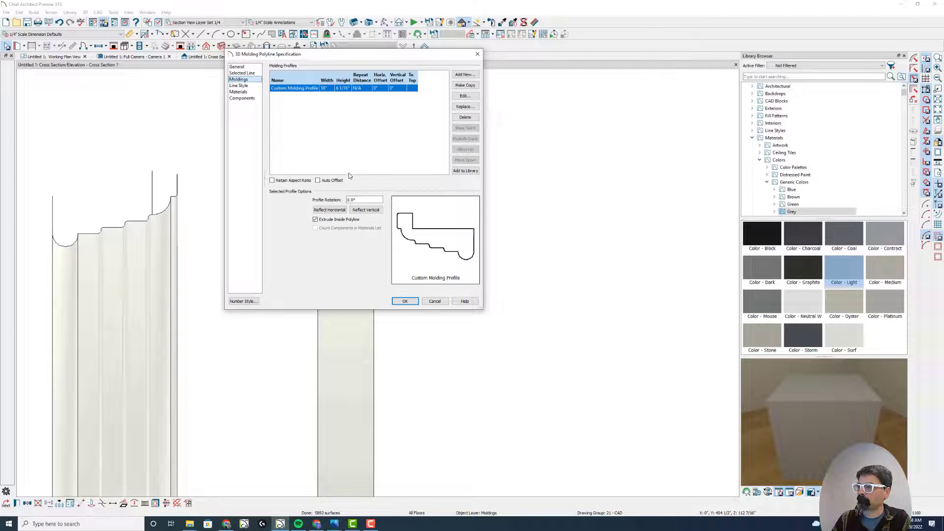
{"action": "left_click", "coordinate": [341, 221]}
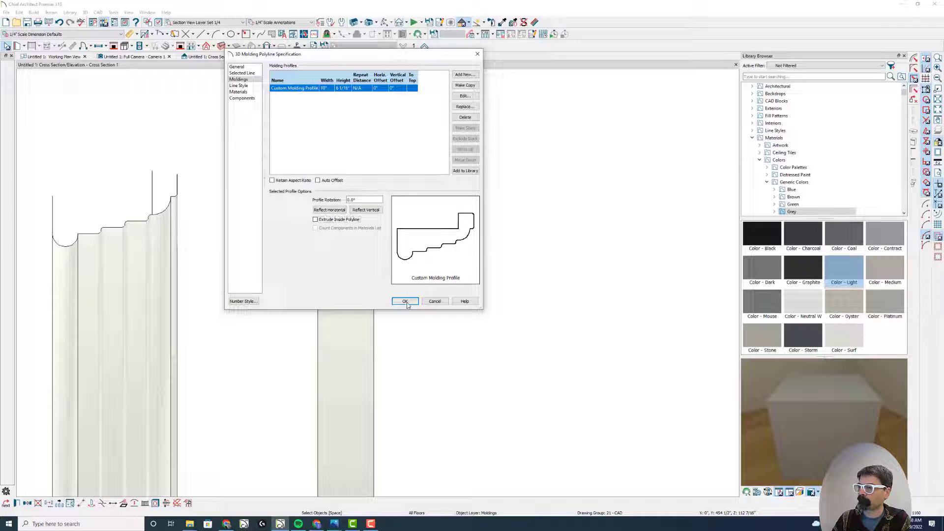
{"action": "left_click", "coordinate": [406, 304]}
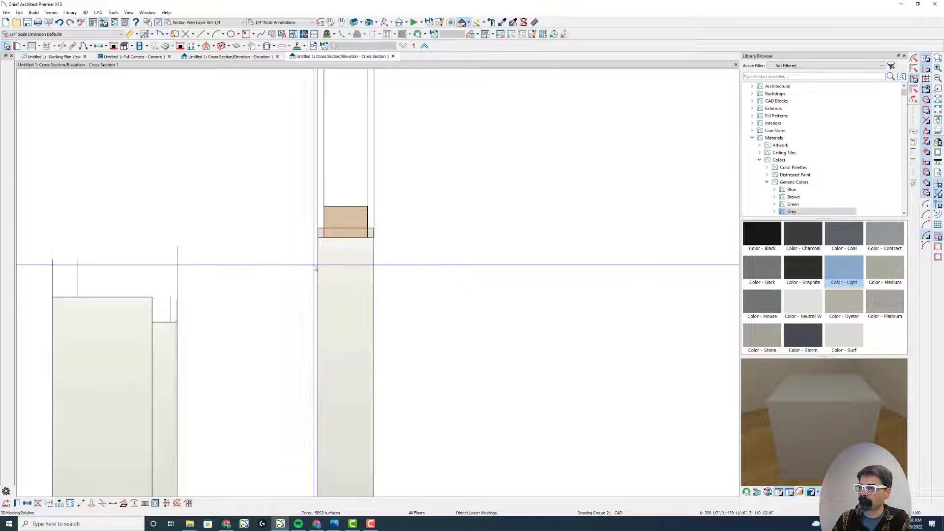
{"action": "scroll", "coordinate": [315, 267], "scroll_direction": "down", "scroll_amount": 2}
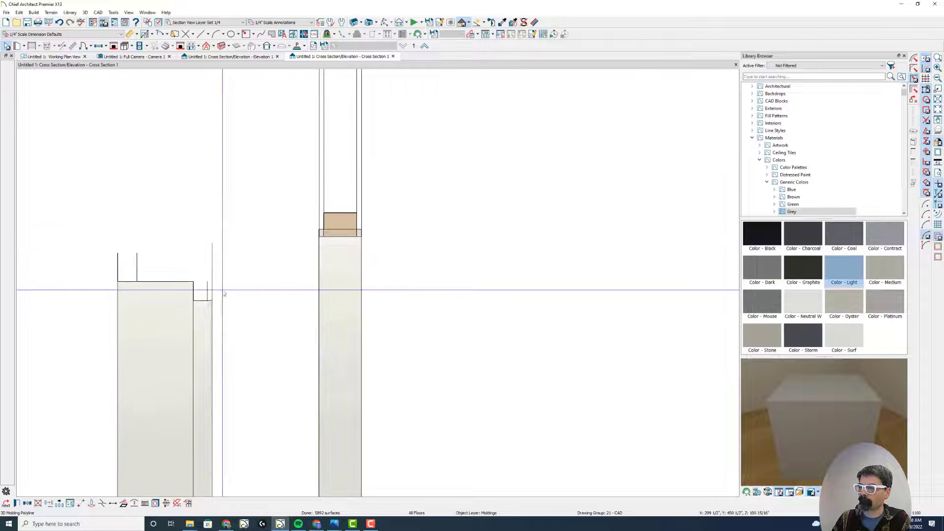
Step: Re-enable Extrude Inside Polyline and flip the custom molding profile
{"action": "double_click", "coordinate": [175, 313]}
{"action": "left_click", "coordinate": [238, 79]}
{"action": "left_click", "coordinate": [343, 221]}
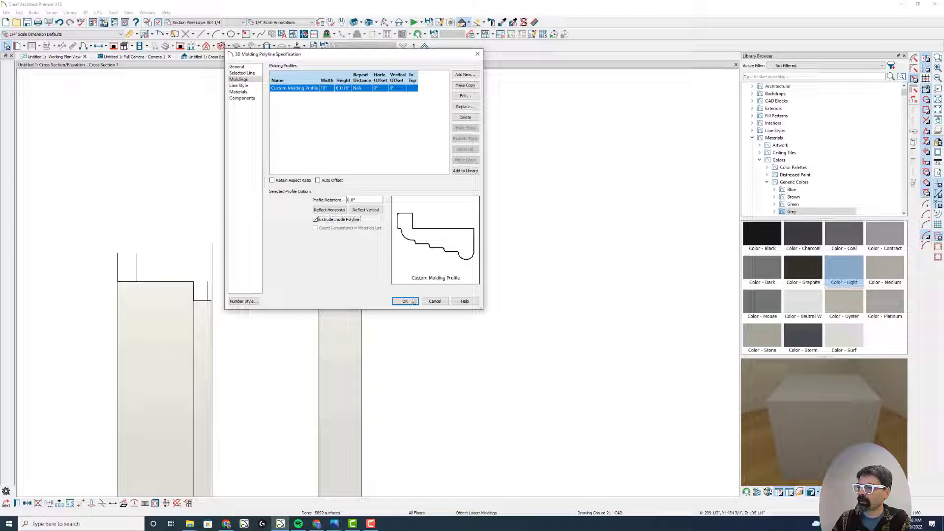
{"action": "left_click", "coordinate": [366, 210]}
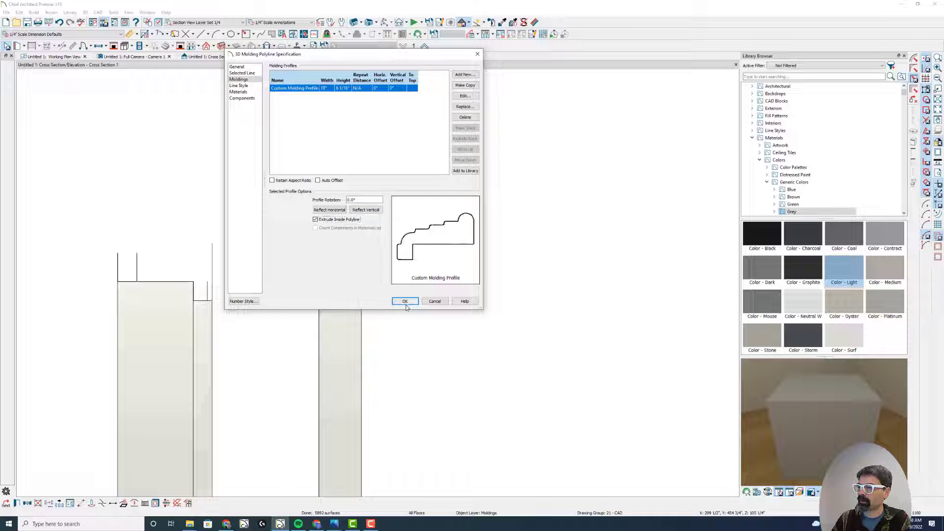
{"action": "left_click", "coordinate": [405, 301]}
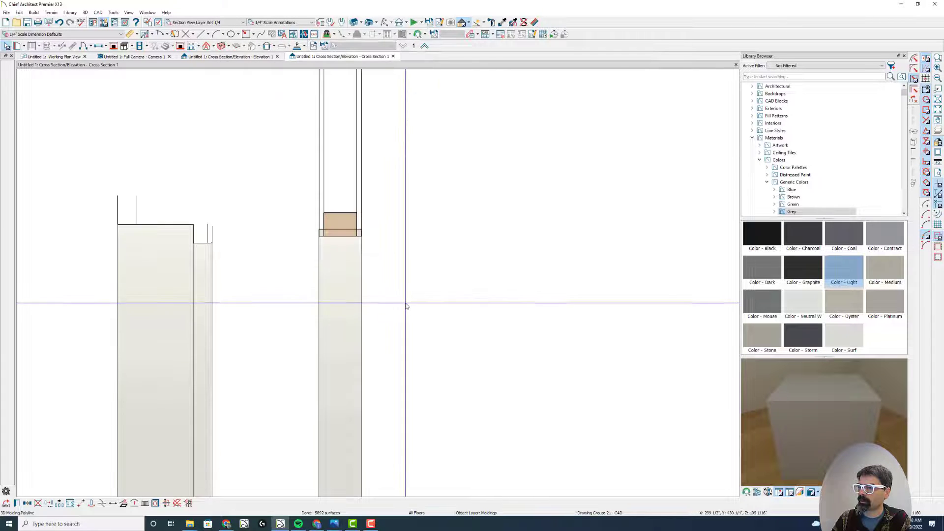
Step: Adjust the section molding's profile options again and apply them
{"action": "double_click", "coordinate": [179, 287]}
{"action": "left_click", "coordinate": [238, 79]}
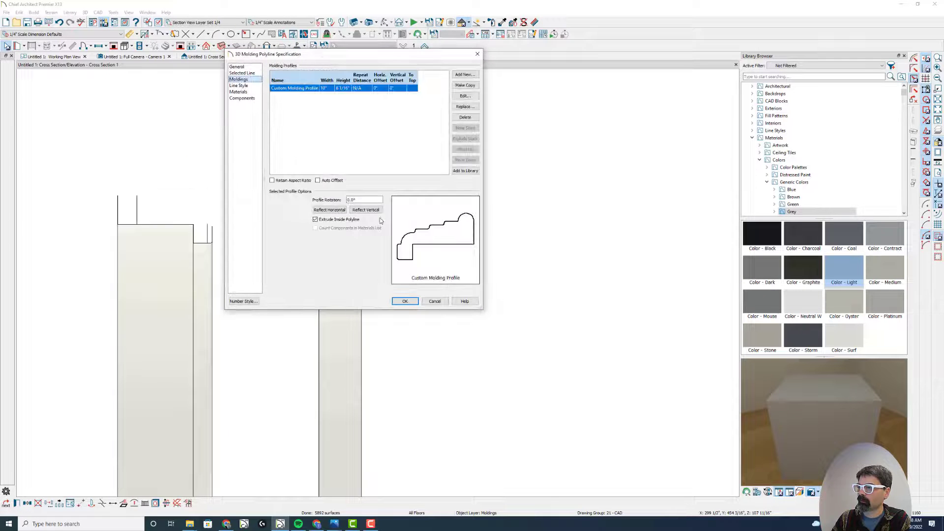
{"action": "left_click", "coordinate": [350, 219]}
{"action": "left_click", "coordinate": [406, 301]}
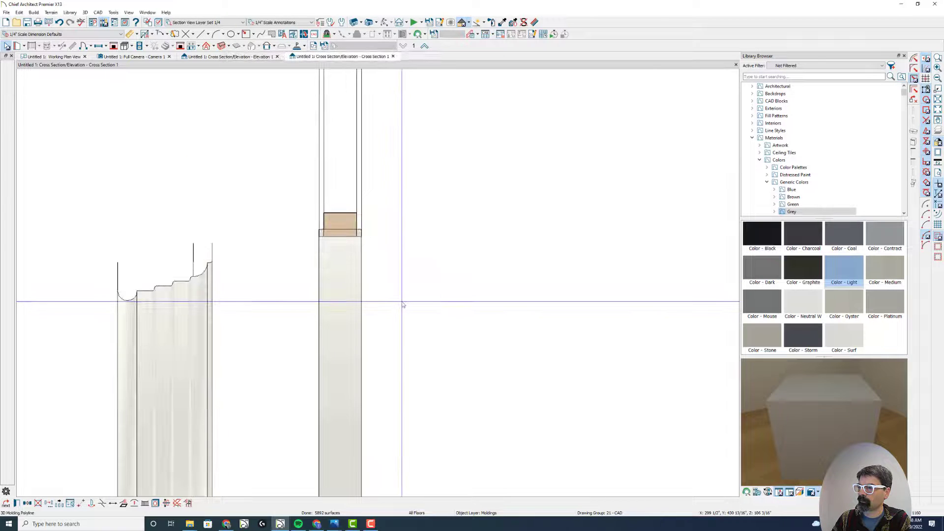
{"action": "left_click", "coordinate": [204, 58]}
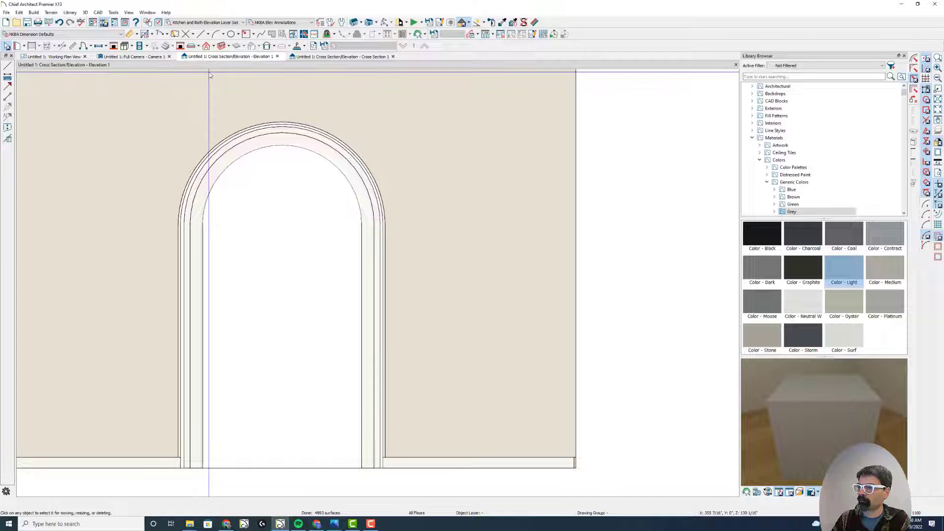
Step: In the 3D camera view, reflect the pillar molding's profile horizontally
{"action": "left_click", "coordinate": [152, 58]}
{"action": "scroll", "coordinate": [277, 207], "scroll_direction": "down", "scroll_amount": 5}
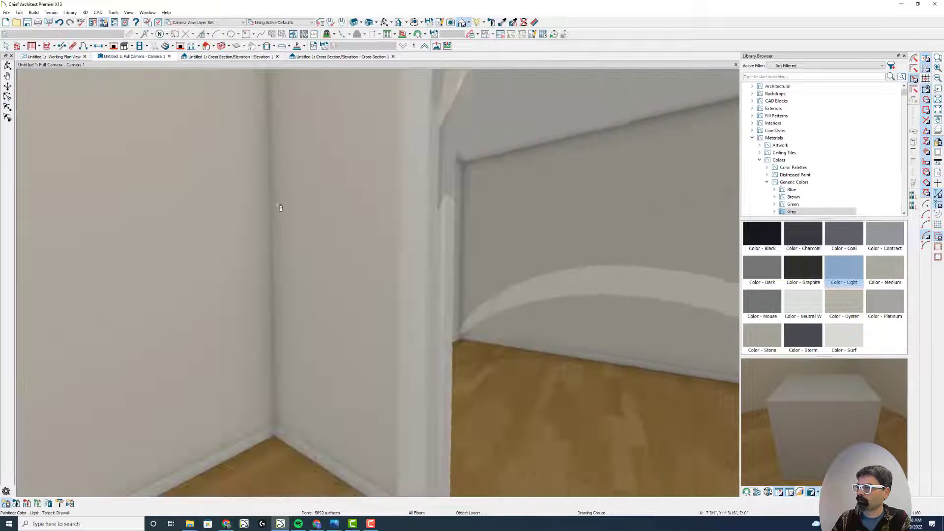
{"action": "key", "text": "Escape"}
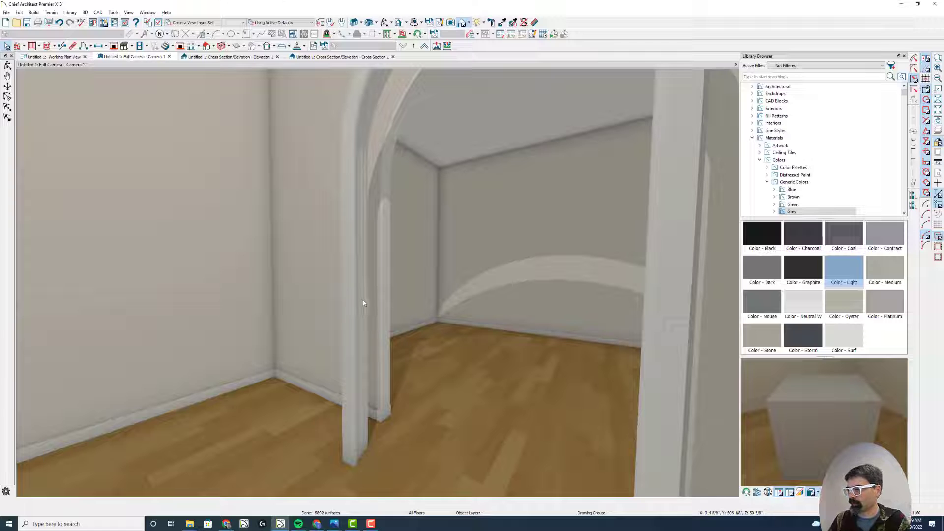
{"action": "double_click", "coordinate": [363, 307]}
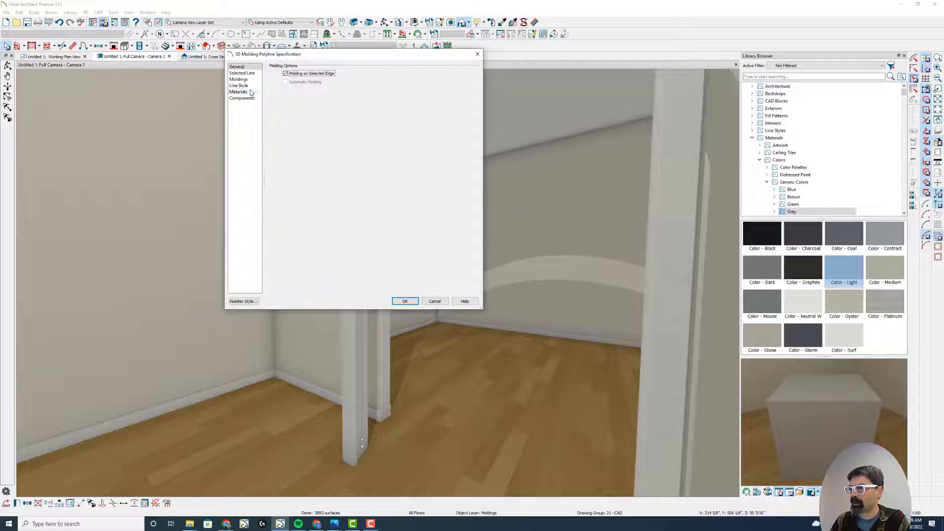
{"action": "left_click", "coordinate": [250, 80]}
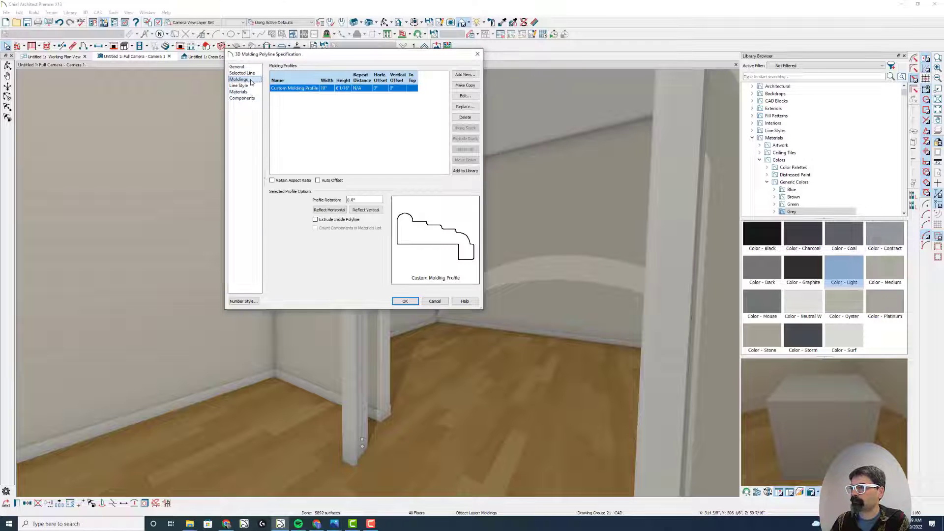
{"action": "left_click", "coordinate": [334, 210]}
{"action": "left_click", "coordinate": [405, 301]}
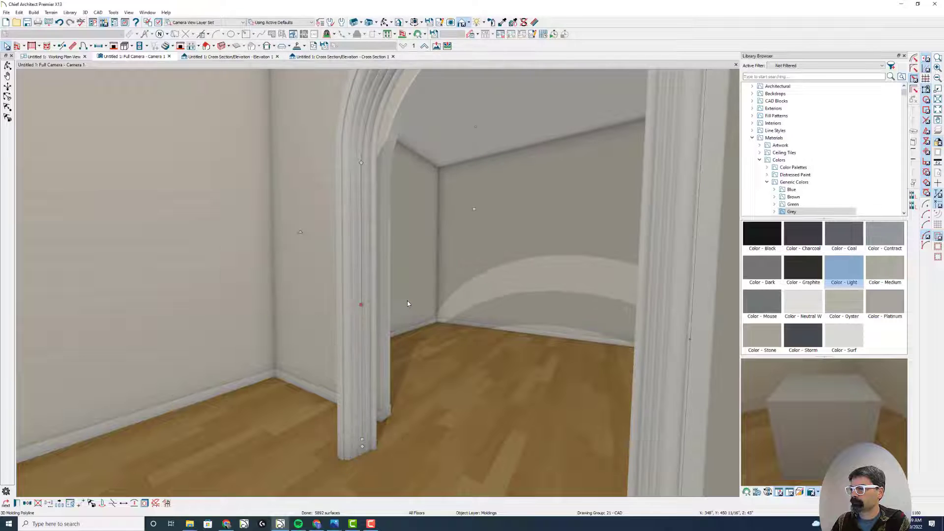
Step: Reflect the pillar molding's profile vertically, then reopen its molding profile settings
{"action": "key", "text": "Escape"}
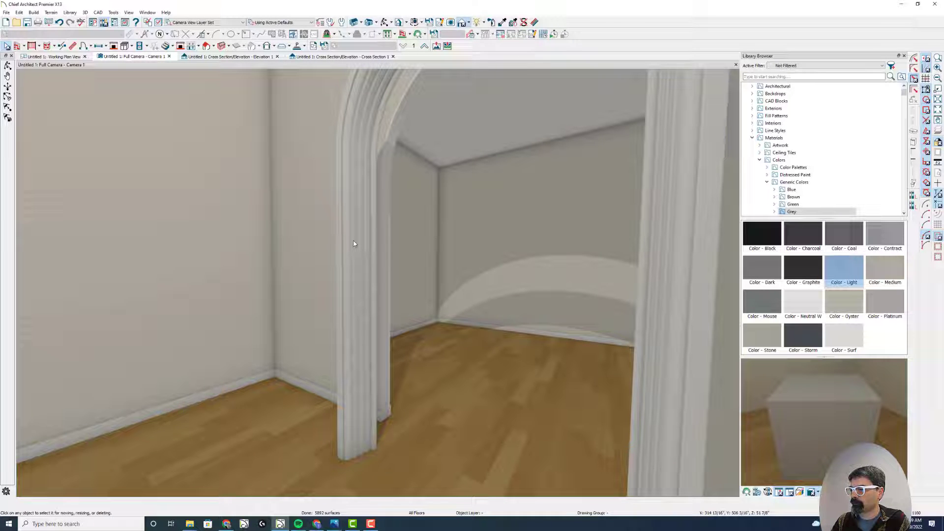
{"action": "double_click", "coordinate": [353, 244]}
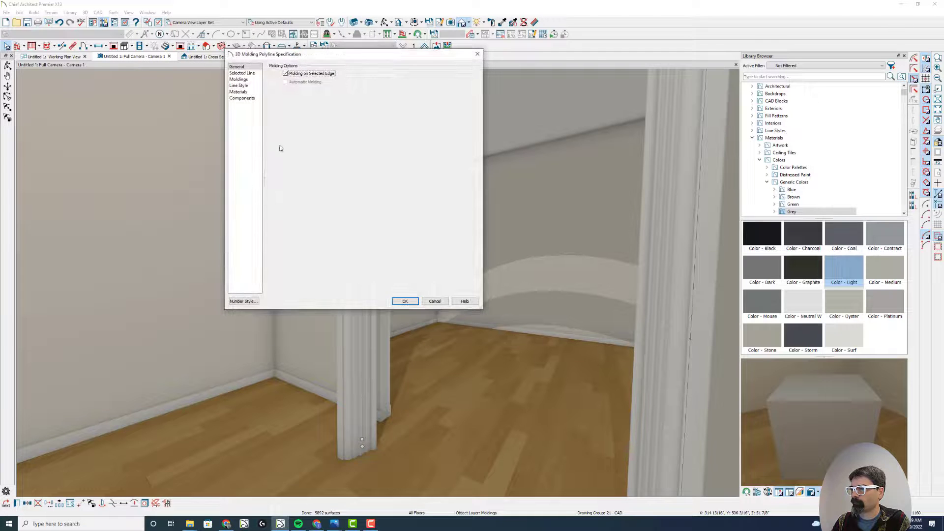
{"action": "left_click", "coordinate": [239, 80]}
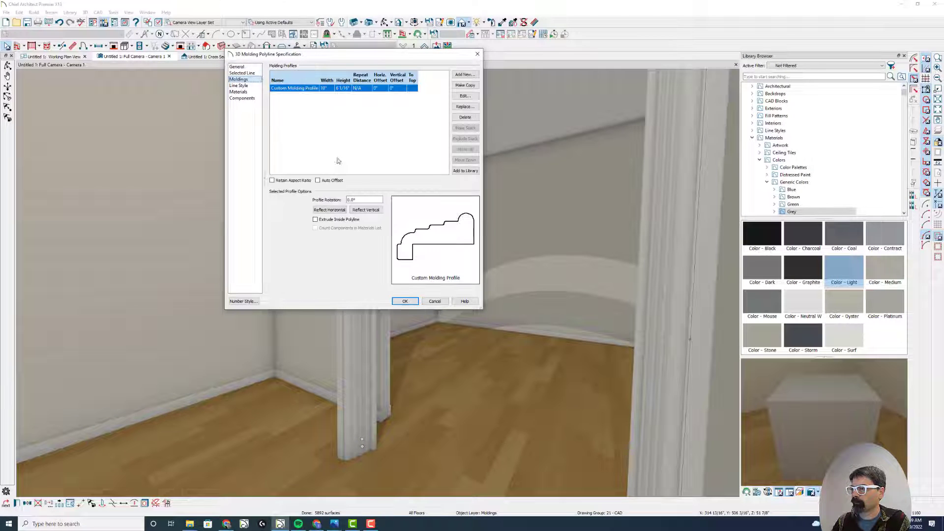
{"action": "left_click", "coordinate": [363, 212]}
{"action": "left_click", "coordinate": [404, 300]}
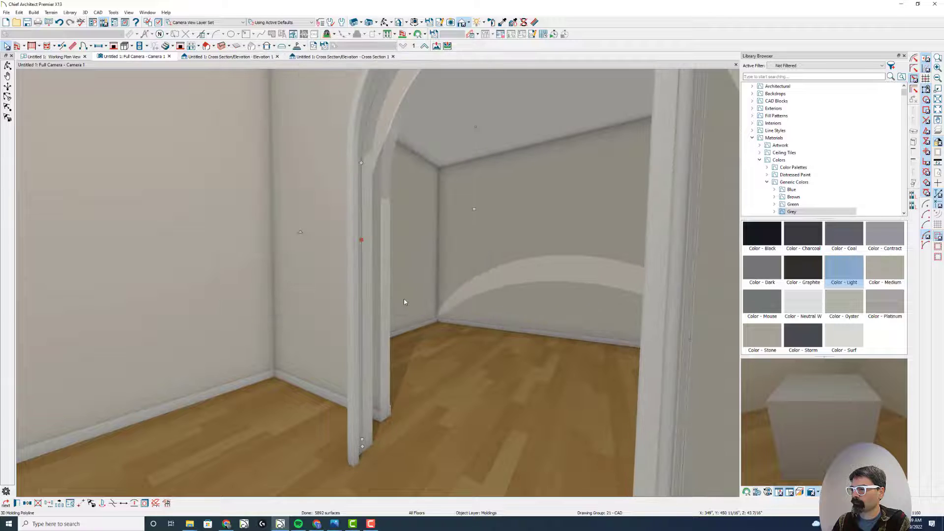
{"action": "key", "text": "Escape"}
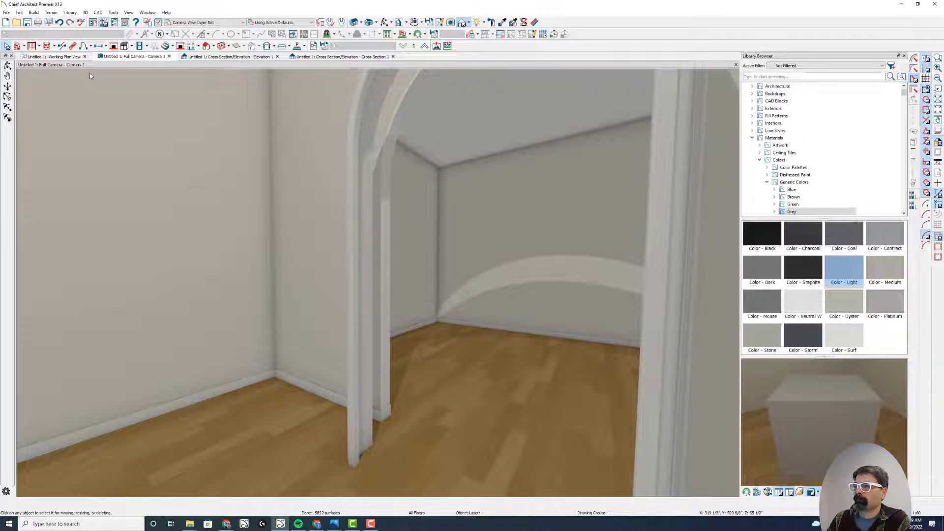
{"action": "double_click", "coordinate": [363, 264]}
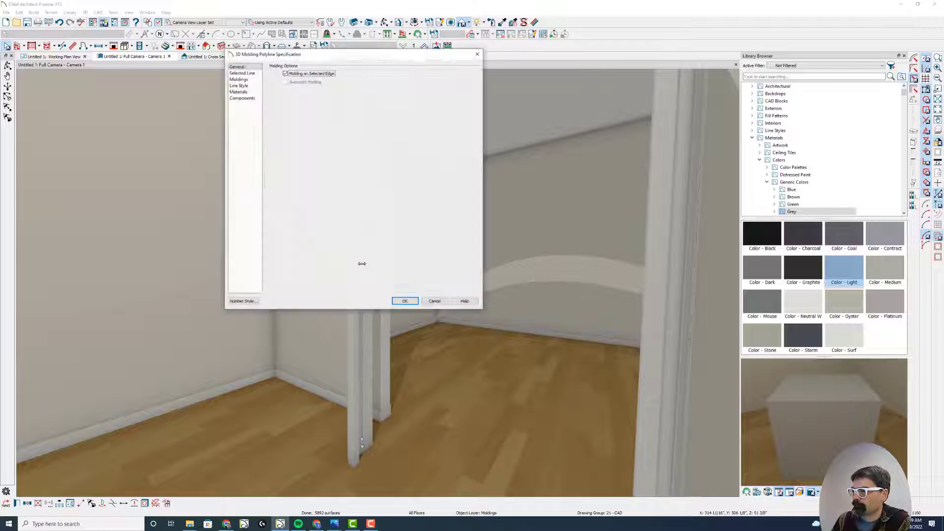
{"action": "left_click", "coordinate": [249, 79]}
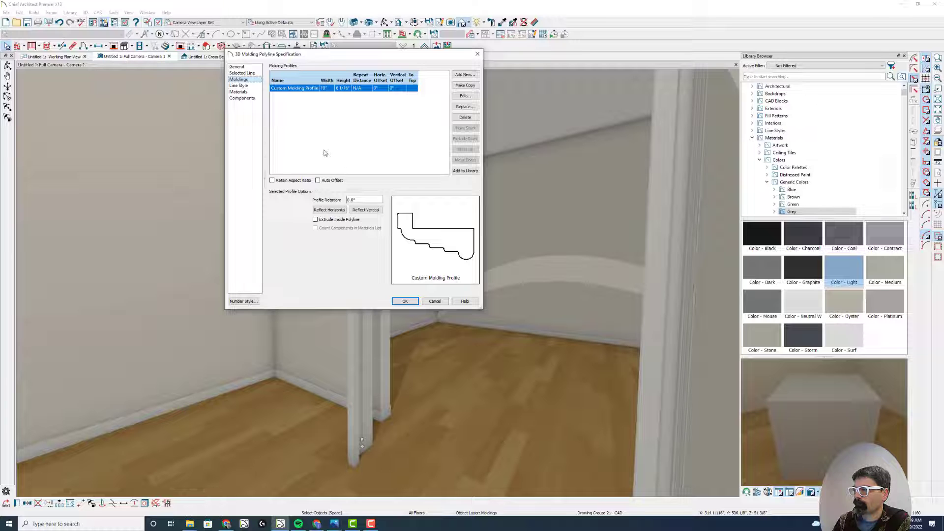
Step: Cancel the molding settings and choose casing CA-04 from Architectural > Moldings, Profiles, Extrusions > Casings
{"action": "left_click", "coordinate": [435, 302]}
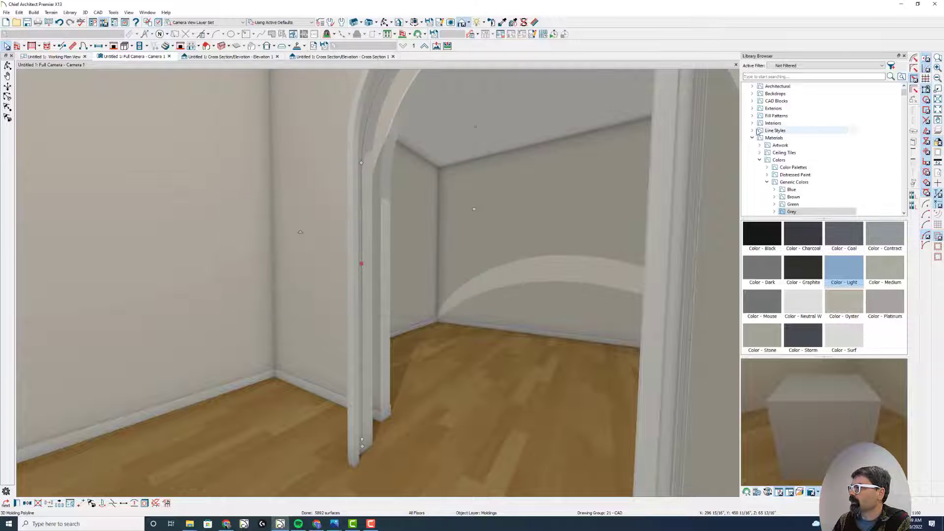
{"action": "left_click", "coordinate": [752, 86]}
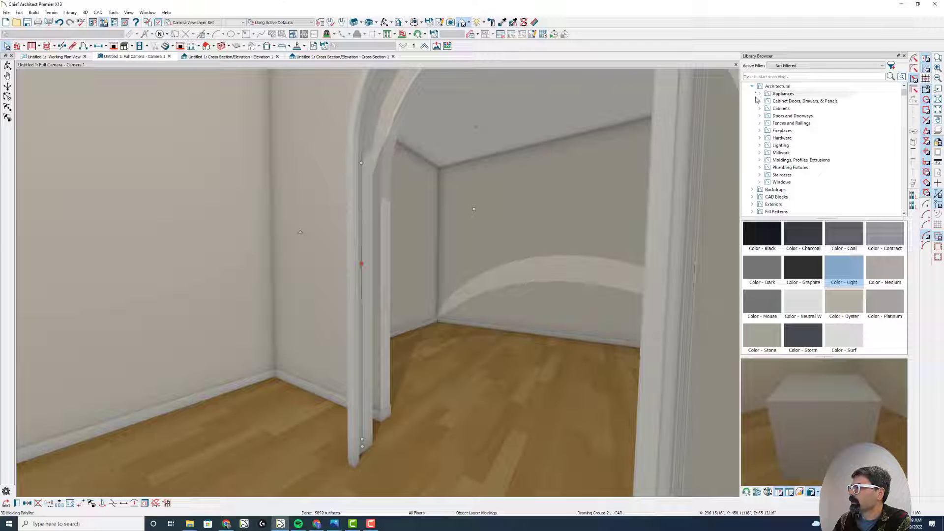
{"action": "scroll", "coordinate": [756, 98], "scroll_direction": "up", "scroll_amount": 1}
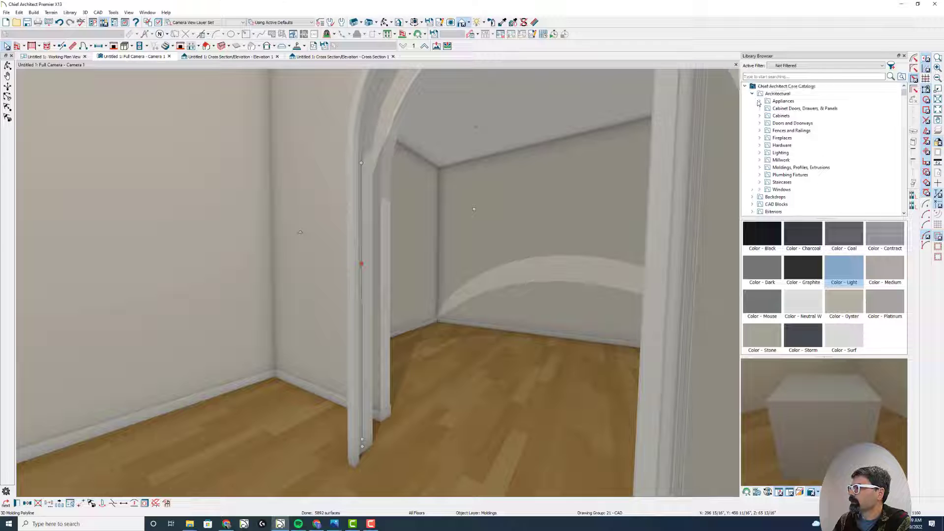
{"action": "left_click", "coordinate": [786, 168]}
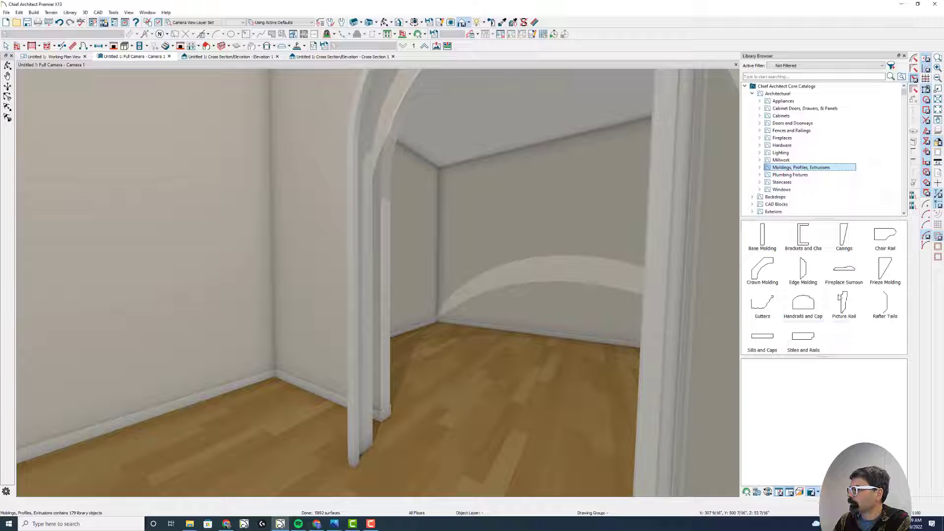
{"action": "double_click", "coordinate": [842, 245]}
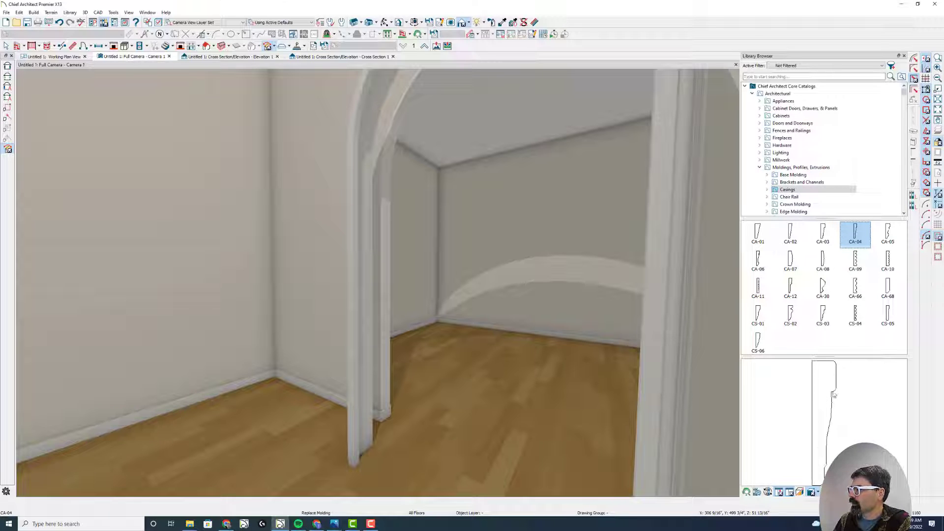
{"action": "left_click", "coordinate": [66, 57]}
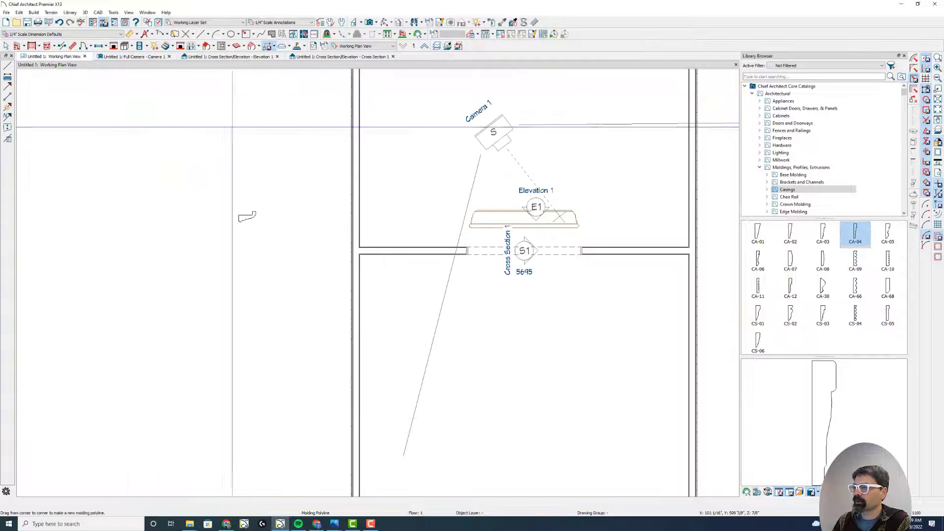
Step: Place the CA-04 profile in the plan, mirror it, and rotate it 90°
{"action": "left_click", "coordinate": [244, 216]}
{"action": "scroll", "coordinate": [242, 228], "scroll_direction": "up", "scroll_amount": 3}
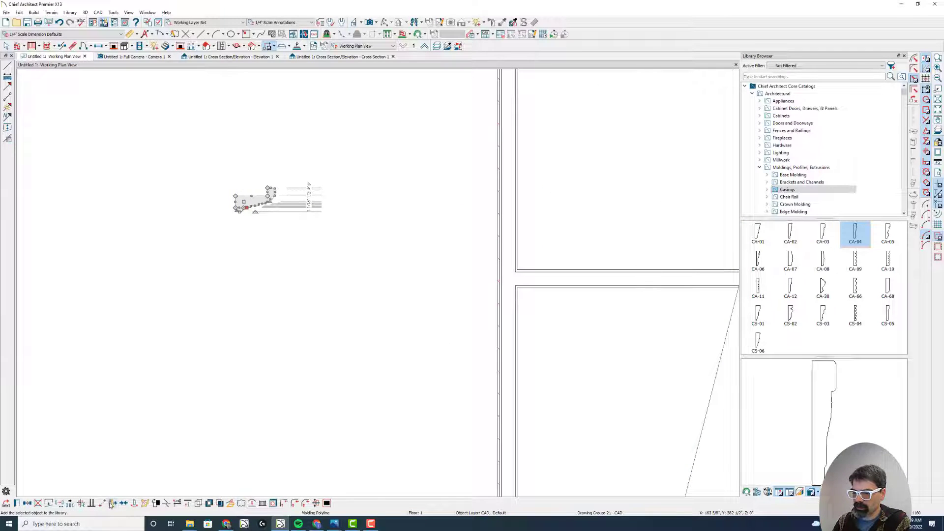
{"action": "left_click", "coordinate": [134, 503]}
{"action": "left_click", "coordinate": [261, 202]}
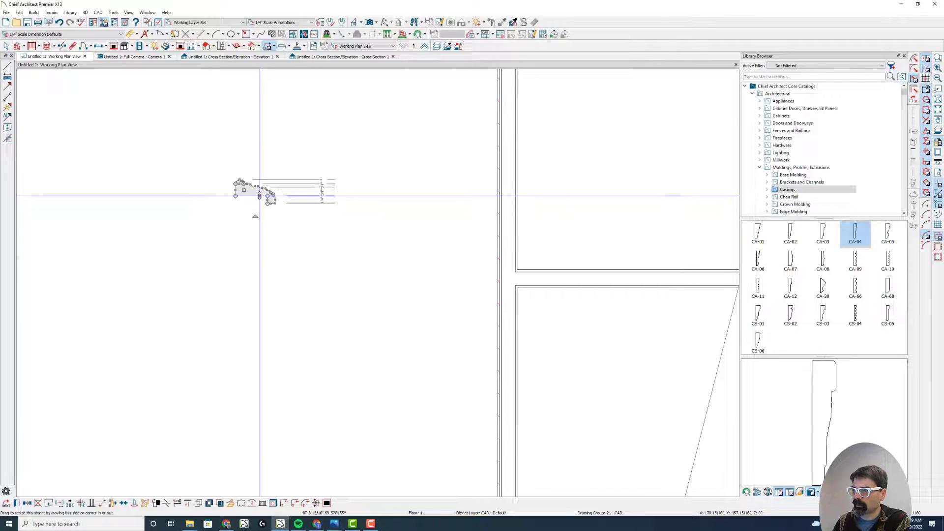
{"action": "left_click_drag", "start_coordinate": [262, 208], "coordinate": [188, 197]}
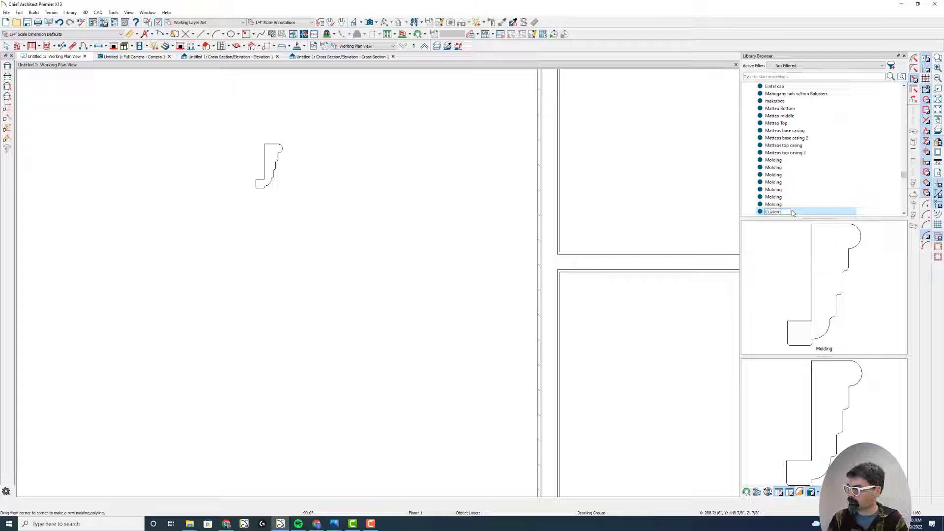
Step: Add the edited profile to the library named Custom Molding 2
{"action": "key", "text": "Return"}
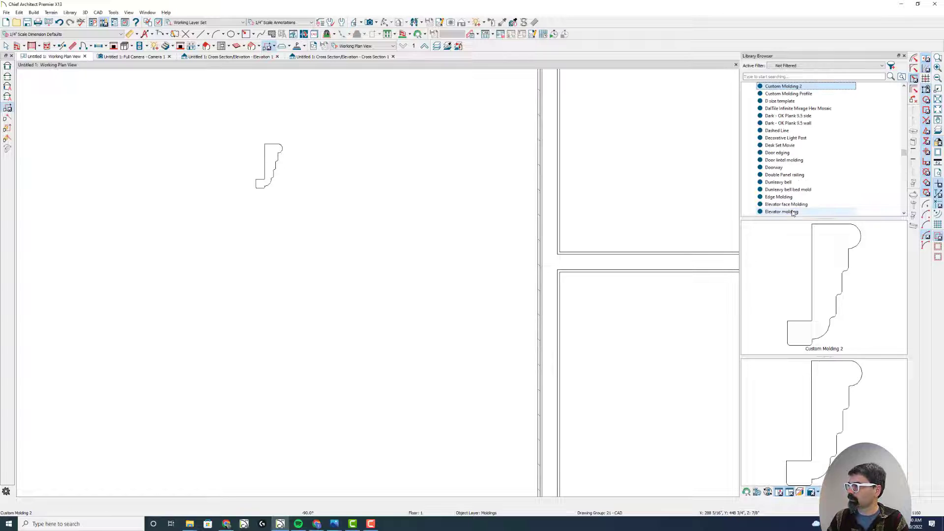
{"action": "scroll", "coordinate": [174, 126], "scroll_direction": "down", "scroll_amount": 2}
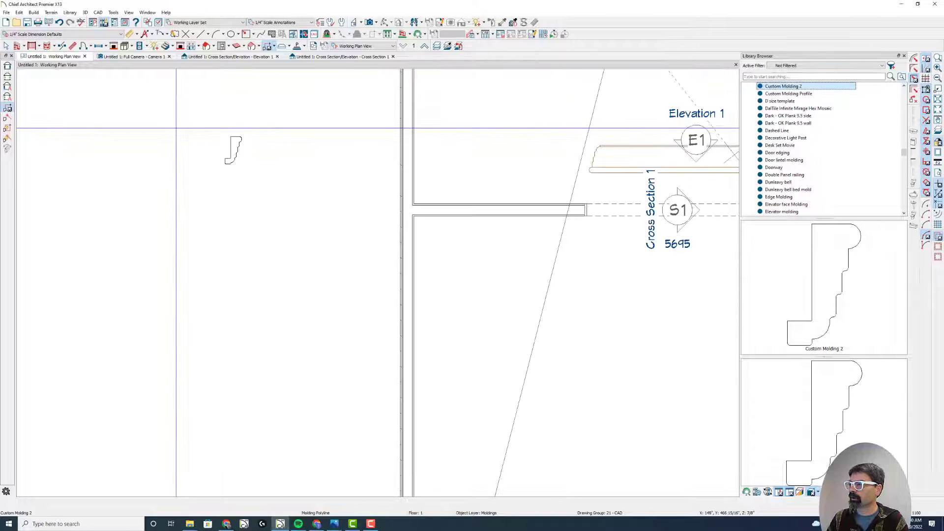
{"action": "scroll", "coordinate": [174, 127], "scroll_direction": "down", "scroll_amount": 1}
{"action": "key", "text": "space"}
Step: Open the specification of the arched casing molding polyline
{"action": "left_click", "coordinate": [587, 154]}
{"action": "double_click", "coordinate": [586, 154]}
{"action": "key", "text": "Escape"}
{"action": "left_click", "coordinate": [581, 169]}
{"action": "double_click", "coordinate": [581, 168]}
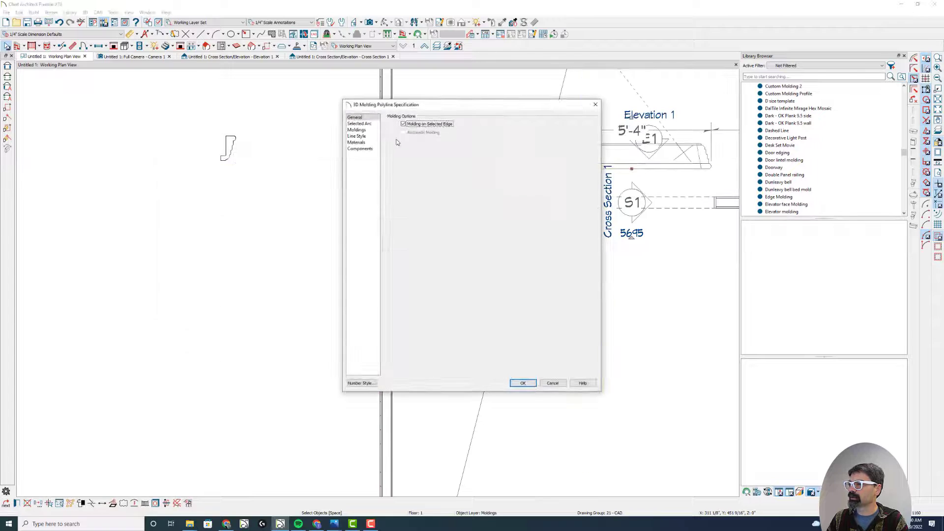
Step: Replace the casing's molding profile with Custom Molding 2 and apply it
{"action": "left_click", "coordinate": [362, 129]}
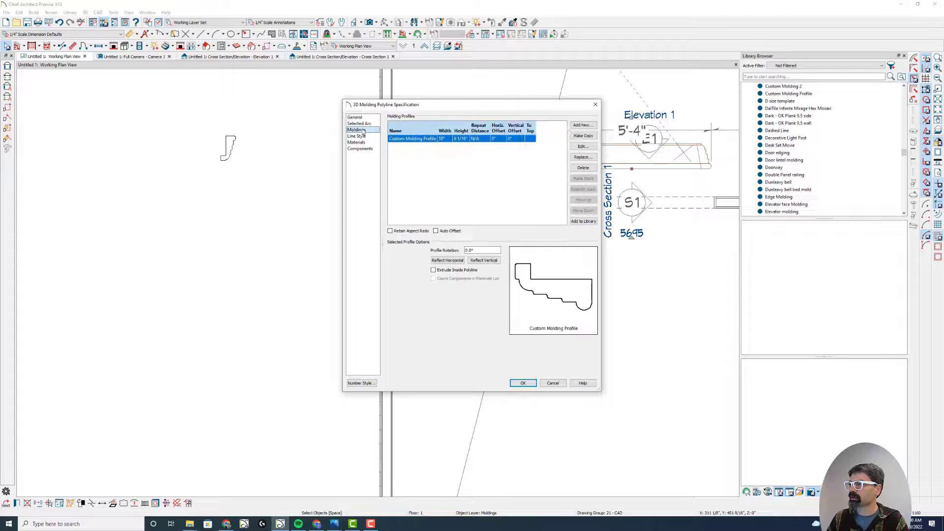
{"action": "left_click", "coordinate": [583, 157]}
{"action": "left_click", "coordinate": [301, 281]}
{"action": "left_click", "coordinate": [439, 316]}
{"action": "left_click", "coordinate": [524, 384]}
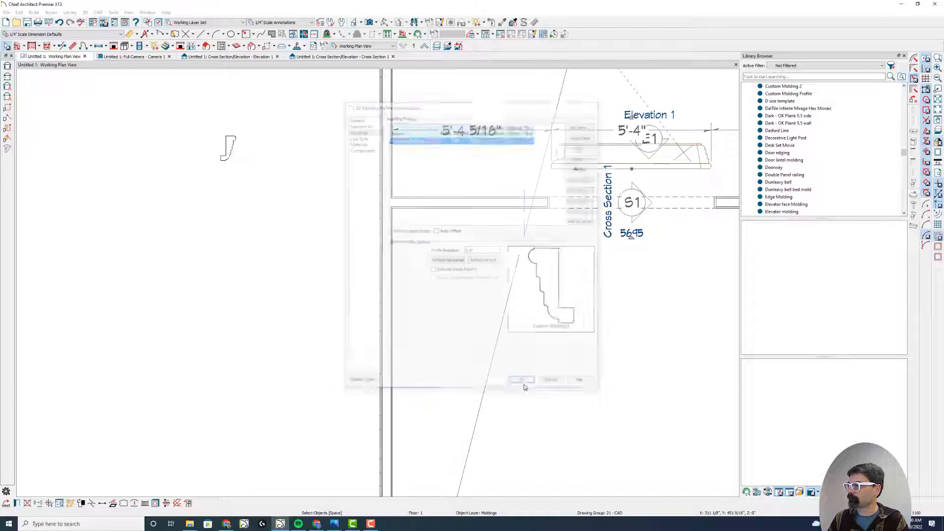
{"action": "left_click", "coordinate": [320, 57]}
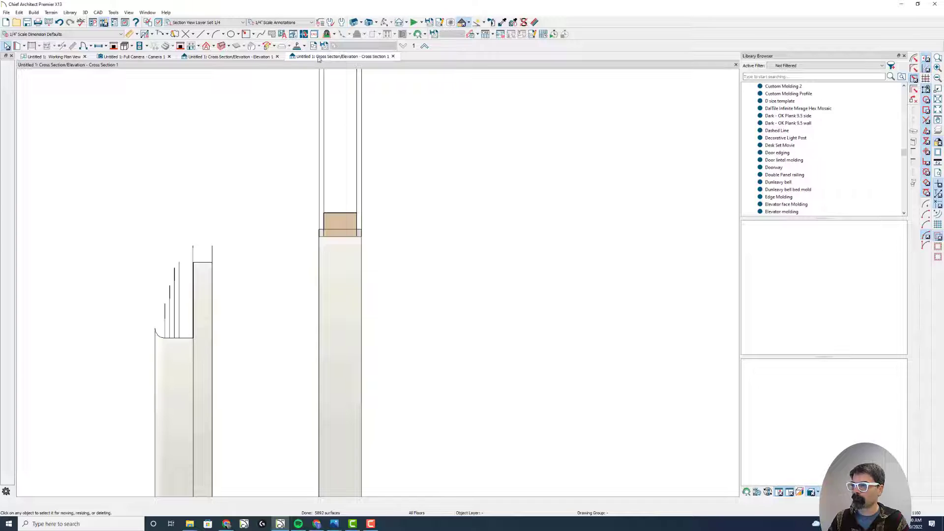
Step: Reflect the jamb molding's Custom Molding 2 profile vertically in Cross Section 1
{"action": "double_click", "coordinate": [209, 292]}
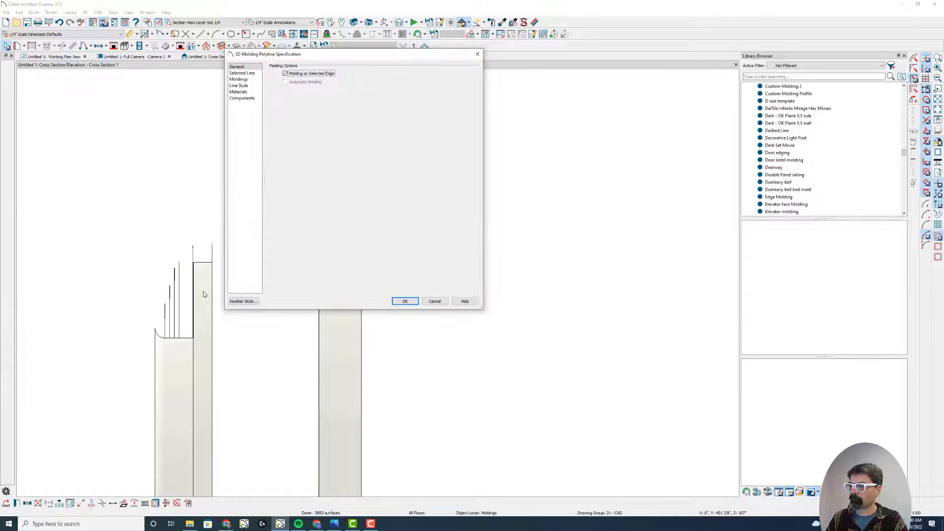
{"action": "left_click", "coordinate": [239, 79]}
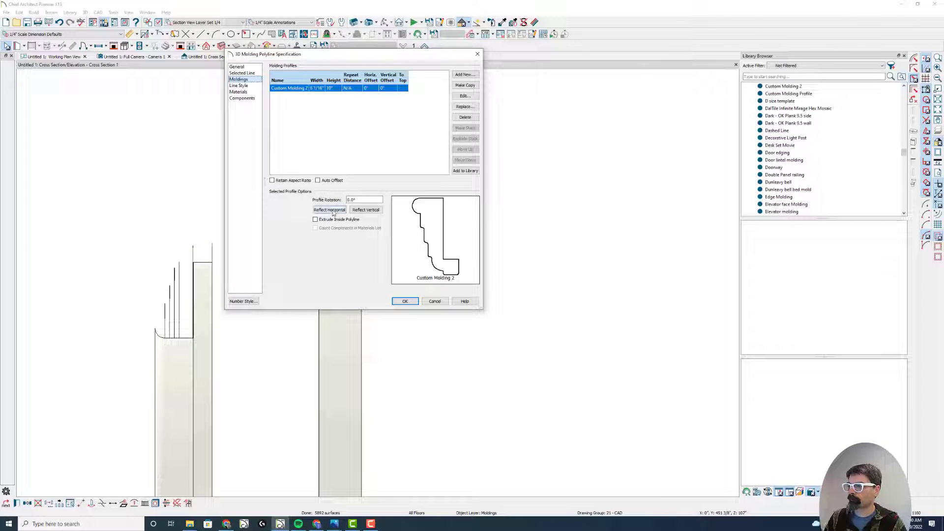
{"action": "left_click", "coordinate": [364, 210]}
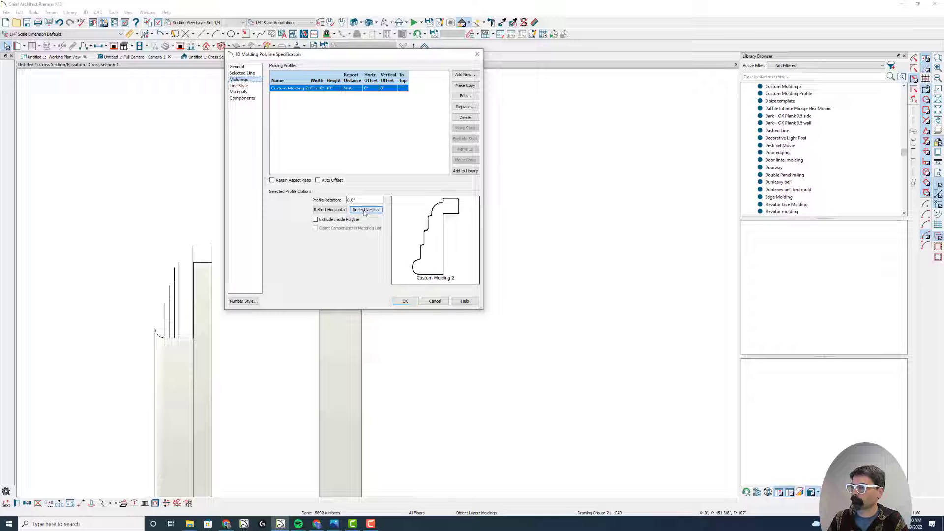
{"action": "left_click", "coordinate": [403, 301]}
{"action": "left_click", "coordinate": [140, 46]}
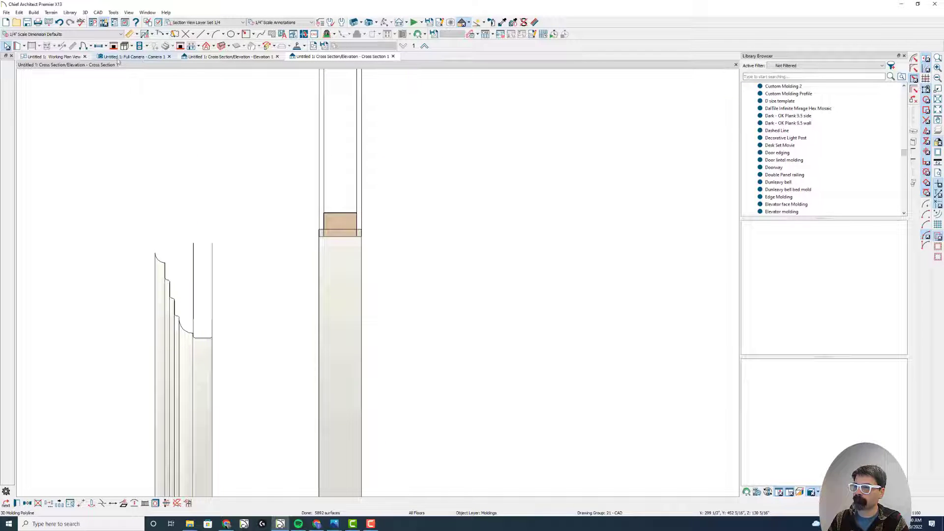
{"action": "left_click", "coordinate": [67, 57]}
Step: Check the arch casing in Full Camera, then zoom in on the opening in plan
{"action": "left_click", "coordinate": [119, 57]}
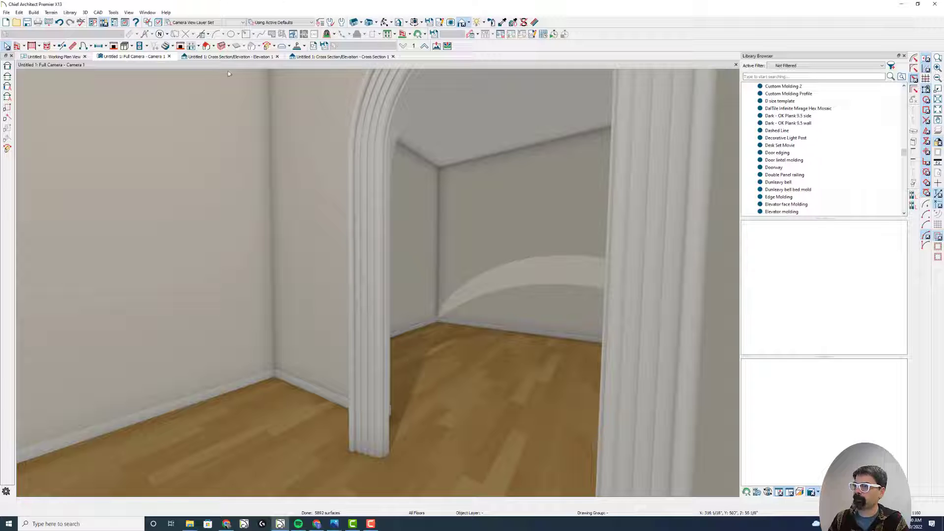
{"action": "left_click", "coordinate": [68, 57]}
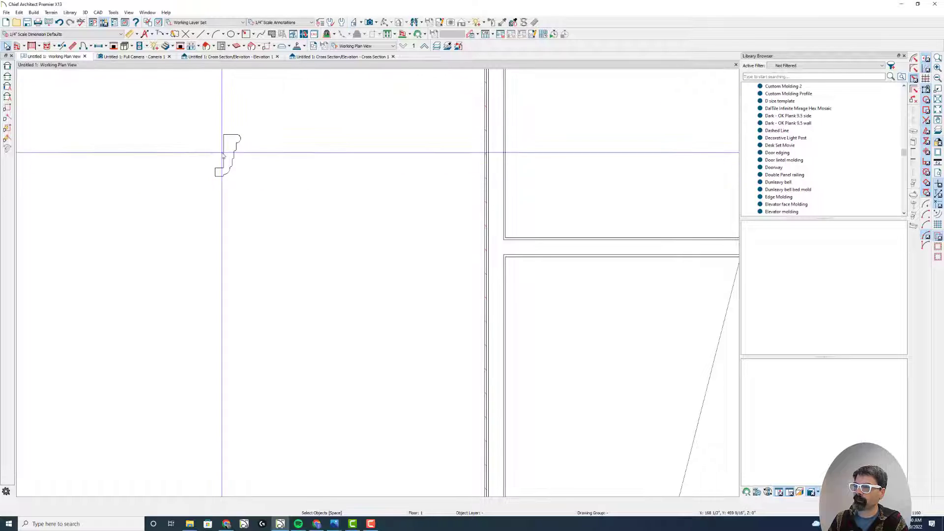
{"action": "left_click", "coordinate": [132, 56]}
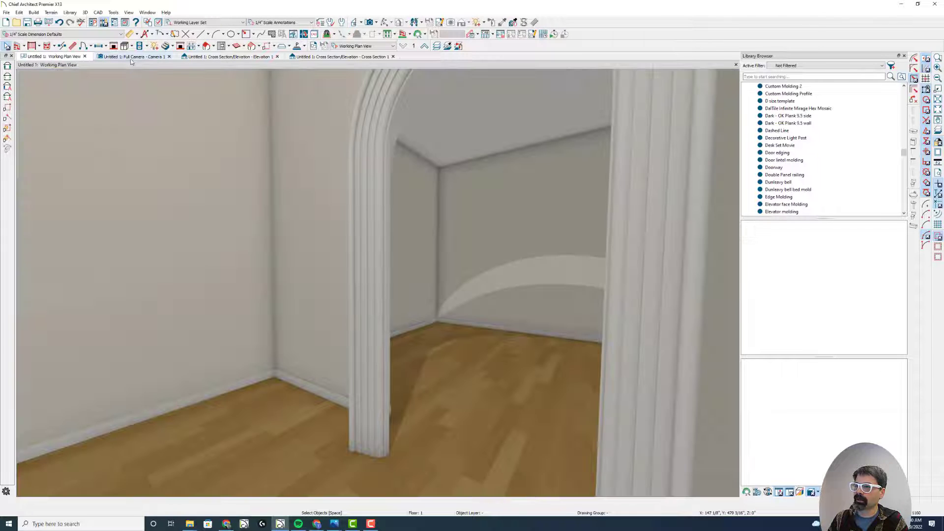
{"action": "left_click", "coordinate": [77, 58]}
{"action": "scroll", "coordinate": [253, 179], "scroll_direction": "down", "scroll_amount": 5}
{"action": "scroll", "coordinate": [522, 200], "scroll_direction": "up", "scroll_amount": 3}
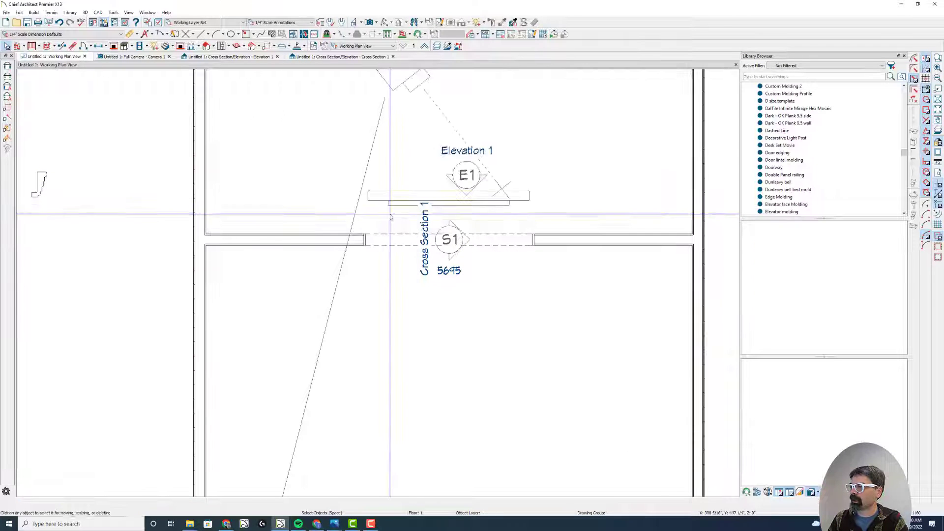
{"action": "left_click", "coordinate": [379, 185]}
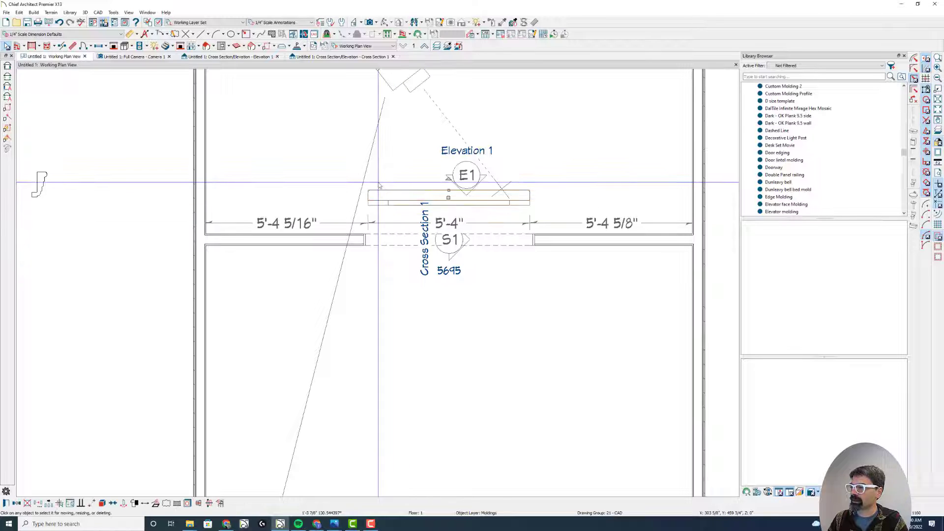
Step: Close the Elevation 1 and Cross Section 1 views and tile plan beside the 3D camera
{"action": "left_click", "coordinate": [402, 203]}
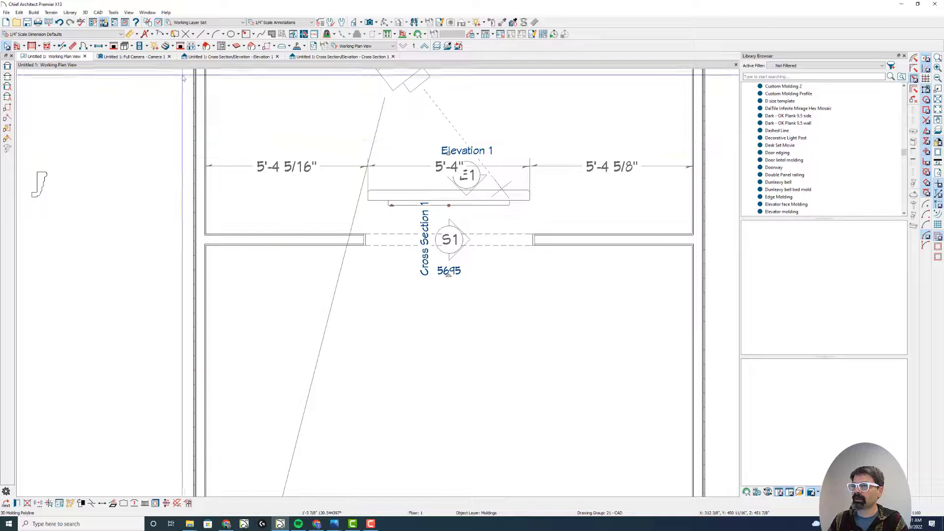
{"action": "left_click", "coordinate": [277, 57]}
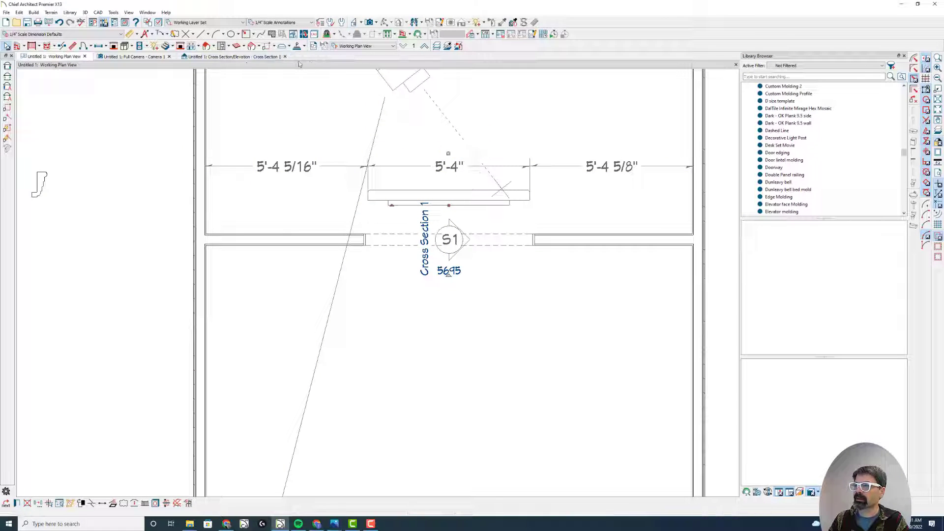
{"action": "left_click", "coordinate": [285, 57]}
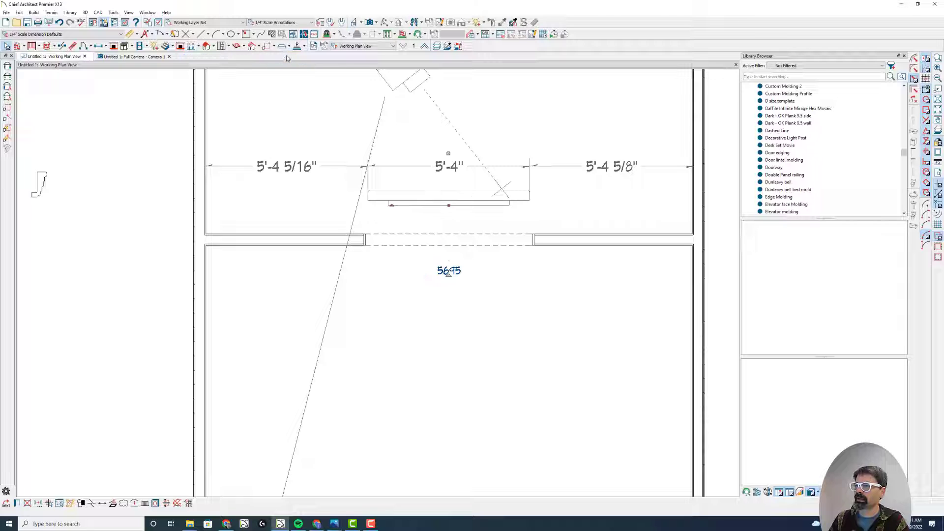
{"action": "left_click", "coordinate": [153, 59]}
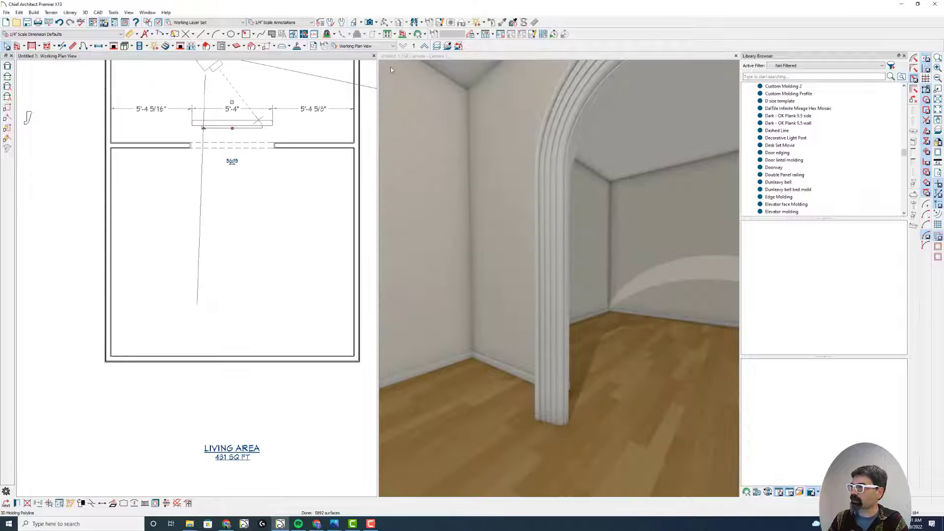
{"action": "scroll", "coordinate": [412, 194], "scroll_direction": "down", "scroll_amount": 3}
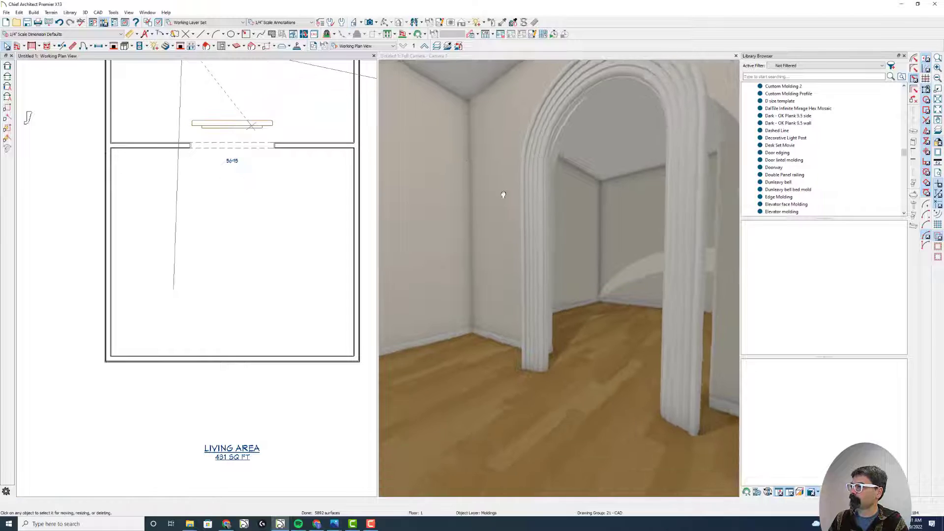
Step: Move the camera closer to the arch, close the Library Browser, and undo a trial molding move
{"action": "left_click_drag", "start_coordinate": [475, 231], "coordinate": [737, 111]}
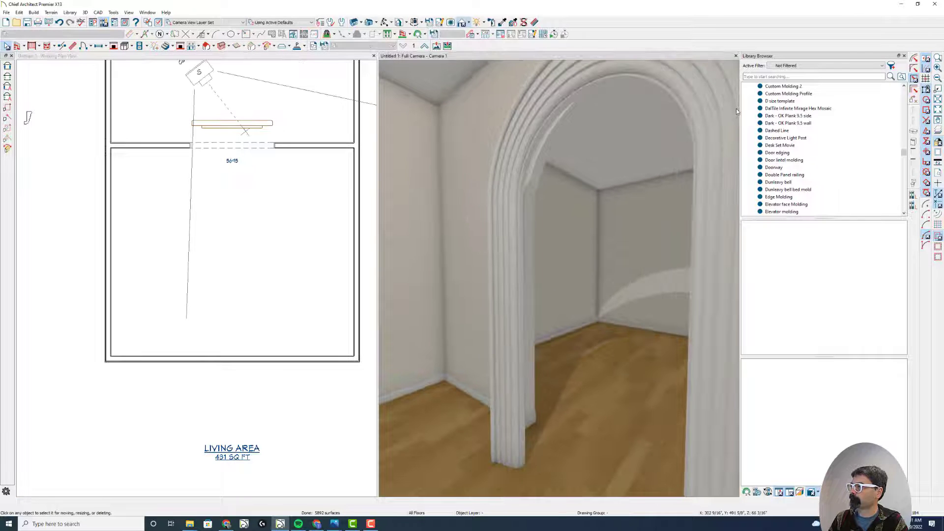
{"action": "left_click", "coordinate": [904, 55]}
{"action": "left_click_drag", "start_coordinate": [628, 166], "coordinate": [617, 200]}
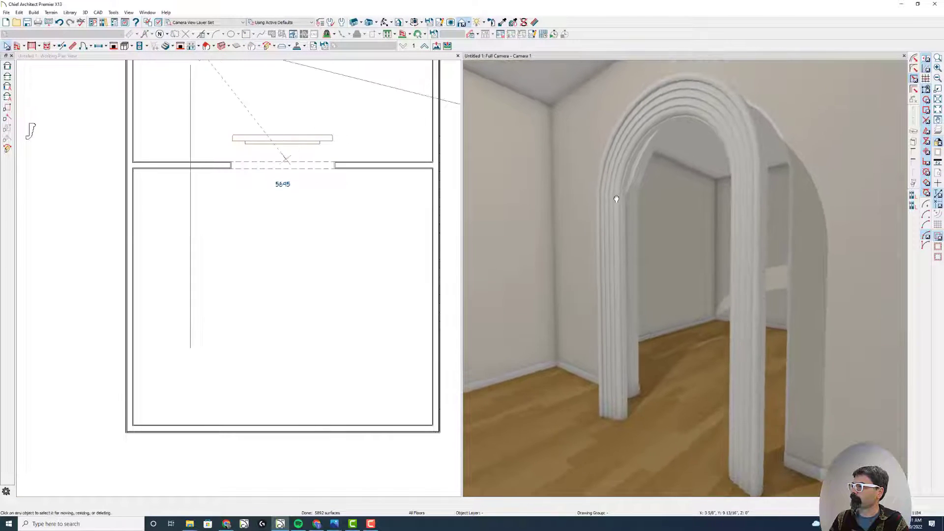
{"action": "left_click", "coordinate": [295, 143]}
{"action": "scroll", "coordinate": [295, 143], "scroll_direction": "up", "scroll_amount": 2}
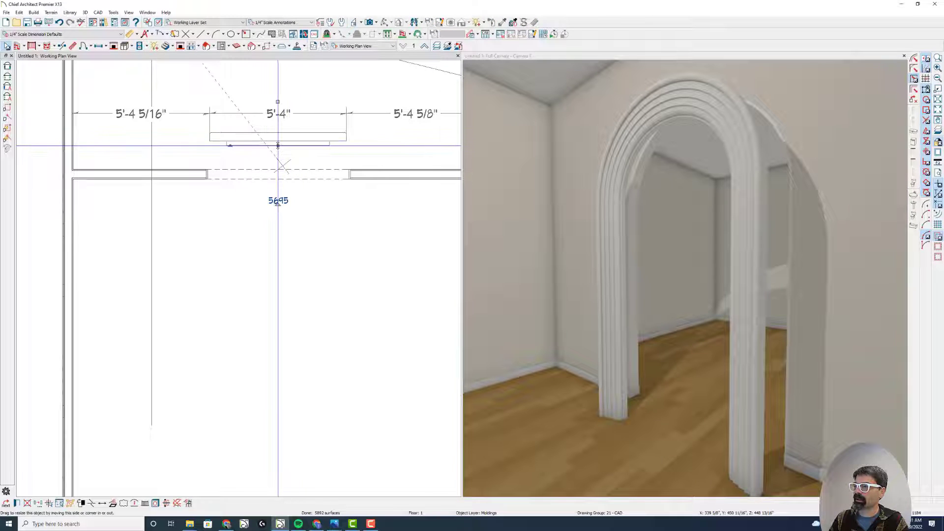
{"action": "left_click_drag", "start_coordinate": [278, 162], "coordinate": [278, 140]}
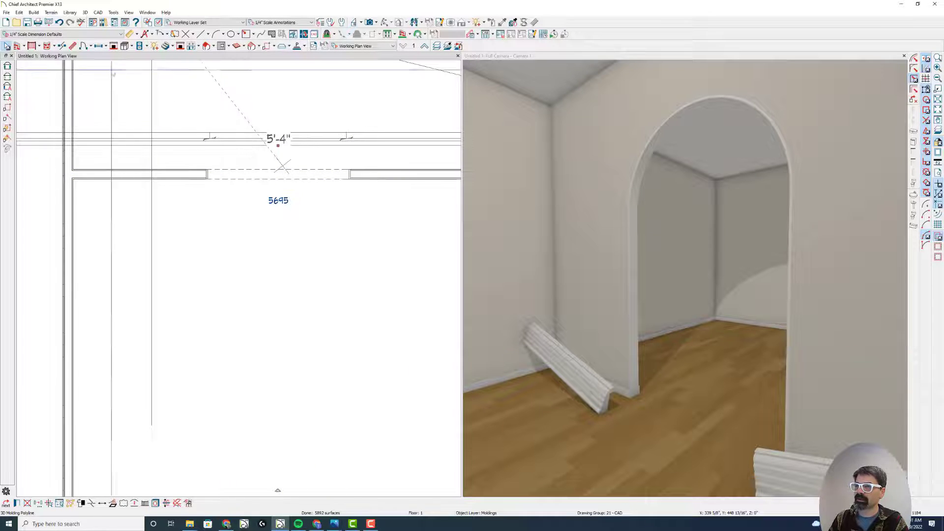
{"action": "key", "text": "ctrl+z"}
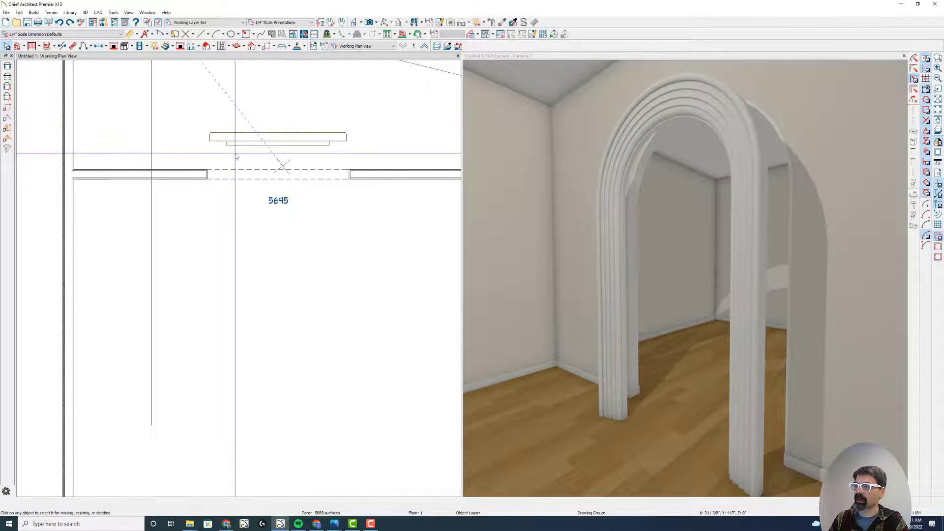
Step: Select the arch molding polyline, checking it in 3D and then in plan
{"action": "left_click_drag", "start_coordinate": [236, 149], "coordinate": [192, 131]}
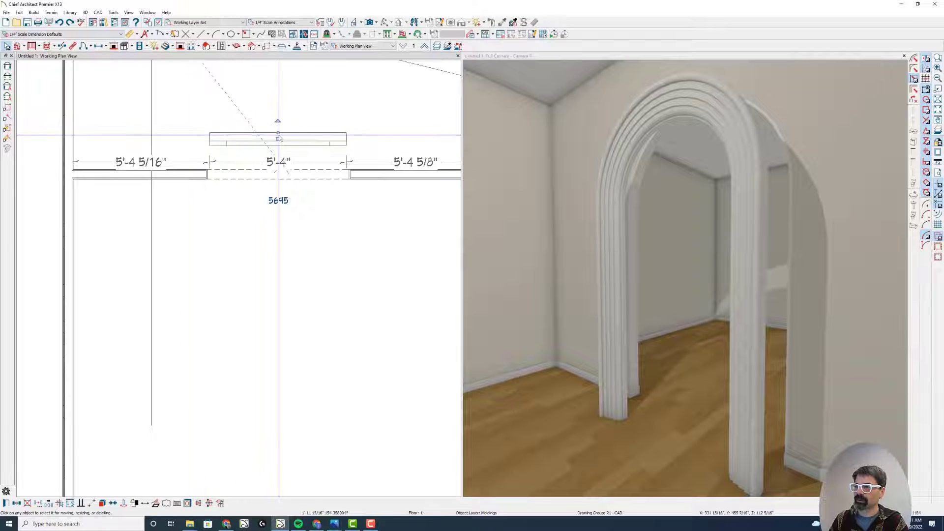
{"action": "scroll", "coordinate": [289, 138], "scroll_direction": "up", "scroll_amount": 1}
{"action": "scroll", "coordinate": [289, 138], "scroll_direction": "up", "scroll_amount": 1}
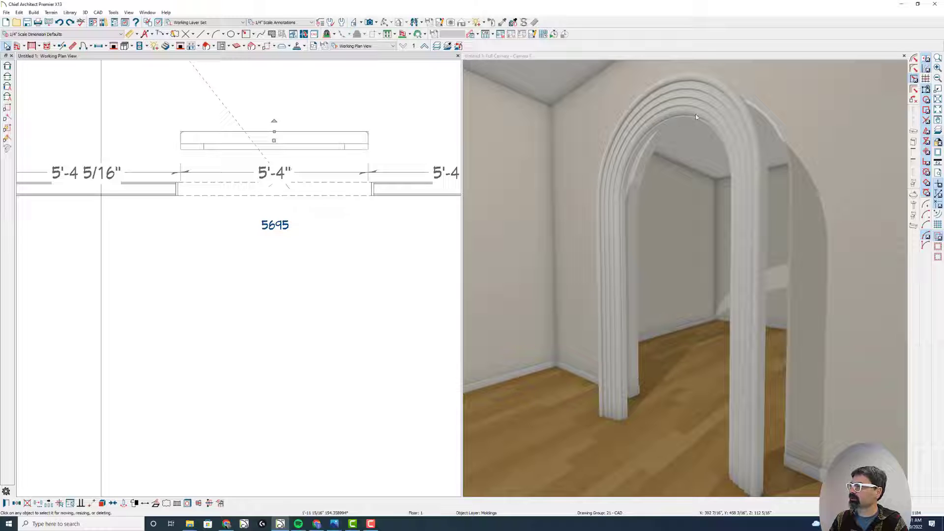
{"action": "left_click", "coordinate": [676, 112]}
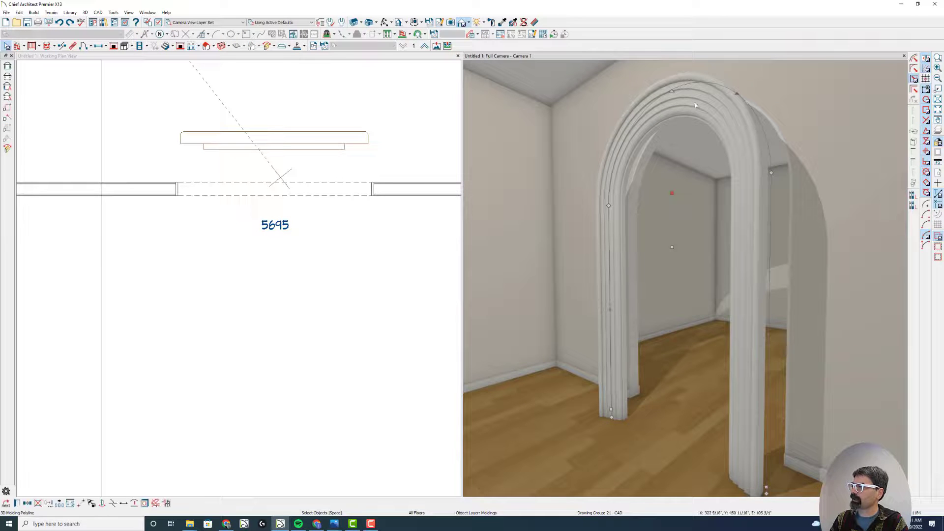
{"action": "left_click", "coordinate": [208, 152]}
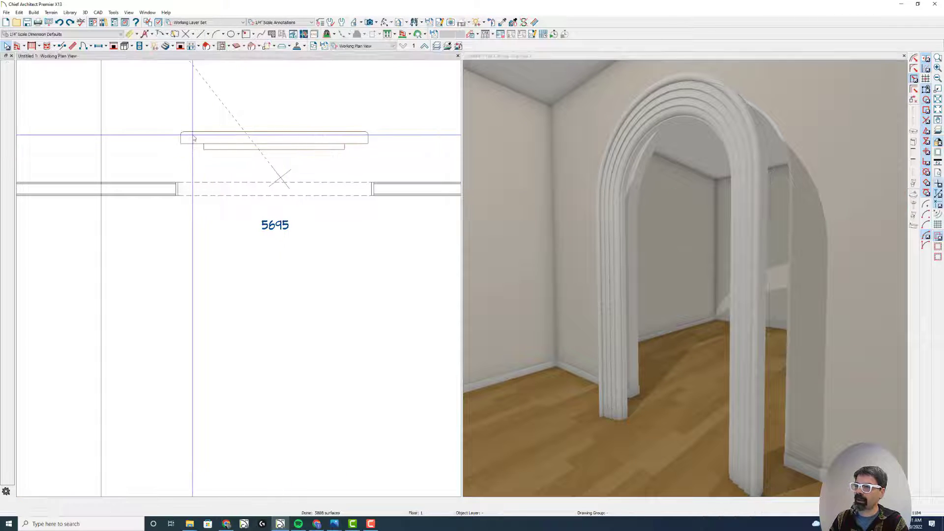
{"action": "left_click", "coordinate": [199, 143]}
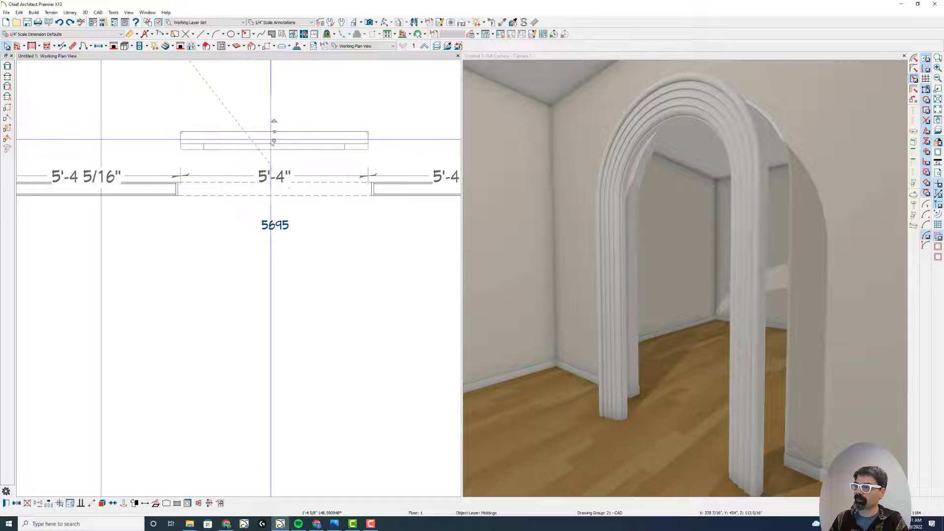
Step: Drag the arch molding polyline down onto the wall line at the doorway opening
{"action": "left_click_drag", "start_coordinate": [273, 140], "coordinate": [278, 179]}
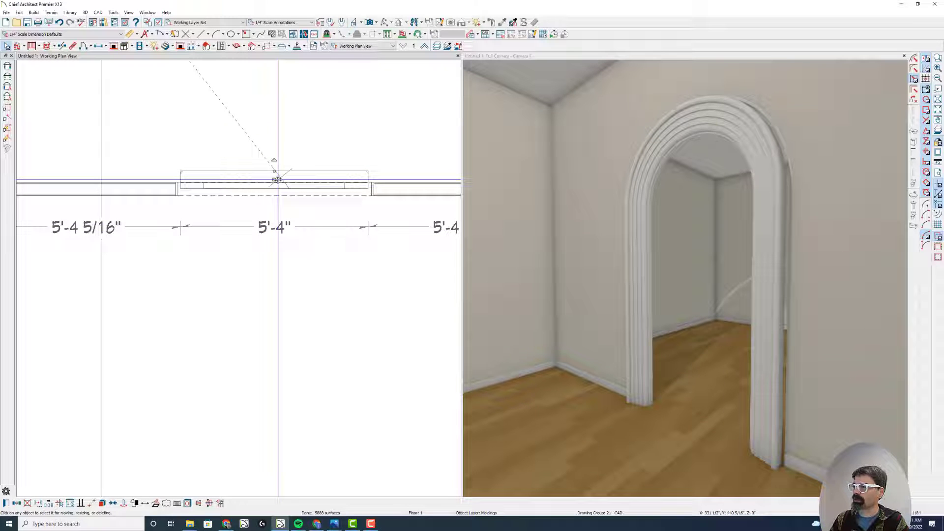
{"action": "scroll", "coordinate": [277, 179], "scroll_direction": "up", "scroll_amount": 2}
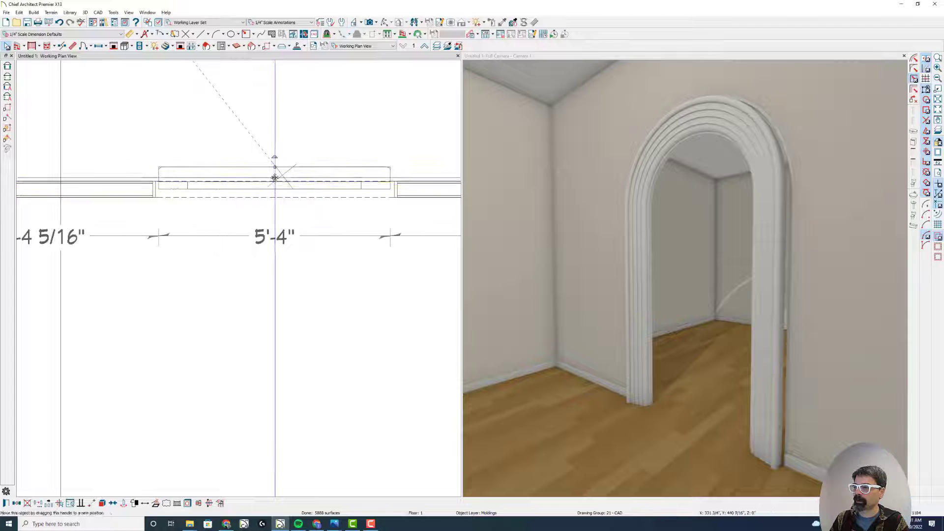
{"action": "left_click_drag", "start_coordinate": [276, 177], "coordinate": [276, 181]}
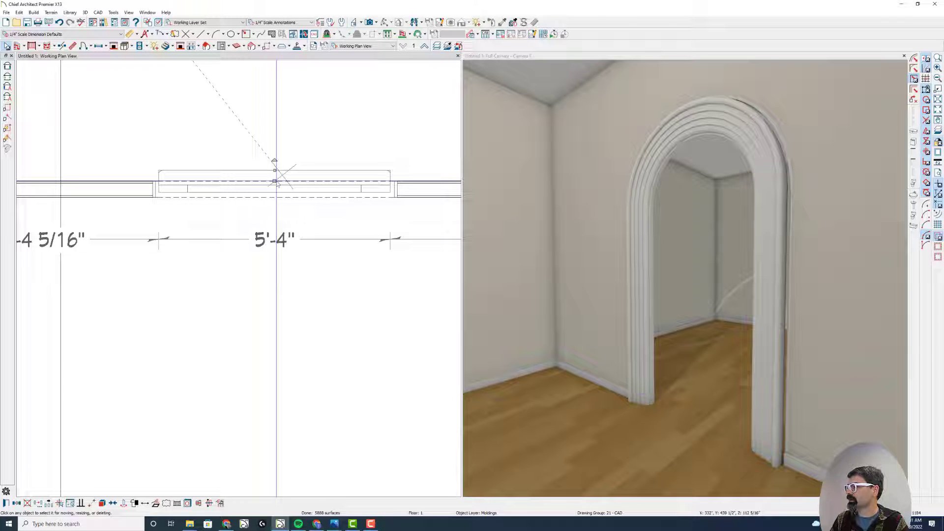
{"action": "left_click", "coordinate": [354, 25]}
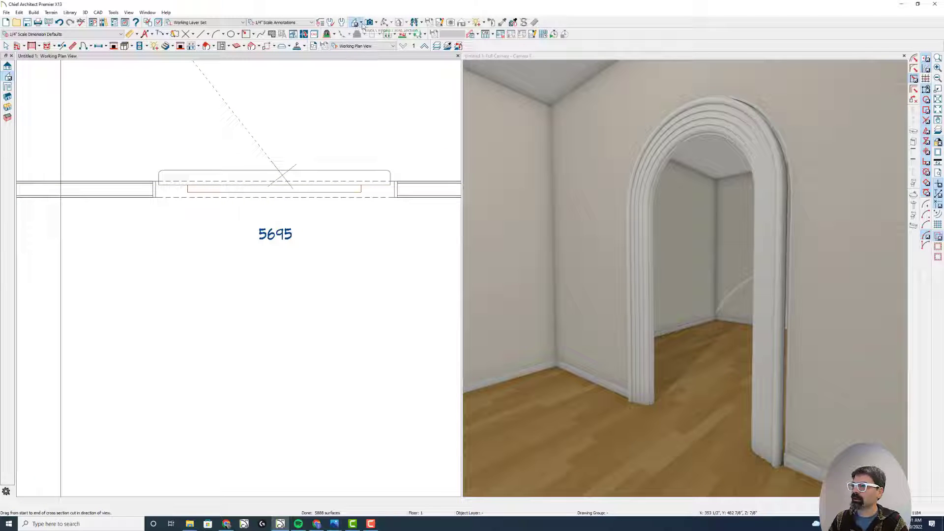
Step: Create an interior elevation facing the arched doorway
{"action": "left_click", "coordinate": [361, 23]}
{"action": "left_click", "coordinate": [389, 51]}
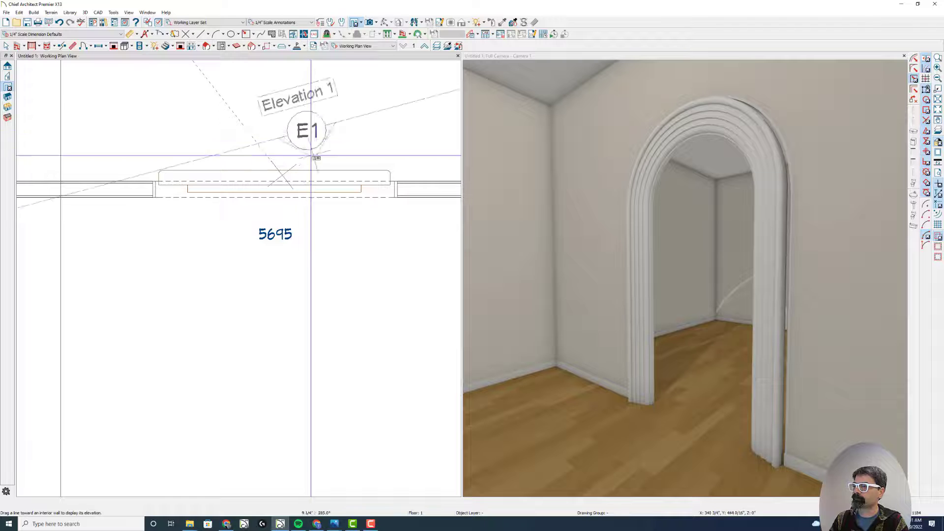
{"action": "left_click", "coordinate": [313, 223]}
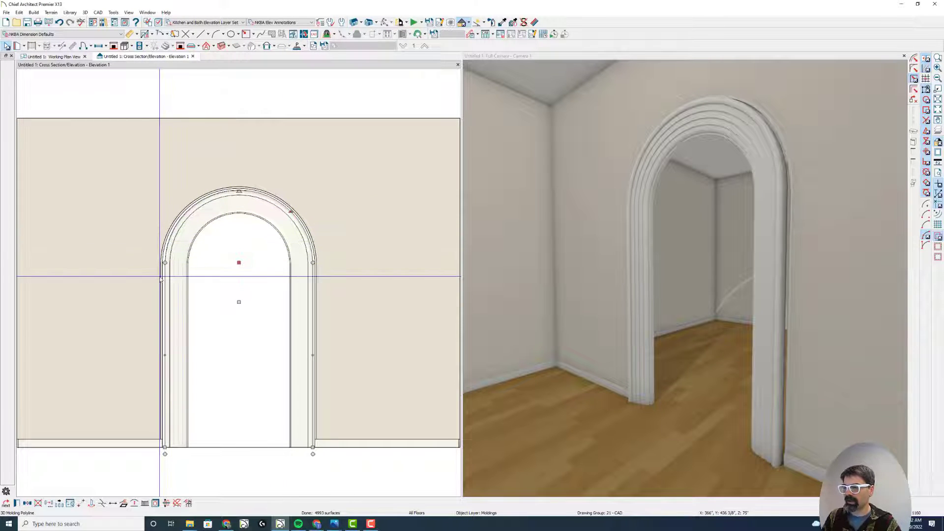
Step: Turn on Extrude Inside Polyline for the arch molding polyline
{"action": "left_click", "coordinate": [166, 316]}
{"action": "double_click", "coordinate": [165, 316]}
{"action": "left_click", "coordinate": [245, 80]}
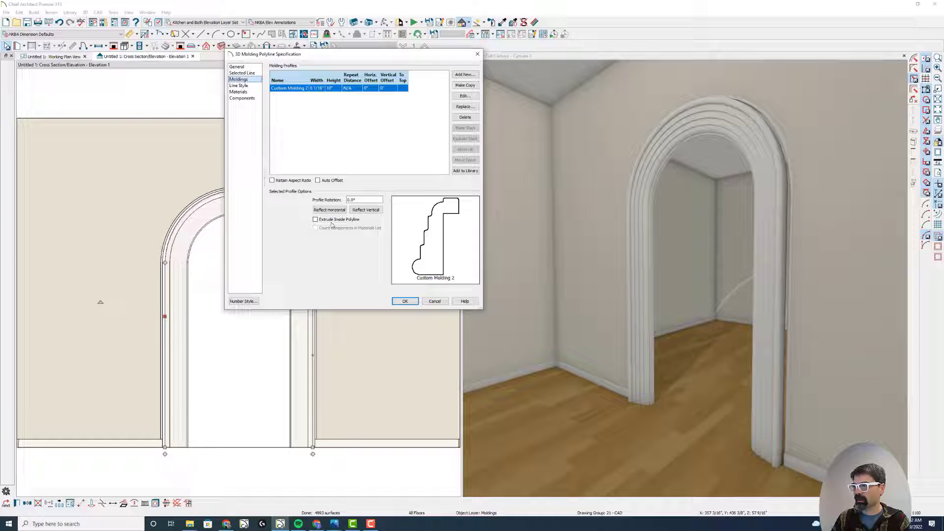
{"action": "left_click", "coordinate": [315, 220]}
{"action": "left_click", "coordinate": [405, 301]}
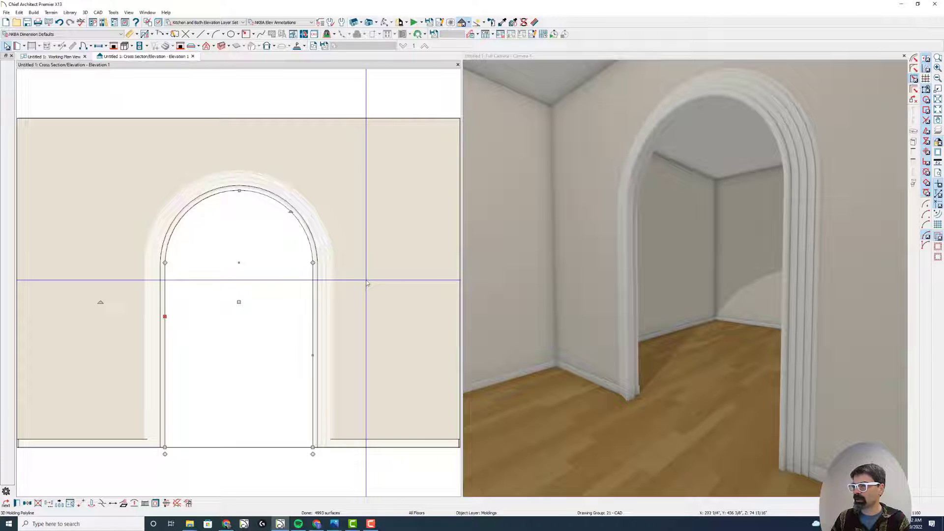
Step: Reflect the arch molding's Custom Molding 2 profile vertically
{"action": "double_click", "coordinate": [324, 266]}
{"action": "left_click", "coordinate": [239, 79]}
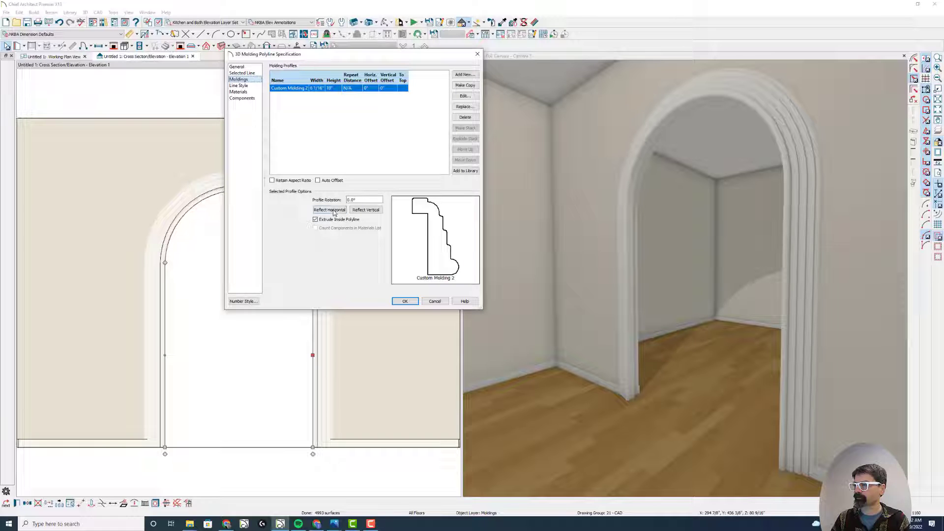
{"action": "left_click", "coordinate": [364, 211]}
{"action": "left_click", "coordinate": [406, 301]}
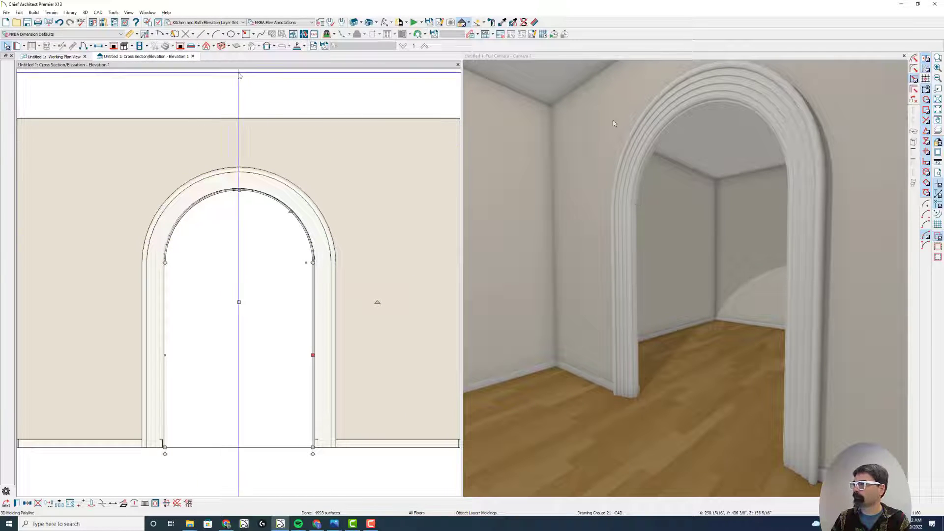
Step: Draw a Back Clipped Cross Section through the arched doorway in plan
{"action": "left_click", "coordinate": [52, 57]}
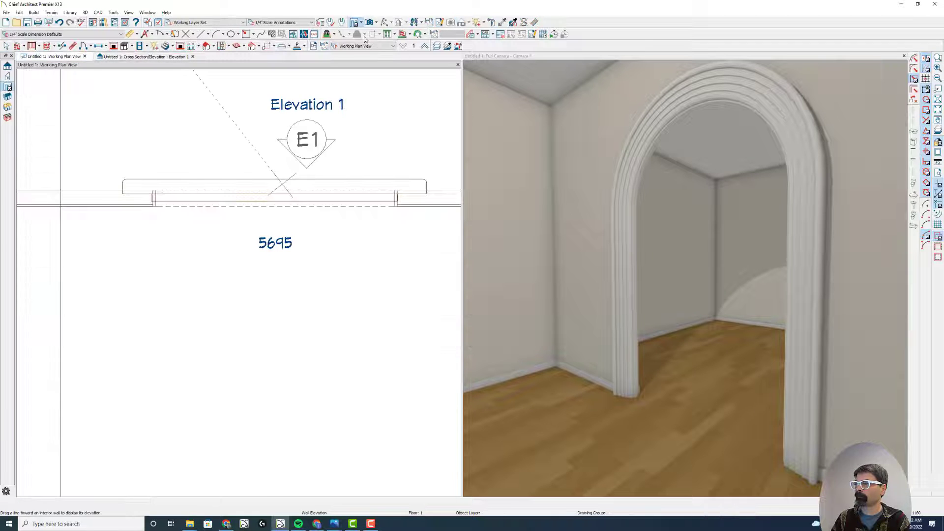
{"action": "left_click", "coordinate": [356, 23]}
{"action": "left_click", "coordinate": [379, 41]}
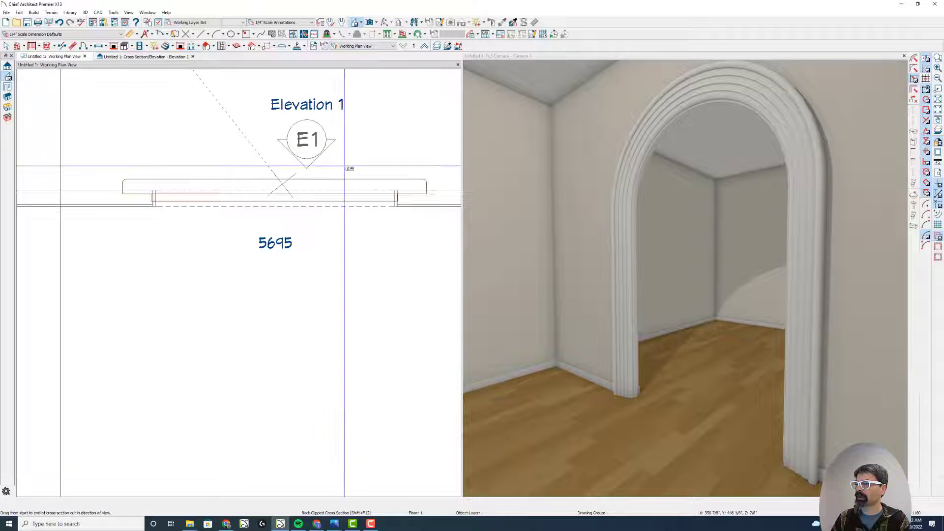
{"action": "left_click_drag", "start_coordinate": [276, 221], "coordinate": [323, 222]}
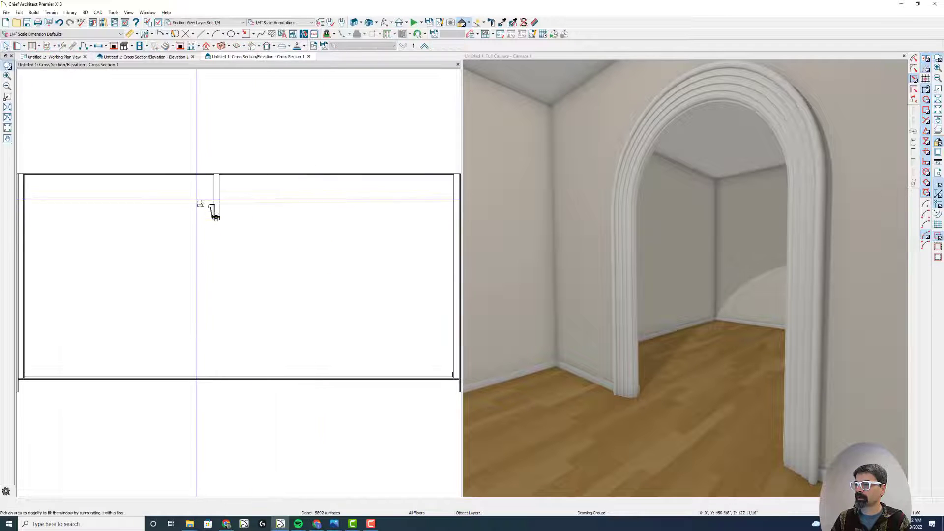
{"action": "scroll", "coordinate": [215, 187], "scroll_direction": "up", "scroll_amount": 1}
Step: Draw a 1' line from the trim's top corner
{"action": "key", "text": "l"}
{"action": "left_click_drag", "start_coordinate": [215, 186], "coordinate": [198, 185]}
{"action": "left_click", "coordinate": [55, 56]}
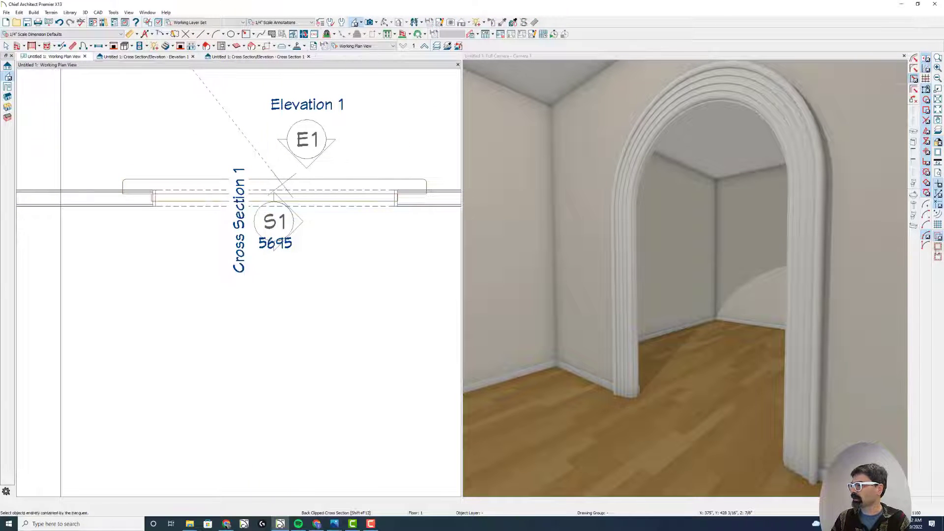
Step: Select the molding along the wall and set its point's Y position to 0
{"action": "key", "text": "space"}
{"action": "left_click_drag", "start_coordinate": [179, 202], "coordinate": [126, 173]}
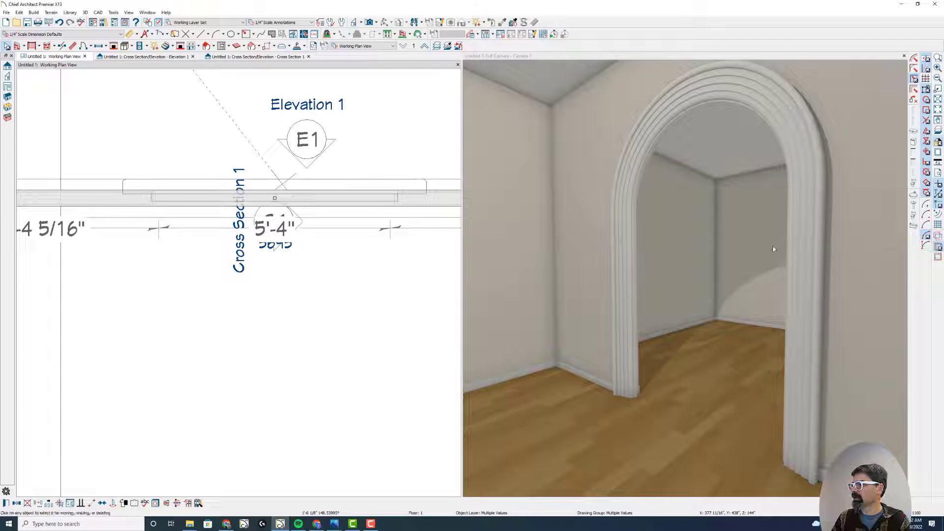
{"action": "key", "text": "Escape"}
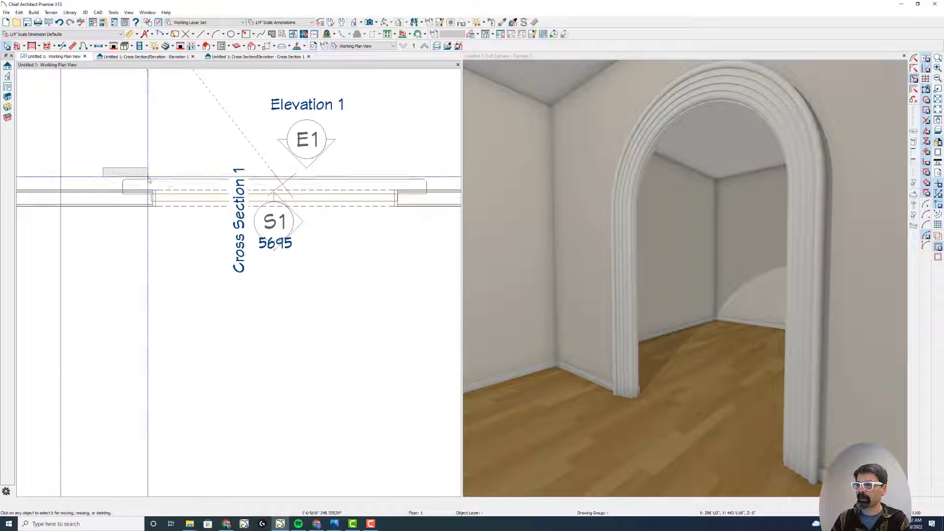
{"action": "left_click_drag", "start_coordinate": [180, 183], "coordinate": [434, 205]}
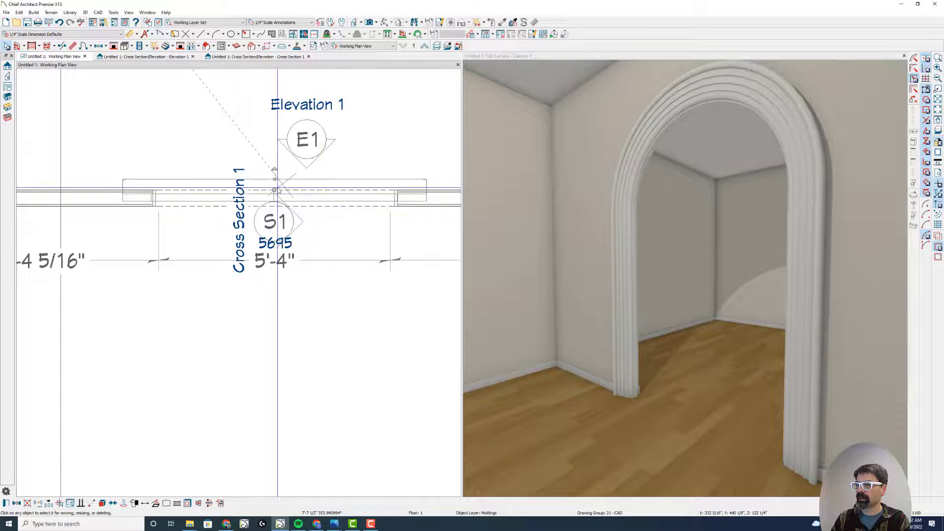
{"action": "left_click_drag", "start_coordinate": [275, 190], "coordinate": [275, 190]}
{"action": "key", "text": "Tab"}
{"action": "type", "text": "0"}
{"action": "key", "text": "Return"}
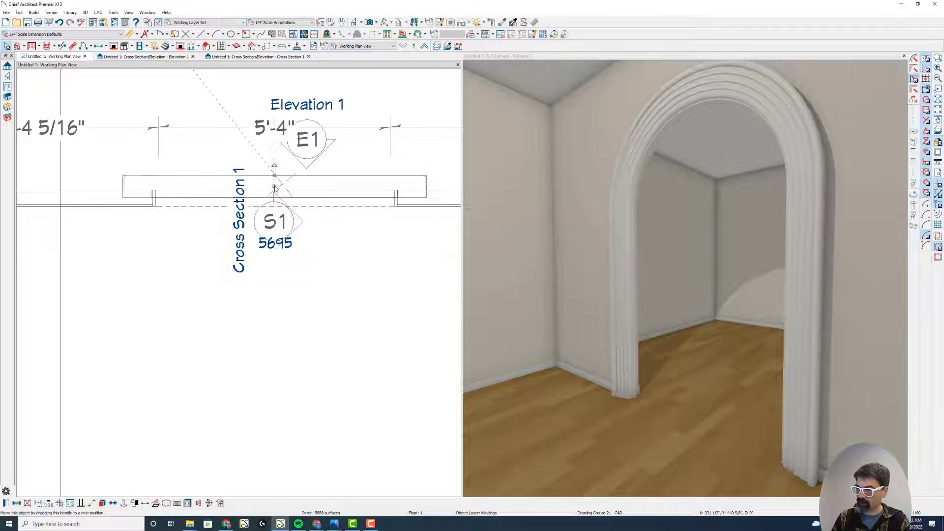
Step: View Cross Section 1, orbit around the arch, and open the doorway's Exterior Door Specification
{"action": "left_click", "coordinate": [238, 56]}
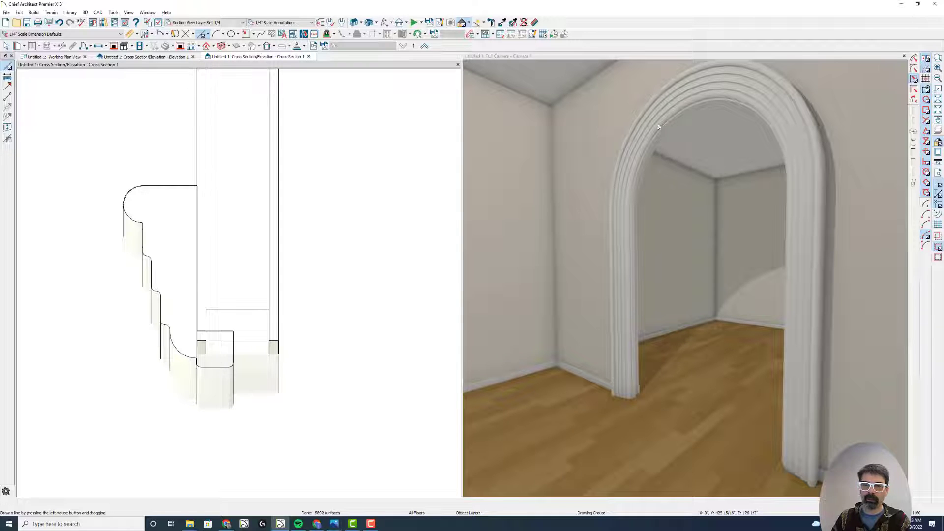
{"action": "left_click", "coordinate": [600, 168]}
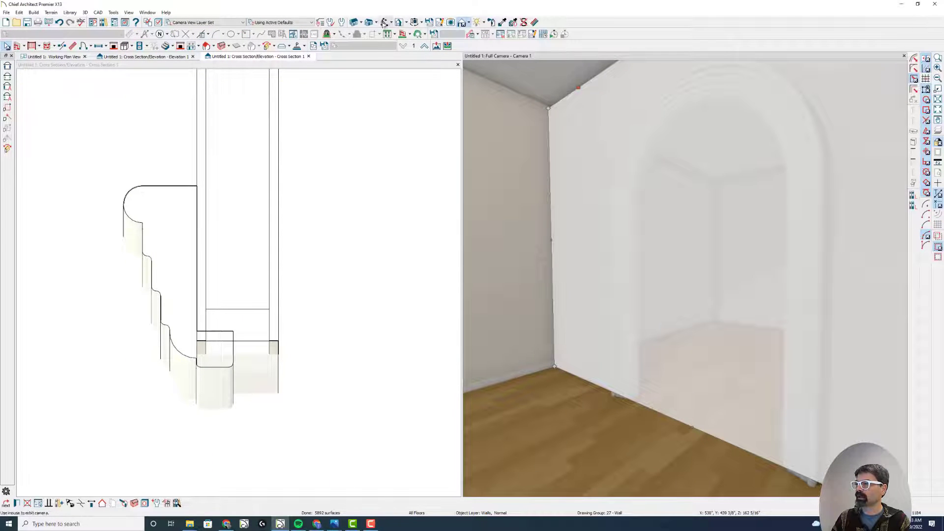
{"action": "left_click", "coordinate": [383, 22]}
{"action": "left_click_drag", "start_coordinate": [607, 227], "coordinate": [475, 221]}
{"action": "key", "text": "space"}
{"action": "left_click", "coordinate": [751, 165]}
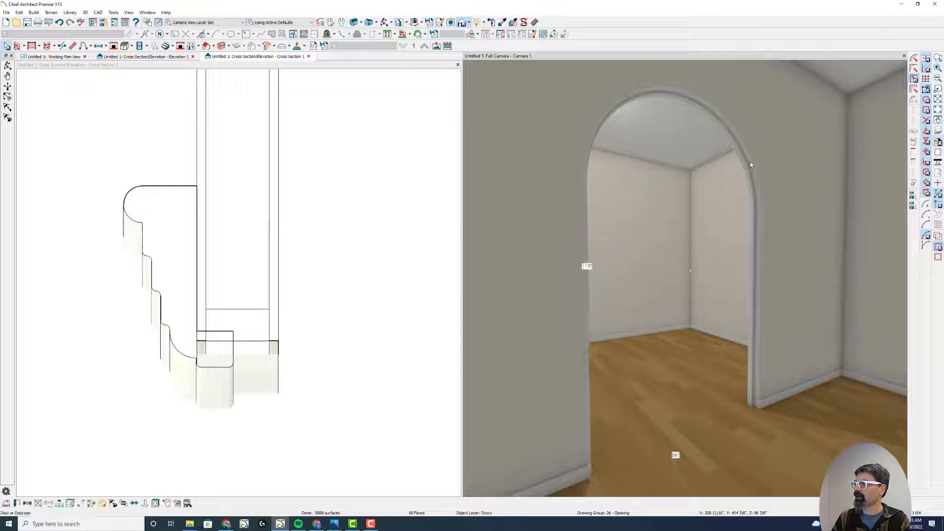
{"action": "double_click", "coordinate": [751, 165]}
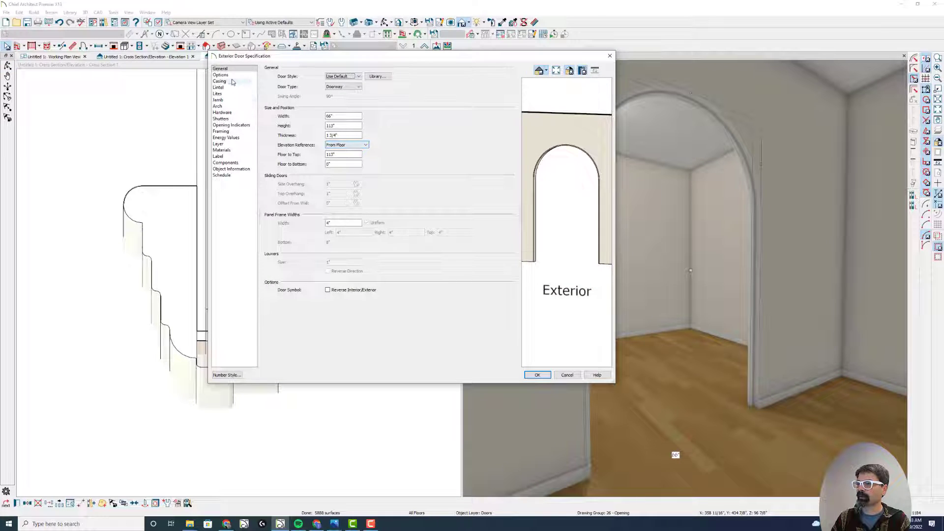
Step: Turn on exterior casing for the doorway using Custom Molding 2 from the User Catalog
{"action": "left_click", "coordinate": [220, 81]}
{"action": "left_click", "coordinate": [293, 129]}
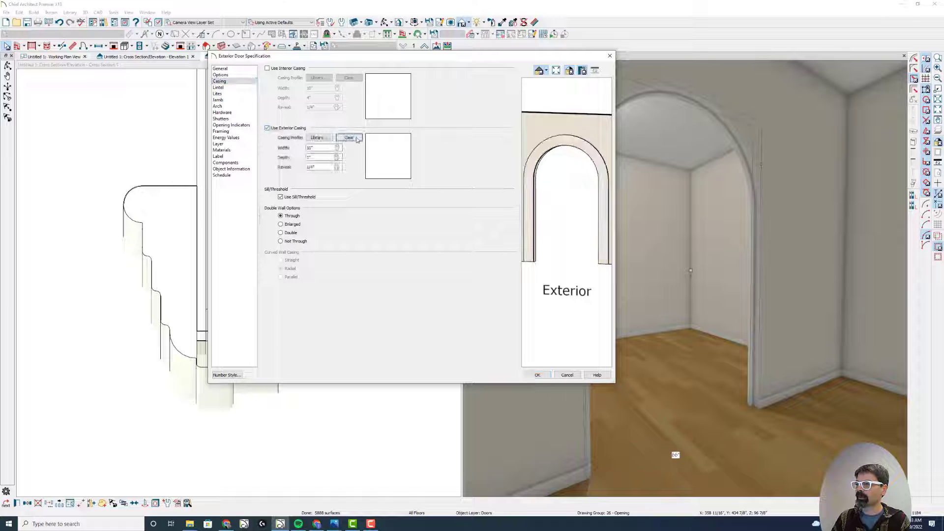
{"action": "left_click", "coordinate": [319, 138]}
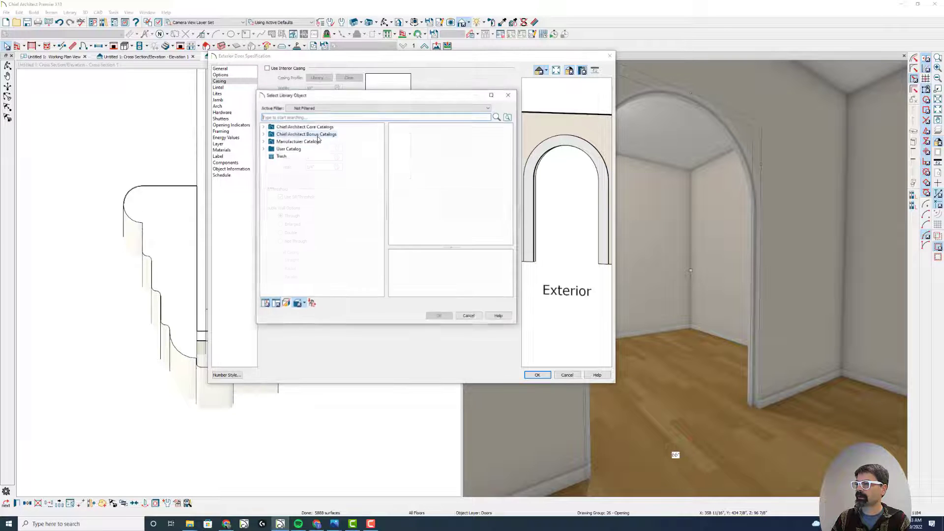
{"action": "left_click", "coordinate": [263, 149]}
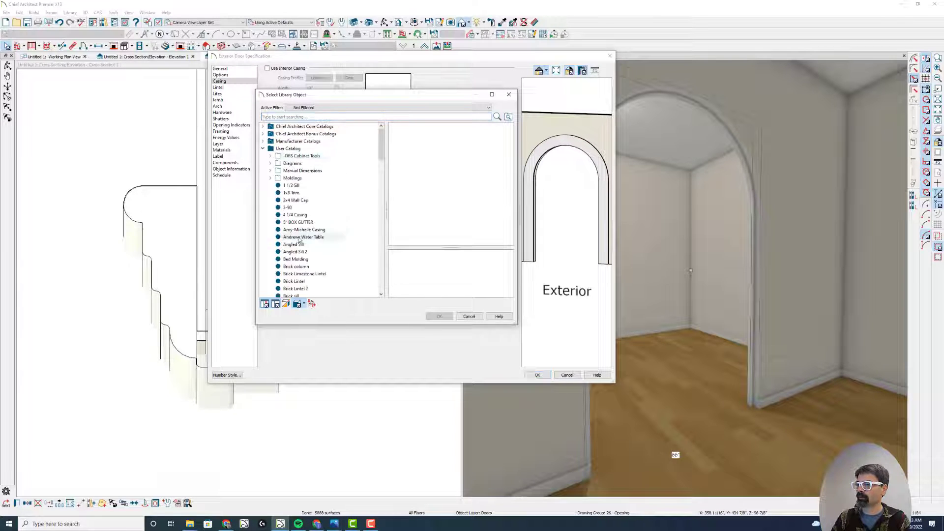
{"action": "scroll", "coordinate": [307, 261], "scroll_direction": "down", "scroll_amount": 3}
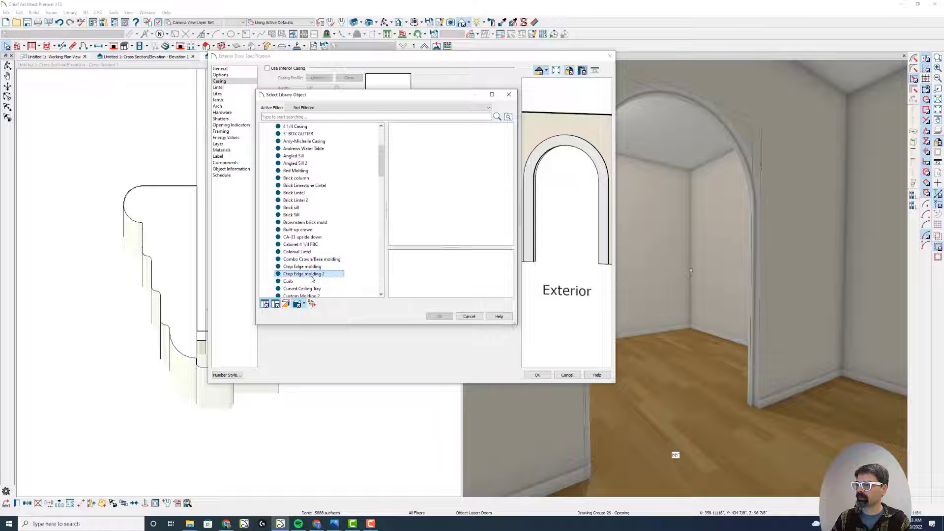
{"action": "left_click", "coordinate": [311, 275]}
{"action": "scroll", "coordinate": [313, 275], "scroll_direction": "down", "scroll_amount": 1}
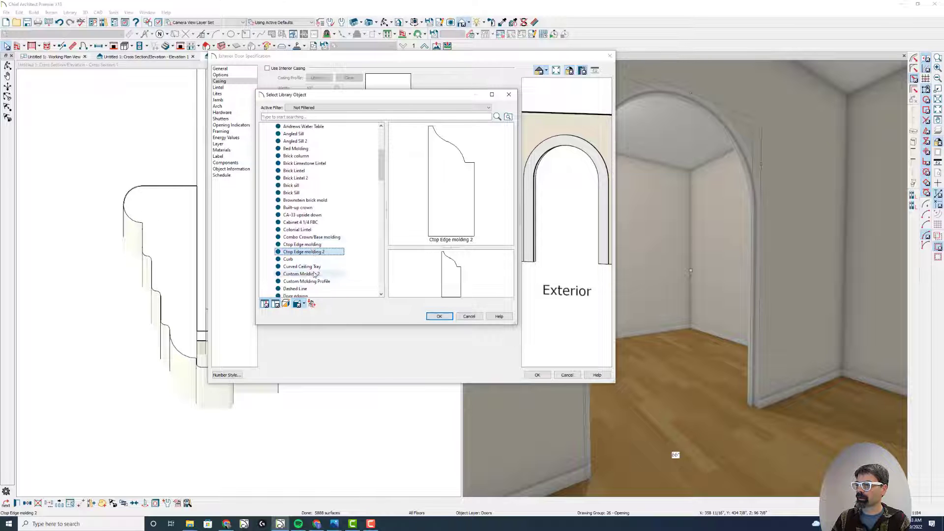
{"action": "left_click", "coordinate": [315, 274]}
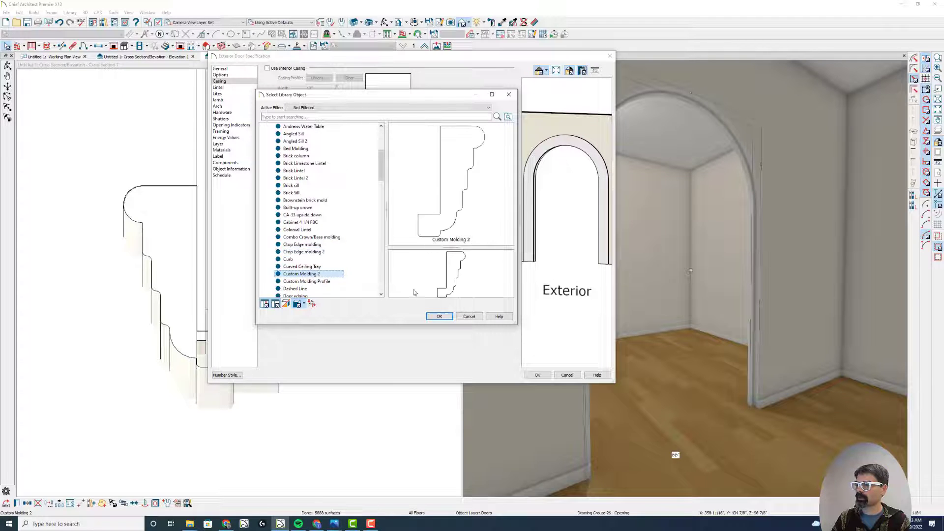
{"action": "left_click", "coordinate": [438, 317]}
Step: Set the exterior casing depth to 4" and apply it to the doorway
{"action": "left_click", "coordinate": [319, 157]}
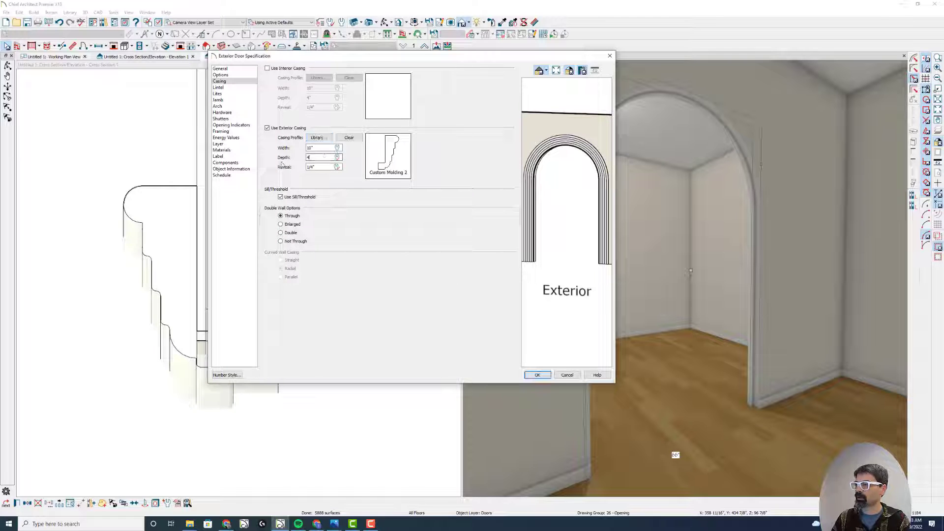
{"action": "type", "text": "4"}
{"action": "key", "text": "Tab"}
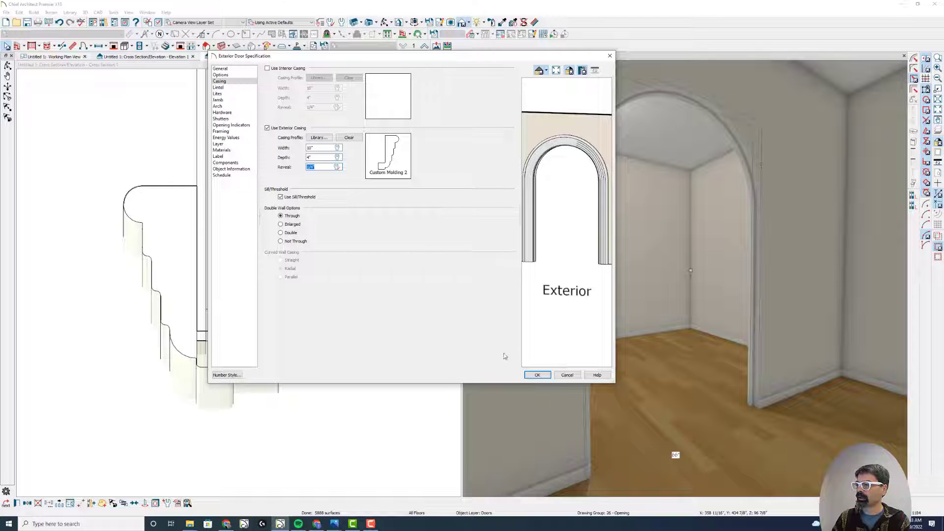
{"action": "left_click", "coordinate": [537, 375]}
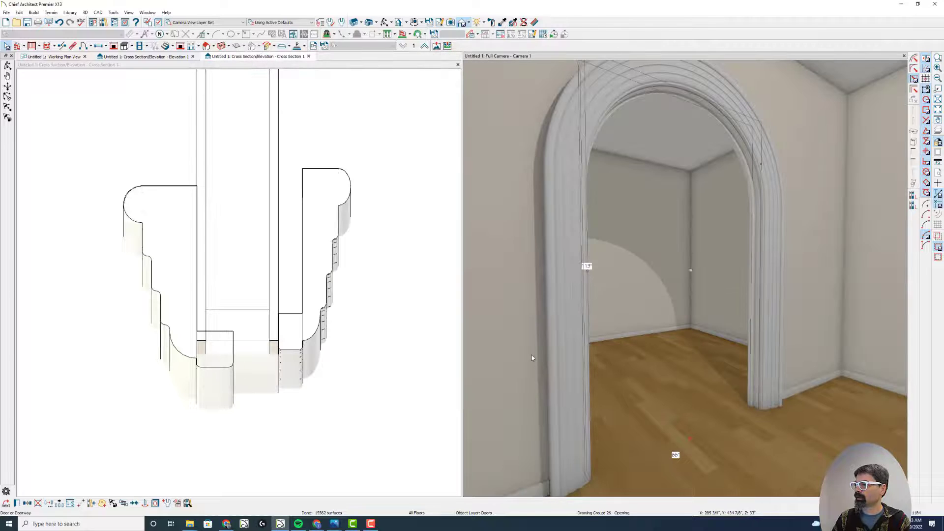
Step: Give the doorway's casing a -1 reveal, then sketch and erase a red markup in the section
{"action": "double_click", "coordinate": [541, 231]}
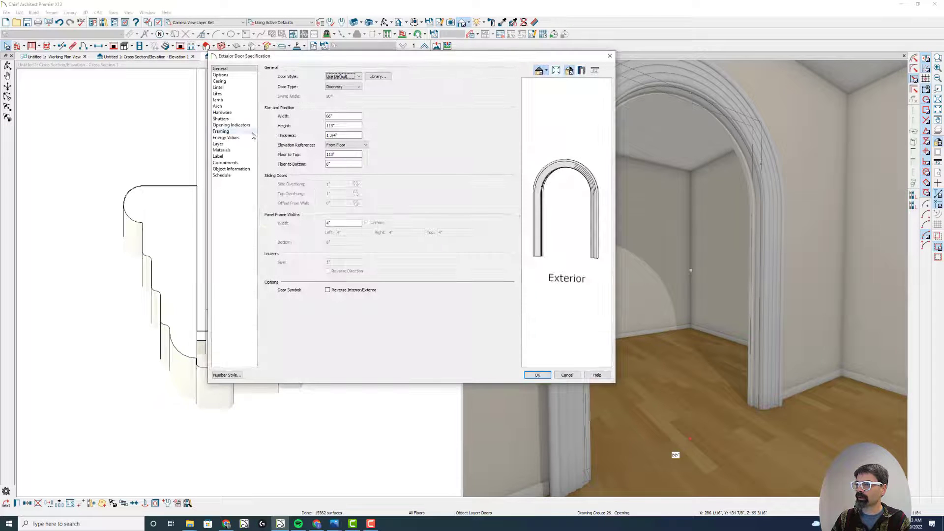
{"action": "left_click", "coordinate": [220, 81]}
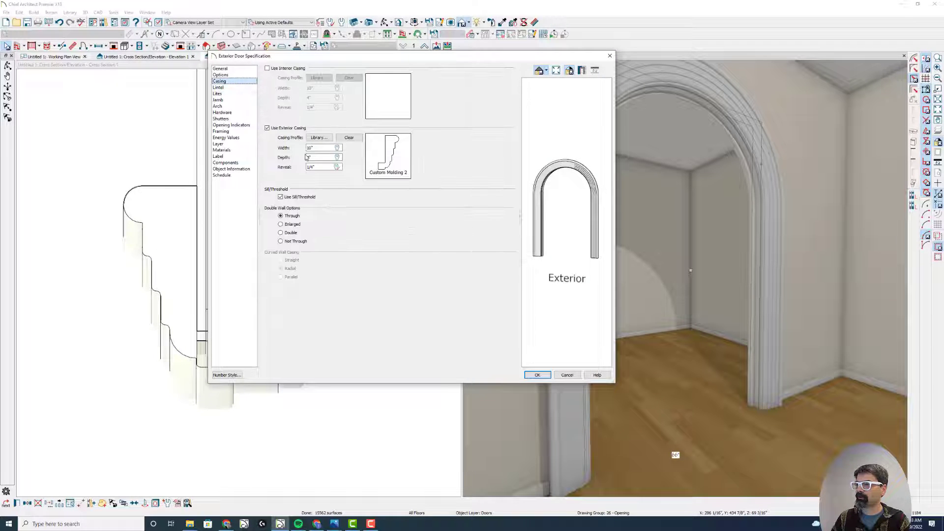
{"action": "left_click", "coordinate": [316, 167]}
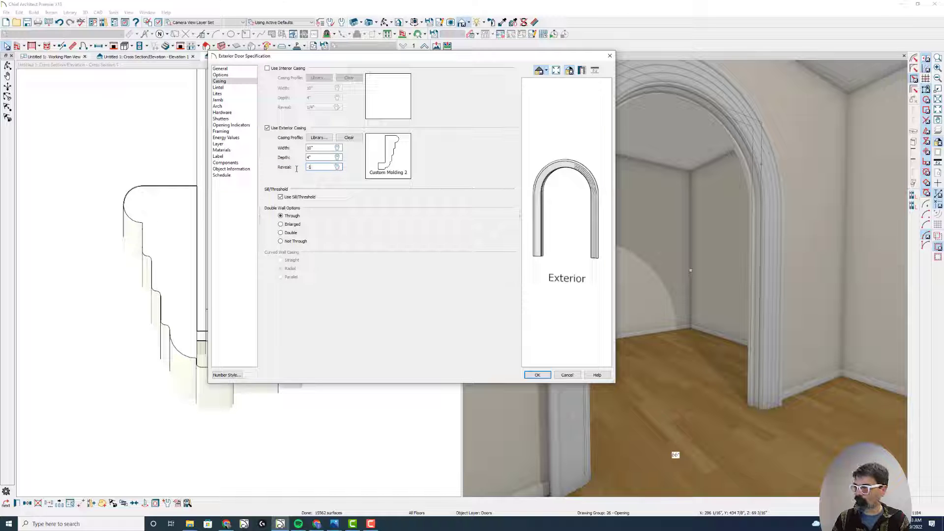
{"action": "key", "text": "Return"}
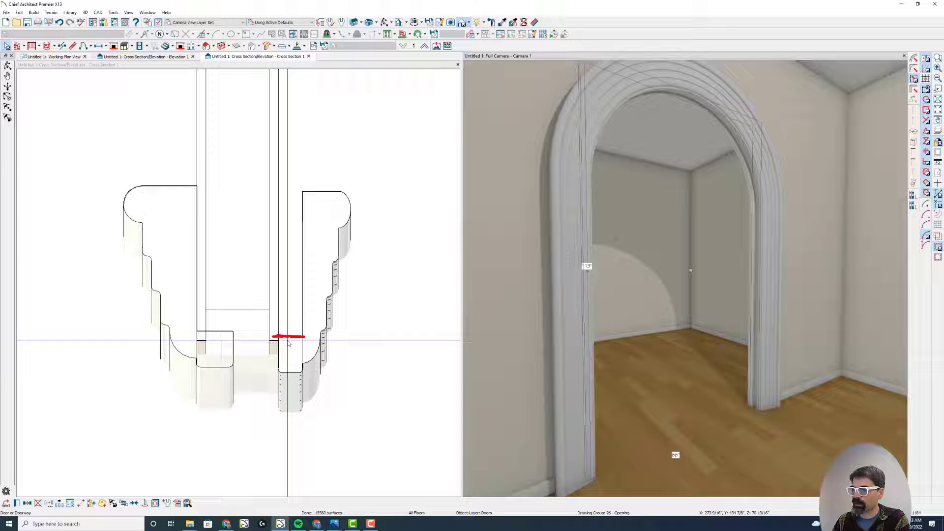
{"action": "mouse_move", "coordinate": [305, 337]}
{"action": "left_mouse_down"}
{"action": "mouse_move", "coordinate": [291, 186]}
{"action": "mouse_move", "coordinate": [283, 281]}
{"action": "left_mouse_up"}
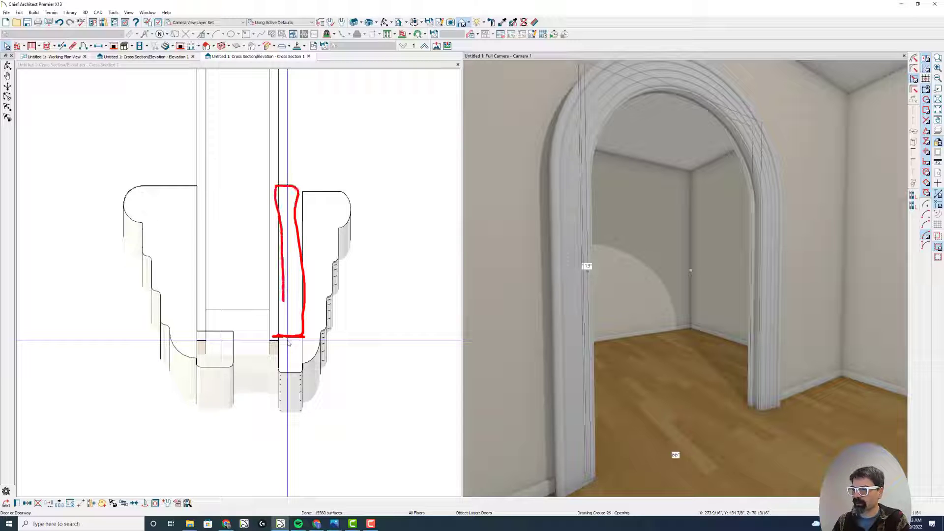
{"action": "key", "text": "Escape"}
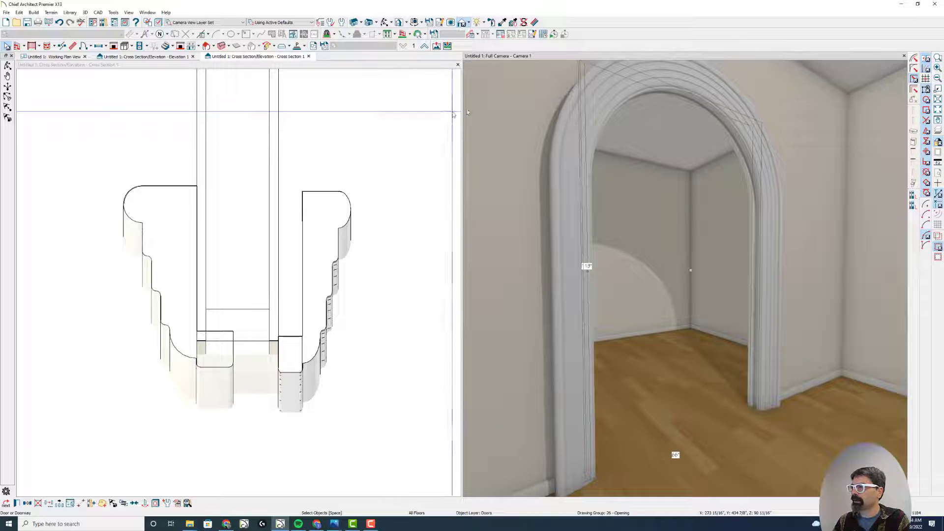
Step: Review the doorway's Custom Molding 2 exterior casing settings, then close the dialog unchanged
{"action": "double_click", "coordinate": [570, 140]}
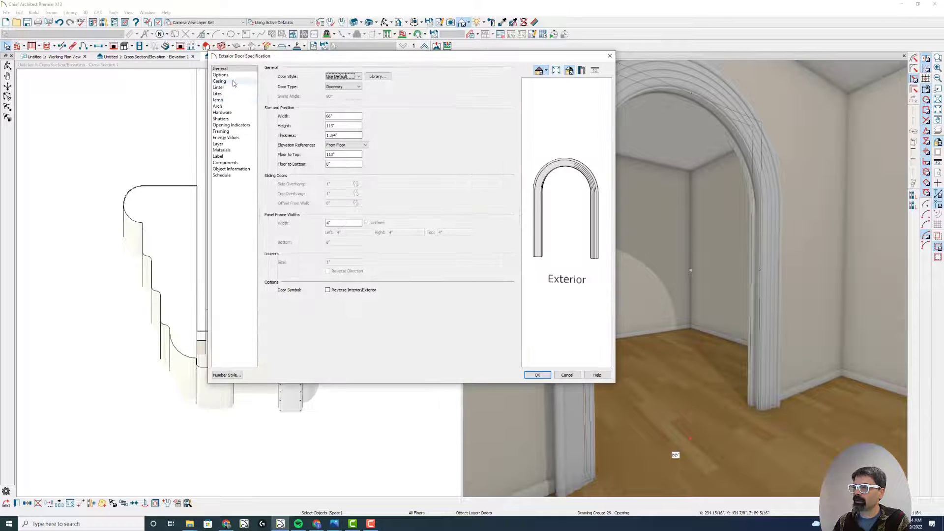
{"action": "left_click", "coordinate": [219, 81]}
{"action": "left_click", "coordinate": [313, 158]}
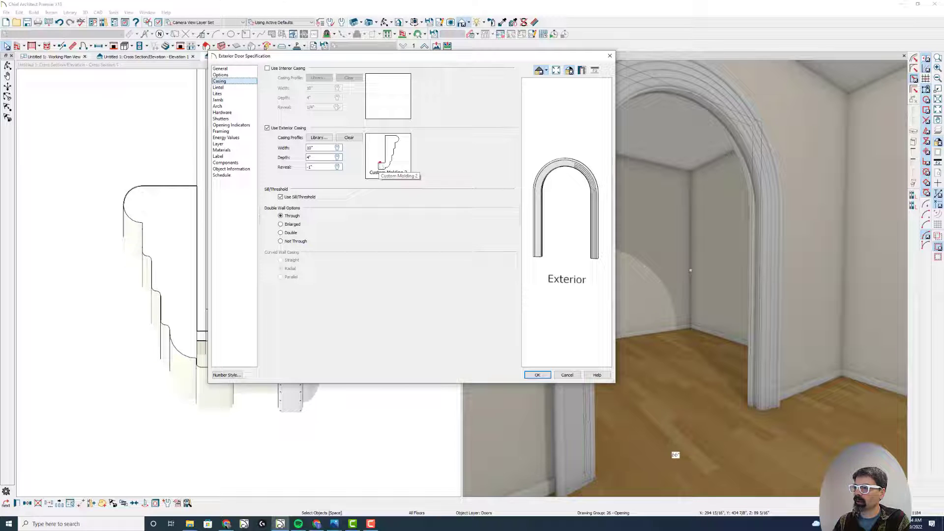
{"action": "left_click_drag", "start_coordinate": [378, 164], "coordinate": [379, 168]}
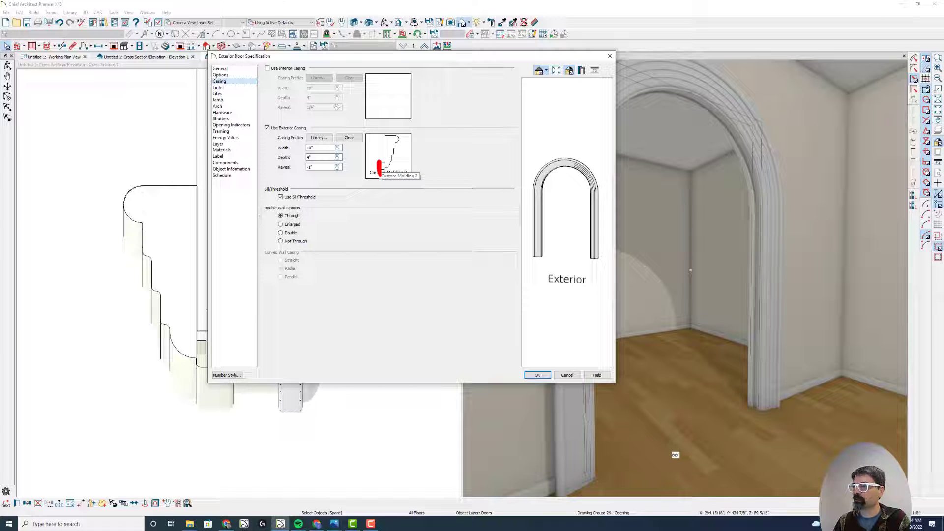
{"action": "key", "text": "Escape"}
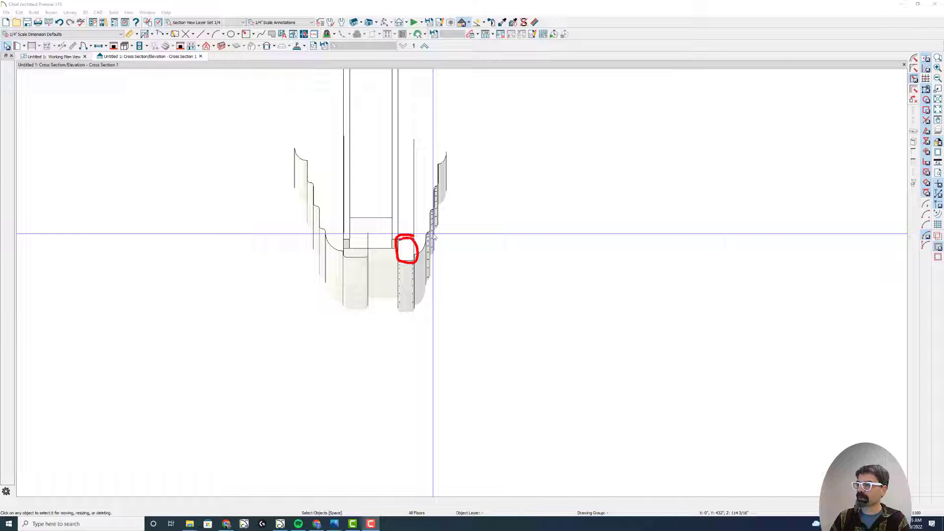
Step: Clear the red sketch from the cross section and open the Library Browser with Ctrl+L
{"action": "left_click_drag", "start_coordinate": [414, 141], "coordinate": [415, 211]}
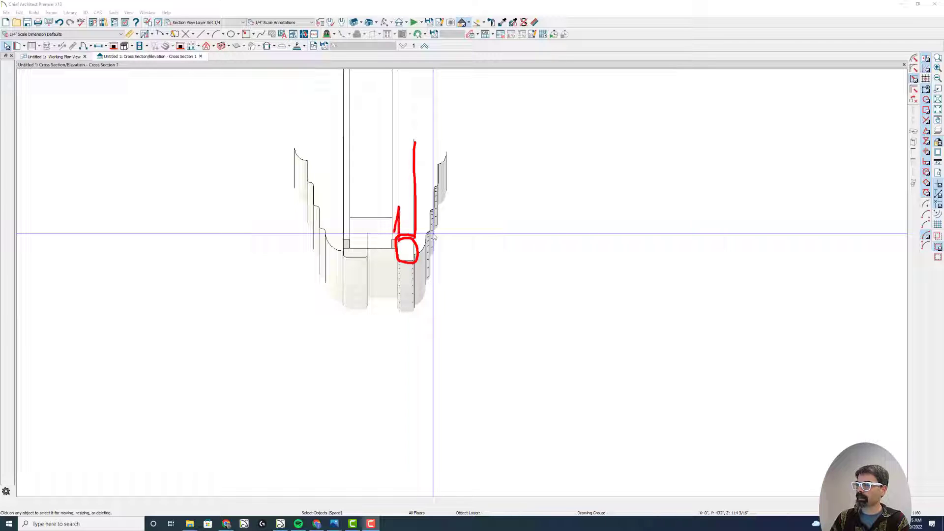
{"action": "left_click_drag", "start_coordinate": [344, 247], "coordinate": [383, 248]}
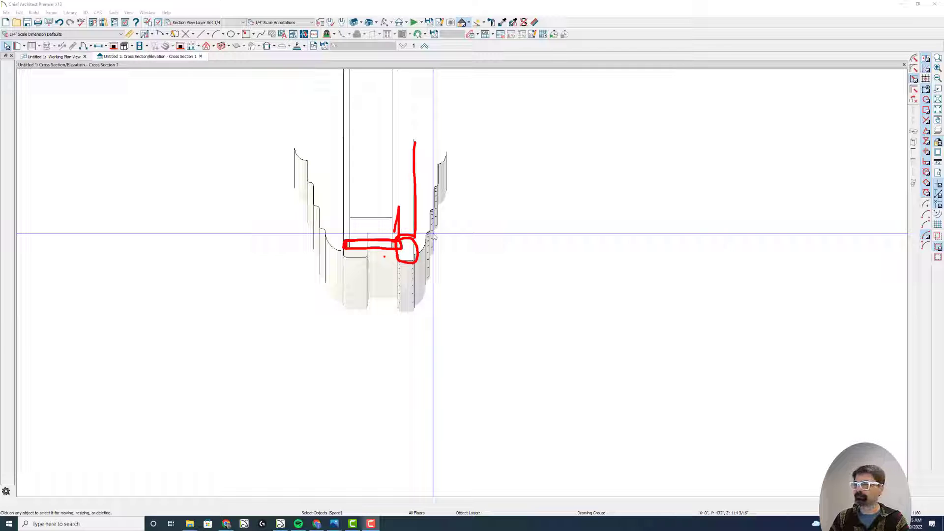
{"action": "key", "text": "Escape"}
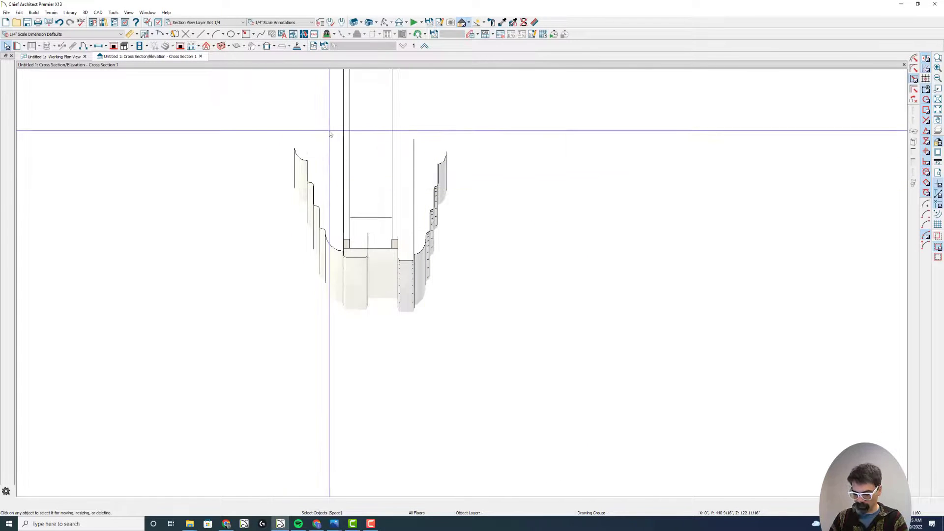
{"action": "key", "text": "alt+l"}
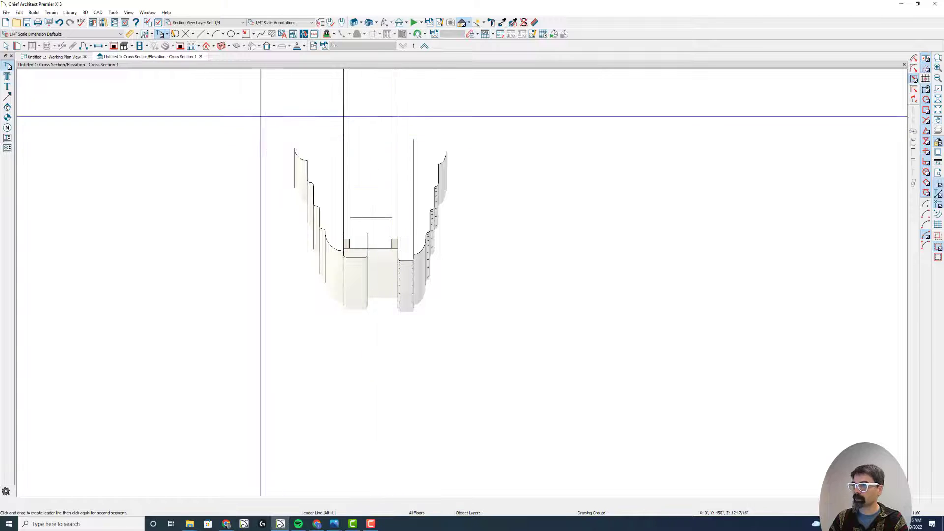
{"action": "key", "text": "ctrl+l"}
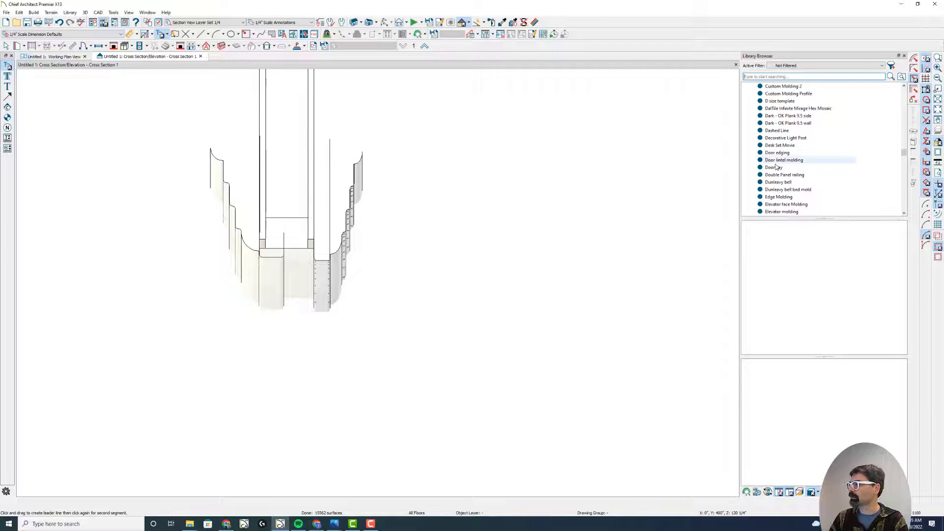
Step: Choose Place Molding Profile for Custom Molding 2 from the library's right-click menu
{"action": "scroll", "coordinate": [777, 190], "scroll_direction": "up", "scroll_amount": 10}
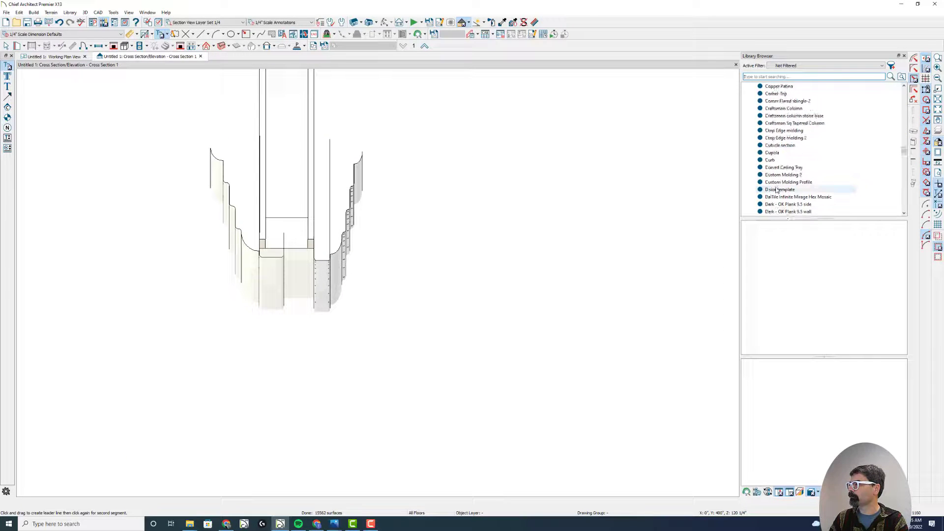
{"action": "right_click", "coordinate": [787, 140]}
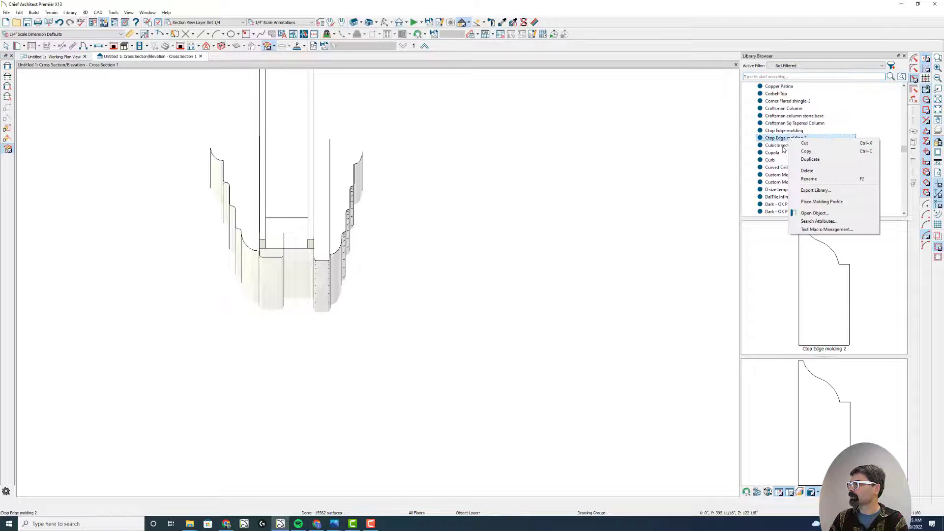
{"action": "left_click", "coordinate": [779, 161]}
{"action": "right_click", "coordinate": [781, 175]}
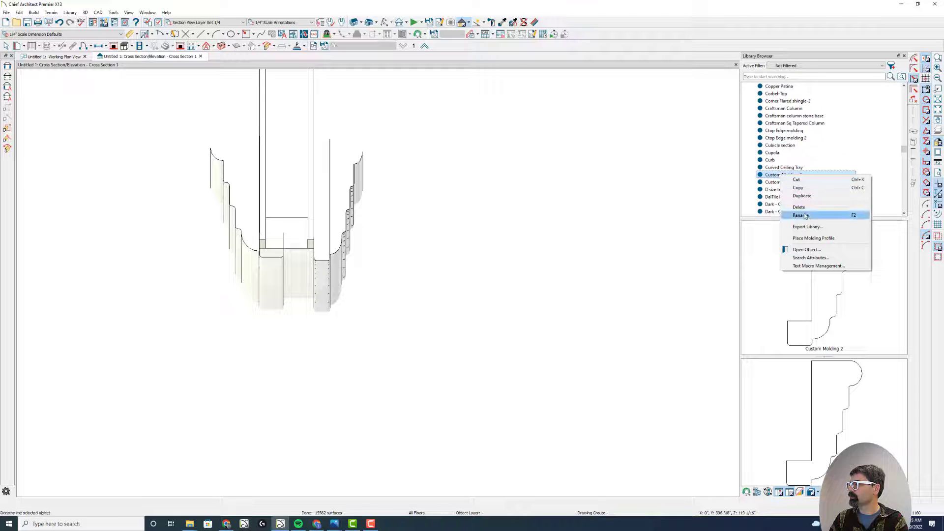
{"action": "left_click", "coordinate": [813, 238]}
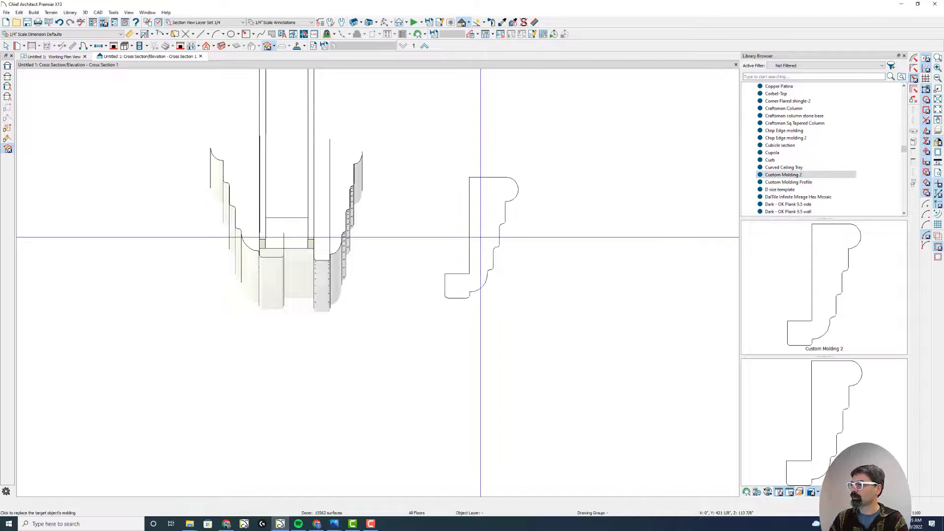
Step: Drop the Custom Molding 2 profile to the right of the casing section and zoom in on it
{"action": "left_click", "coordinate": [470, 279]}
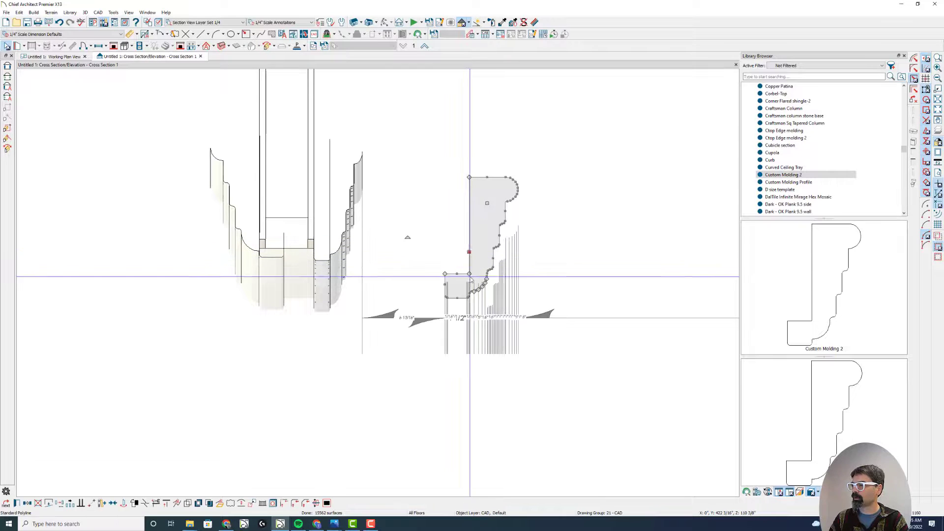
{"action": "scroll", "coordinate": [470, 283], "scroll_direction": "up", "scroll_amount": 5}
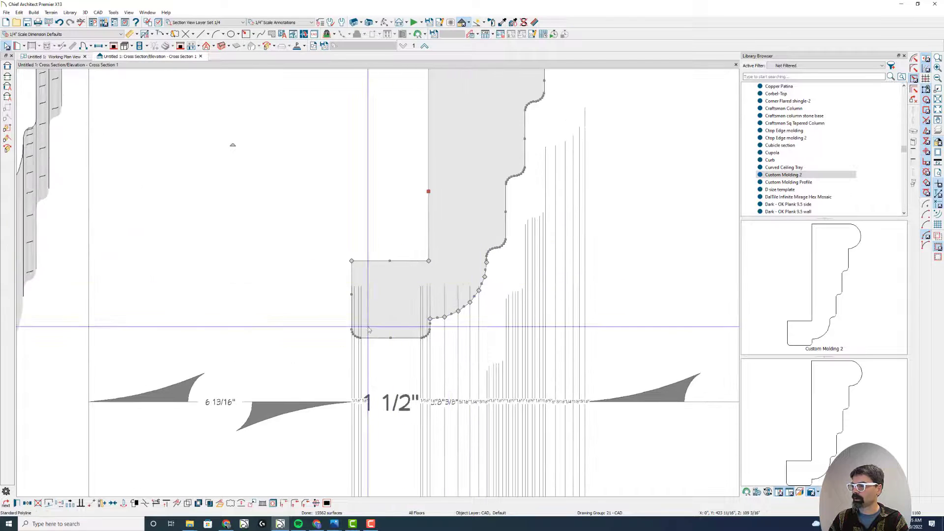
{"action": "scroll", "coordinate": [369, 330], "scroll_direction": "up", "scroll_amount": 2}
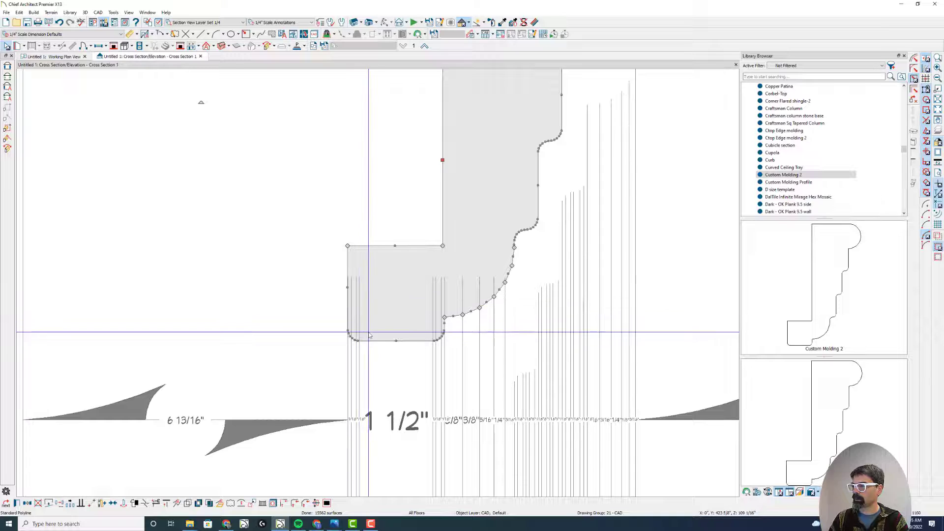
{"action": "scroll", "coordinate": [350, 308], "scroll_direction": "down", "scroll_amount": 2}
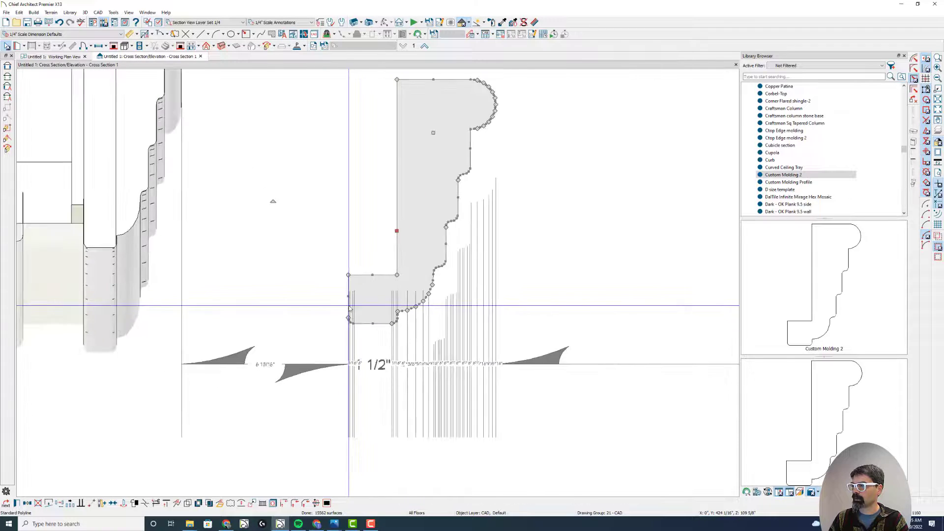
{"action": "scroll", "coordinate": [479, 214], "scroll_direction": "up", "scroll_amount": 2}
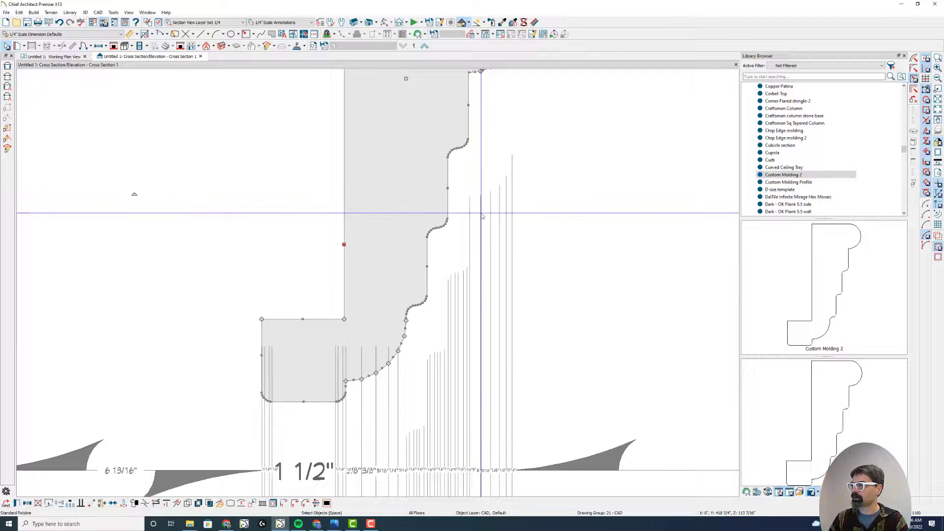
{"action": "scroll", "coordinate": [482, 215], "scroll_direction": "down", "scroll_amount": 1}
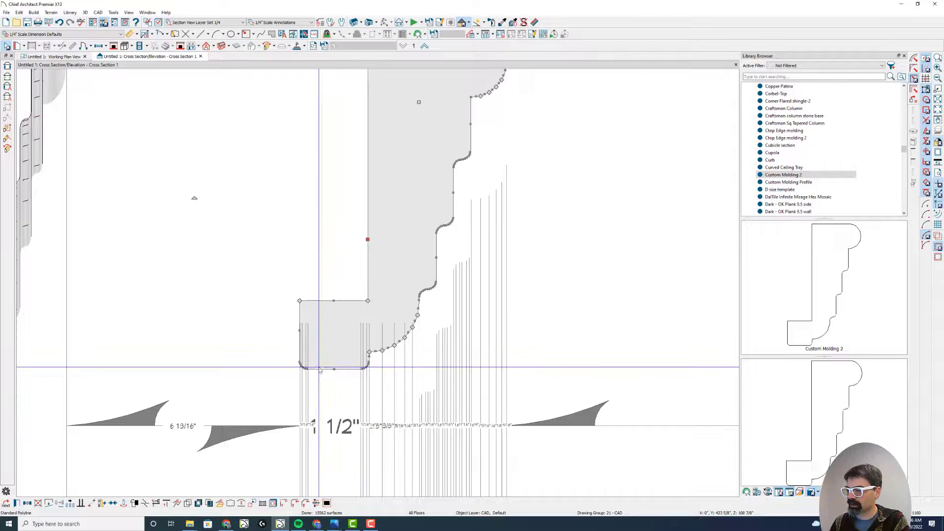
{"action": "scroll", "coordinate": [319, 372], "scroll_direction": "up", "scroll_amount": 2}
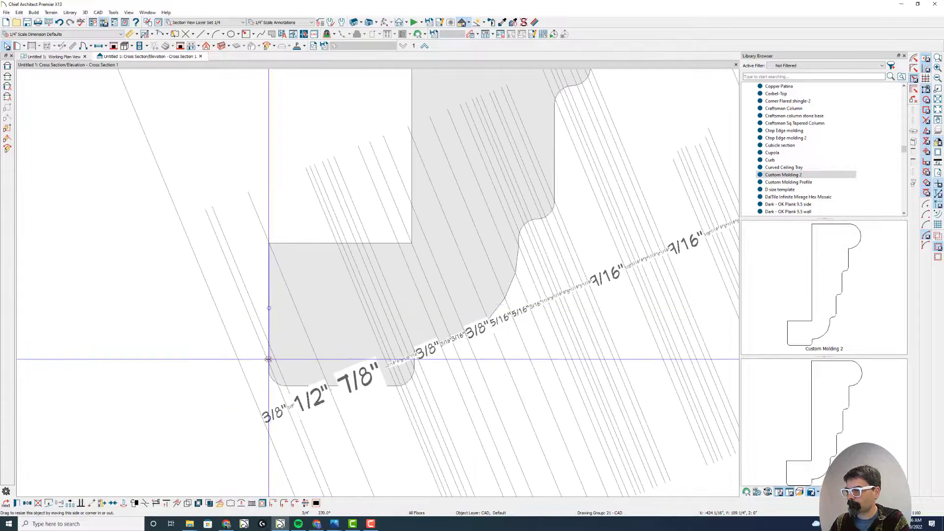
Step: Try the Rectangular Polyline tool, cancel it, and zoom back out
{"action": "left_click", "coordinate": [246, 34]}
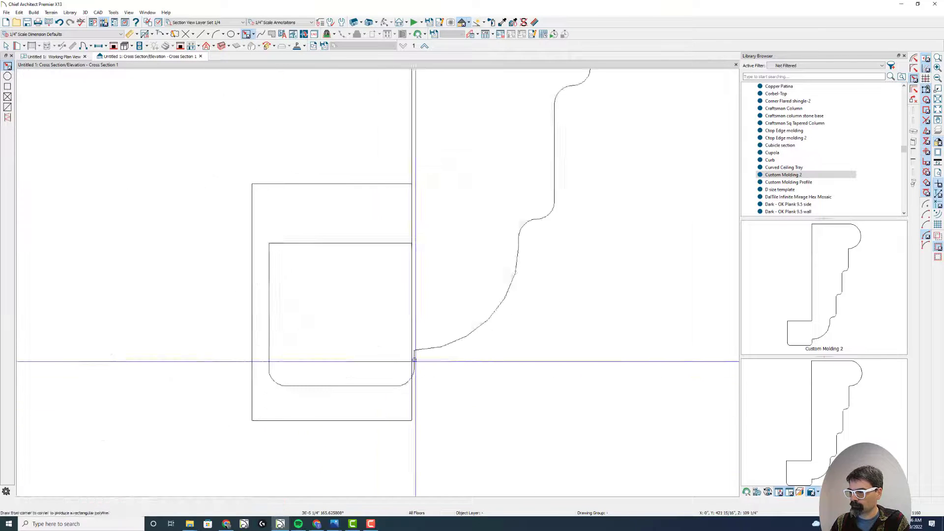
{"action": "left_click", "coordinate": [415, 358]}
{"action": "key", "text": "Return"}
{"action": "scroll", "coordinate": [406, 392], "scroll_direction": "down", "scroll_amount": 2}
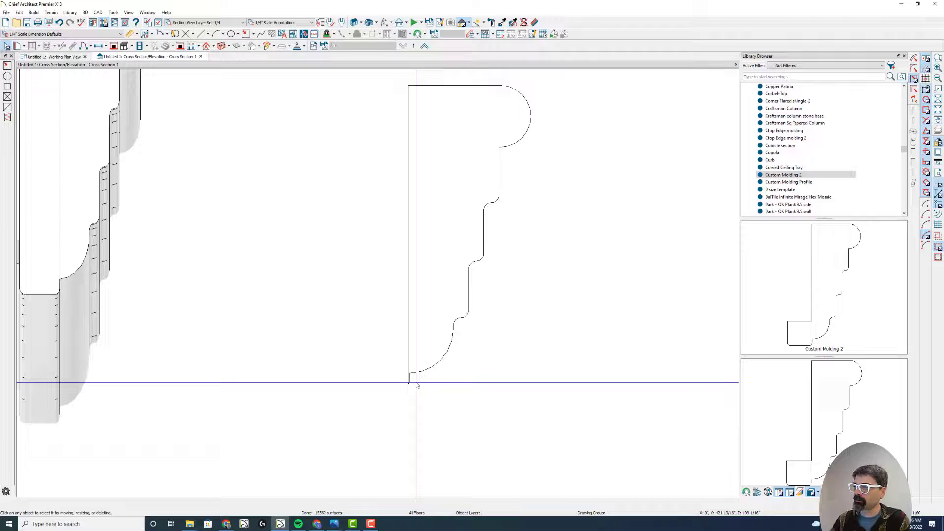
{"action": "scroll", "coordinate": [194, 345], "scroll_direction": "down", "scroll_amount": 1}
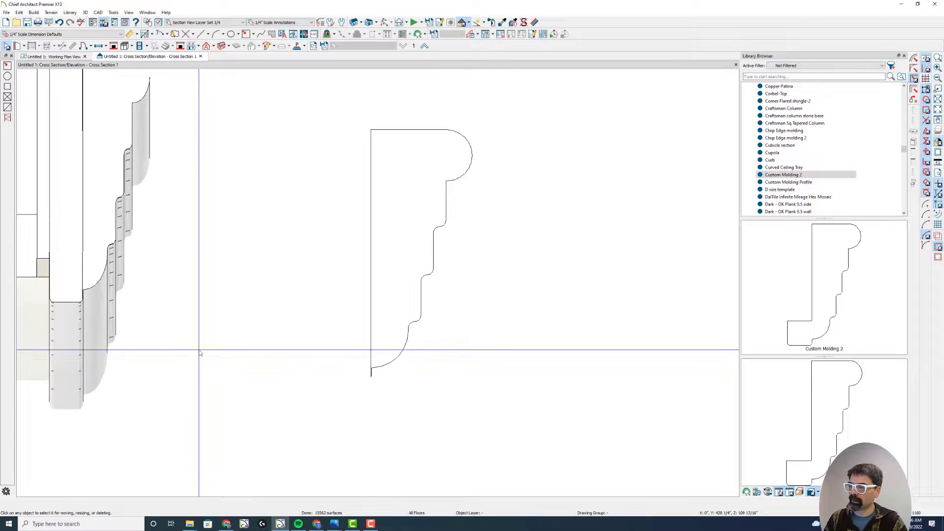
{"action": "scroll", "coordinate": [263, 351], "scroll_direction": "down", "scroll_amount": 1}
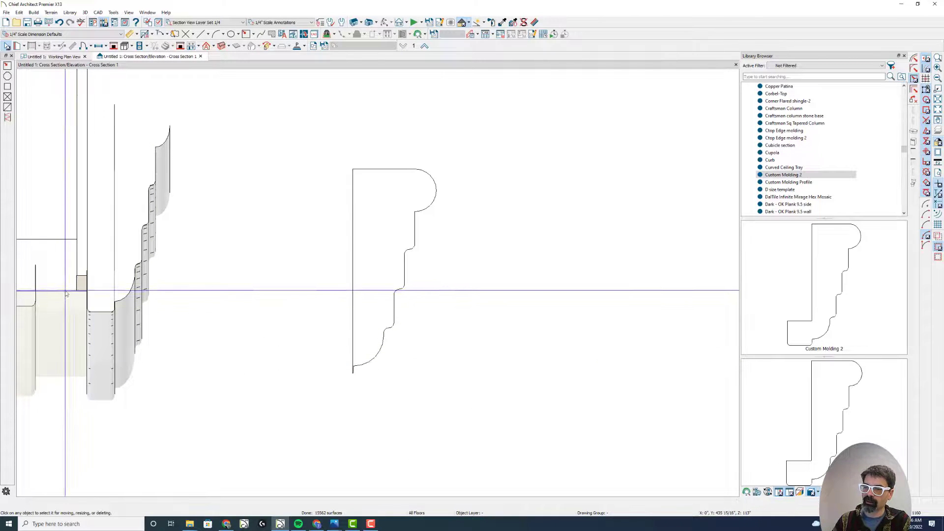